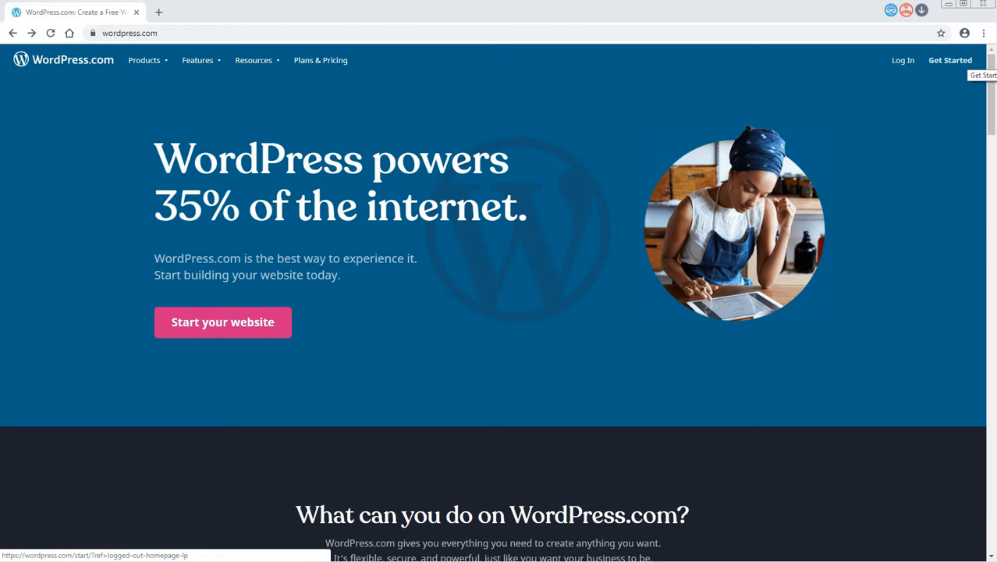
# - Start signing up for a new WordPress.com account, dismiss the cookie notice and enter the account's email address
pyautogui.click(959, 65)
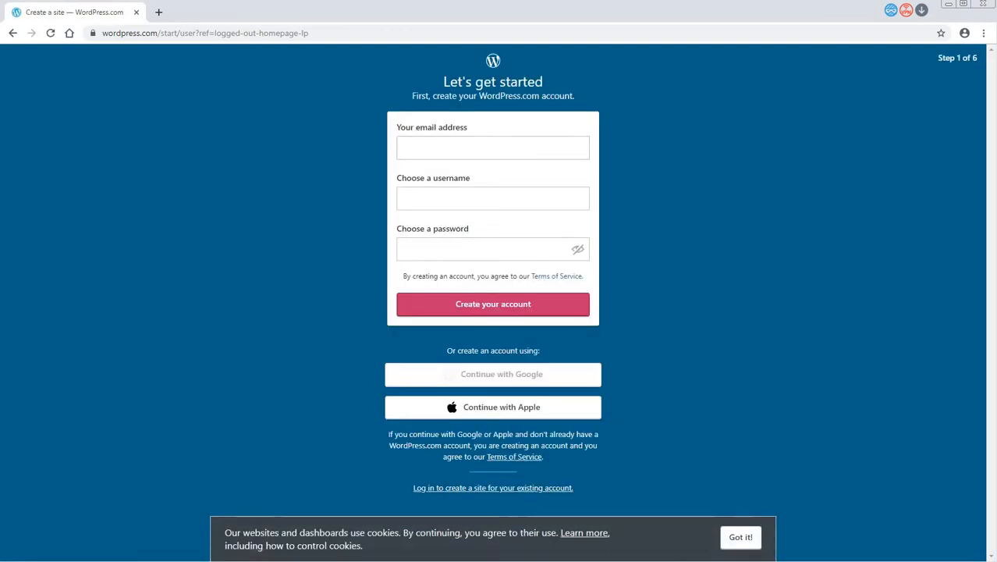
pyautogui.click(741, 537)
pyautogui.click(415, 147)
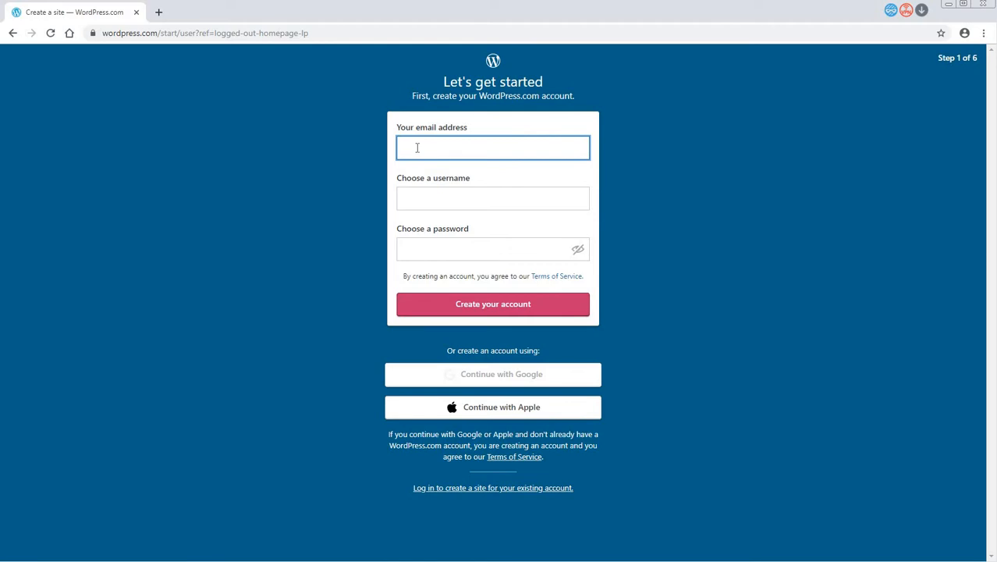
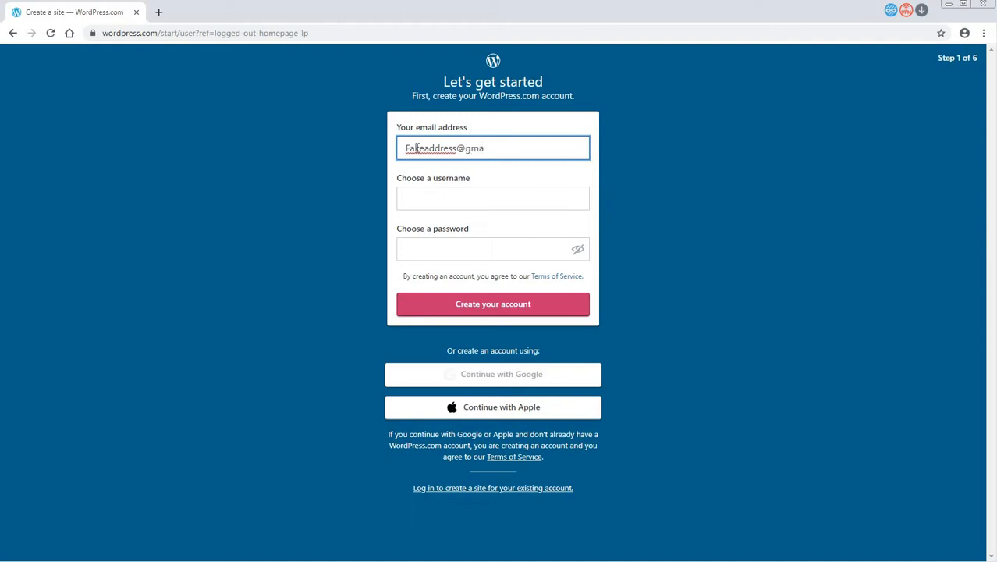
pyautogui.press('Tab')
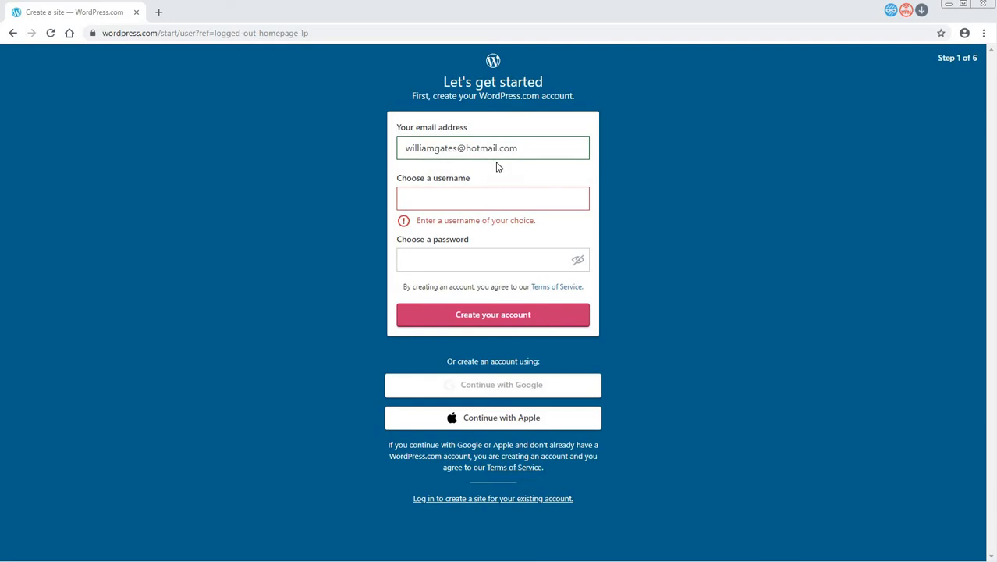
# - Enter a username for the new account
pyautogui.click(439, 199)
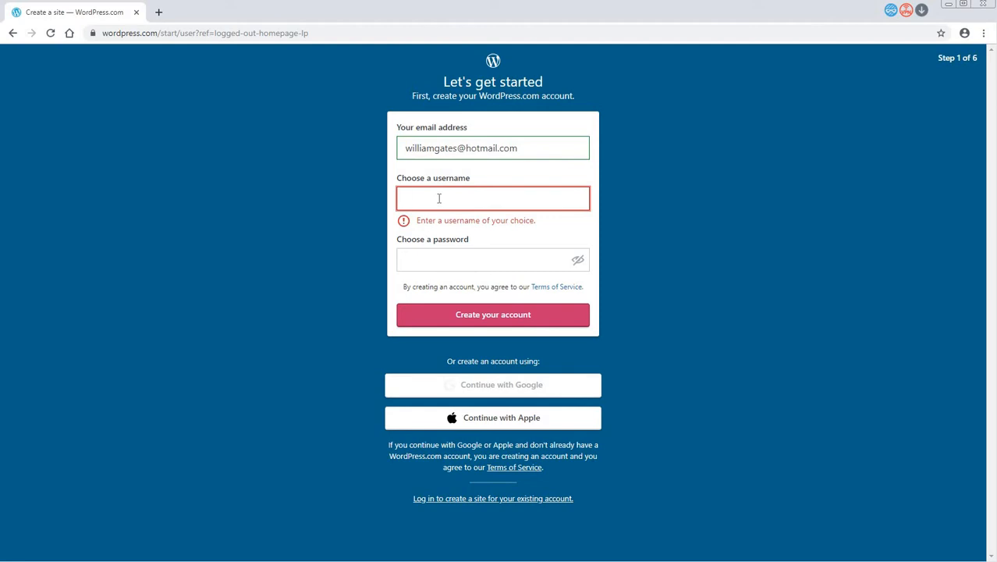
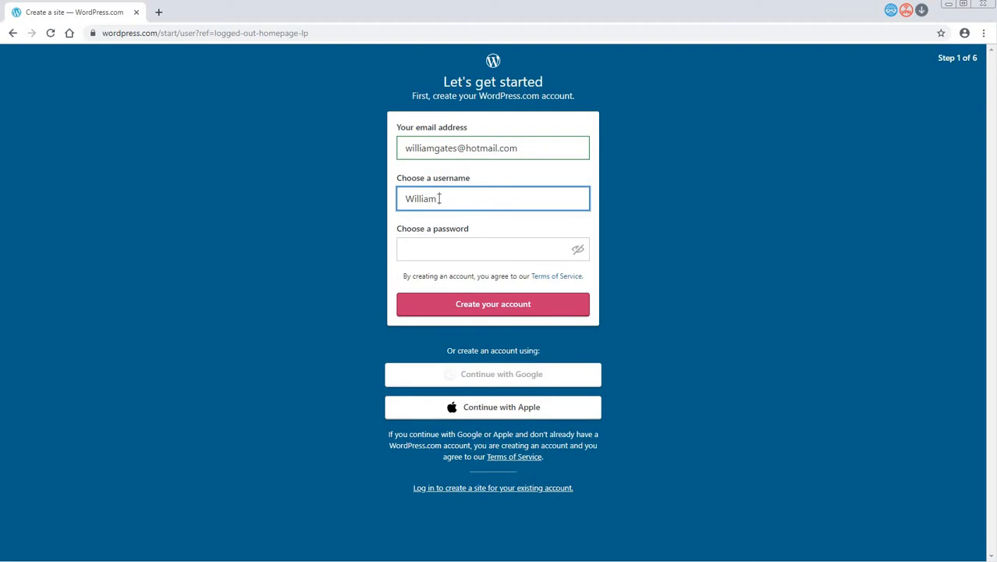
# - Enter the account password in readable form and create the account, declining to save the password in the browser
pyautogui.click(456, 249)
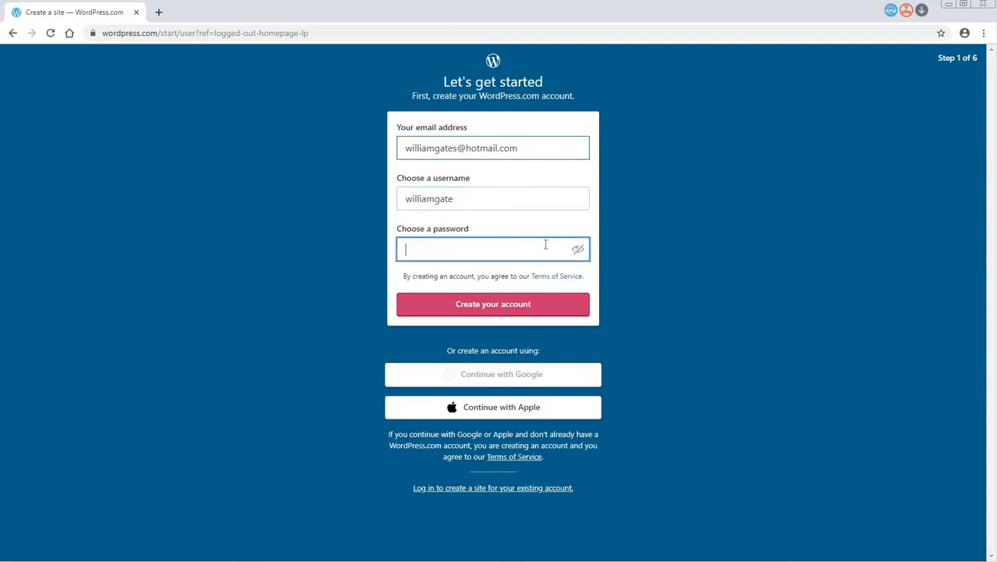
pyautogui.click(576, 257)
pyautogui.click(472, 251)
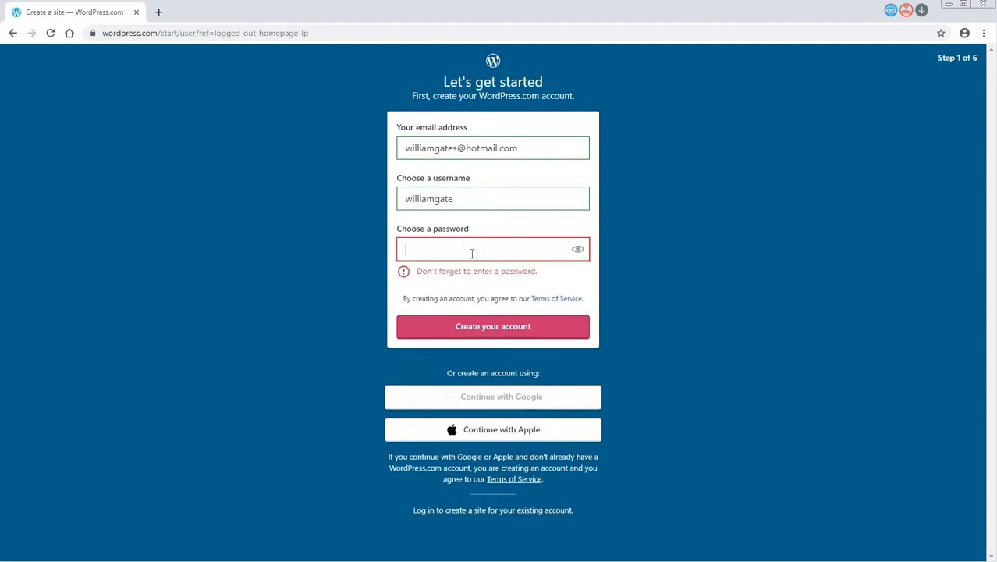
pyautogui.write('Passw')
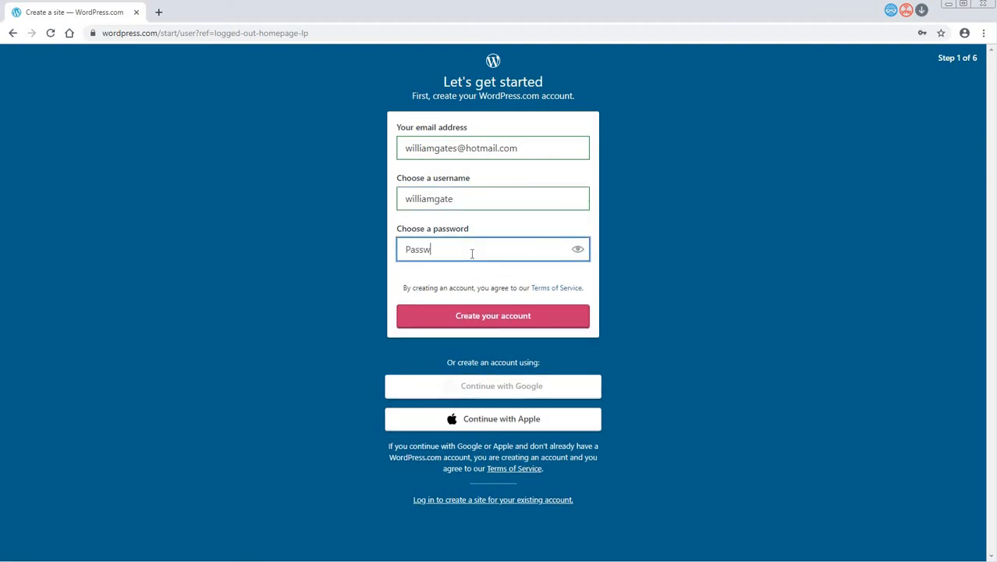
pyautogui.write('ord123456')
pyautogui.click(504, 326)
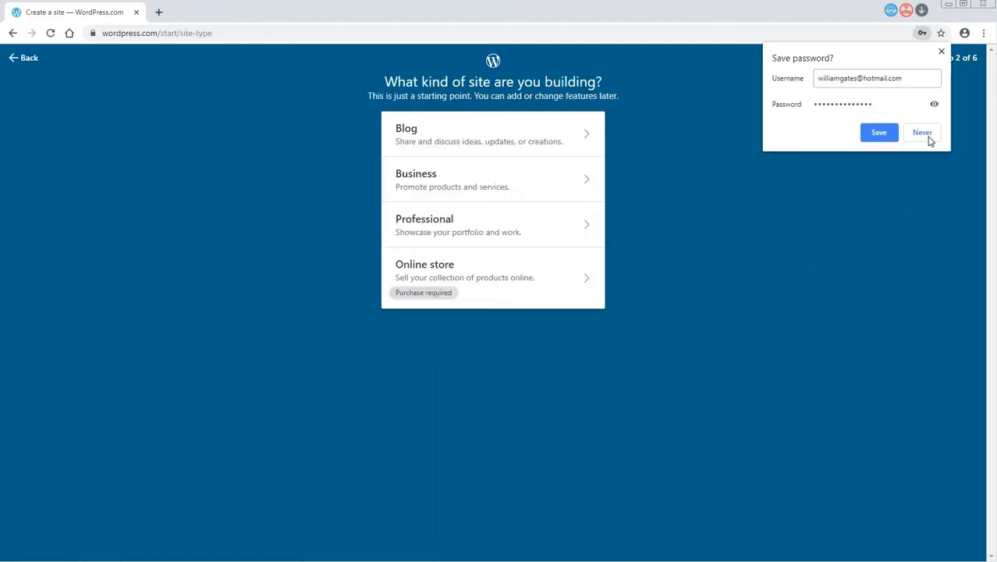
pyautogui.click(922, 134)
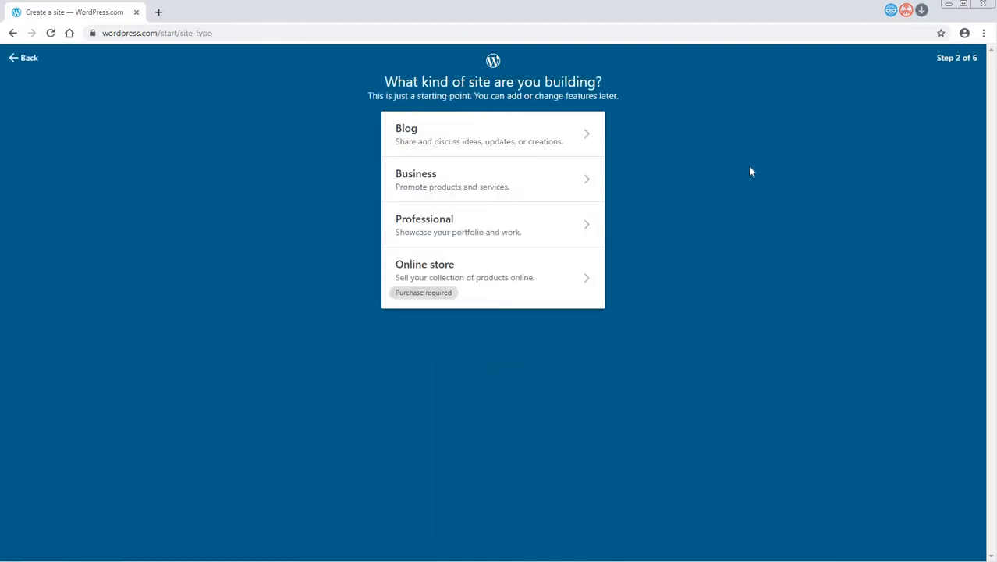
# - Set the site type to Blog and the topic to Blogging, check the website and phone previews, and continue
pyautogui.click(429, 138)
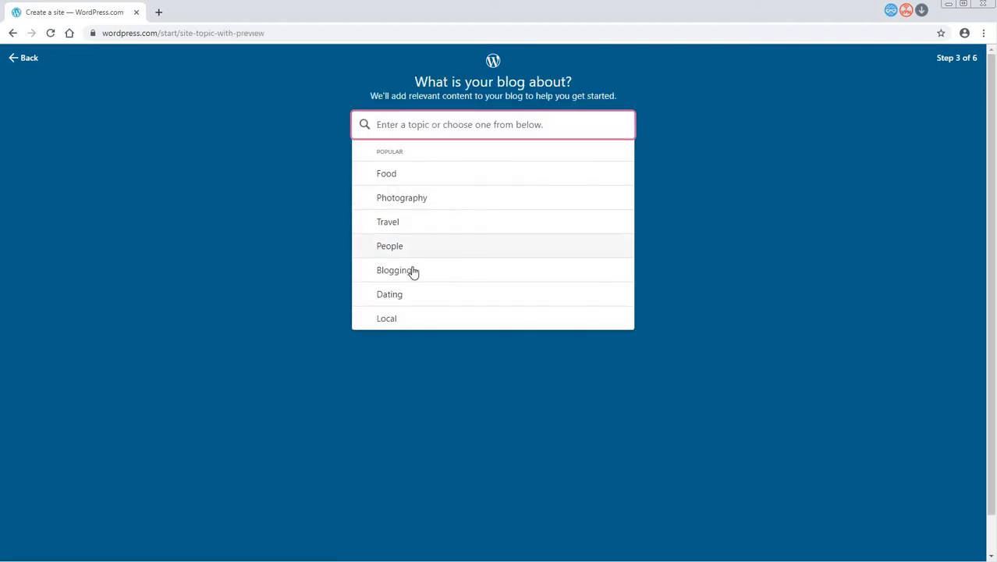
pyautogui.click(412, 270)
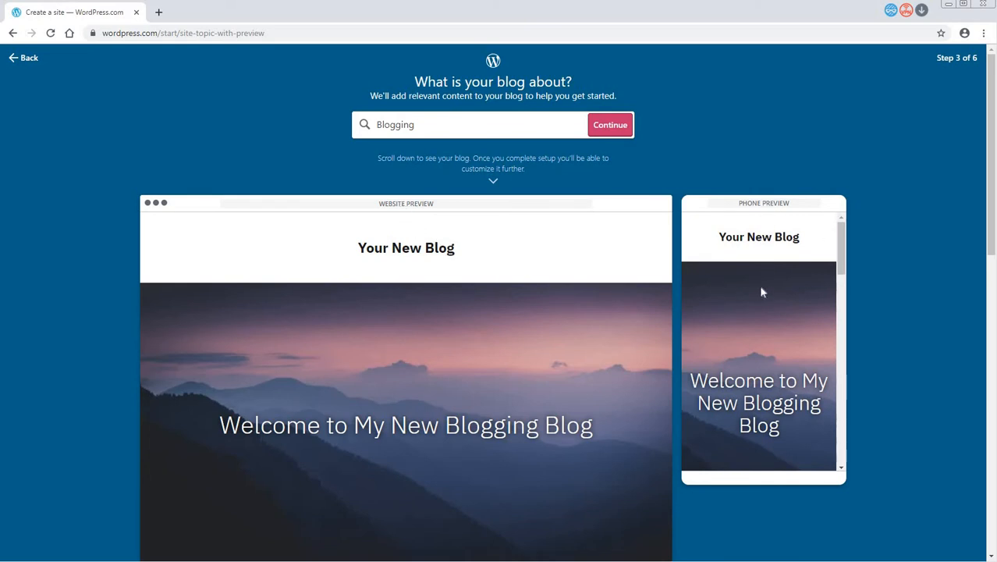
pyautogui.scroll(-1, 759, 285)
pyautogui.scroll(-3, 760, 290)
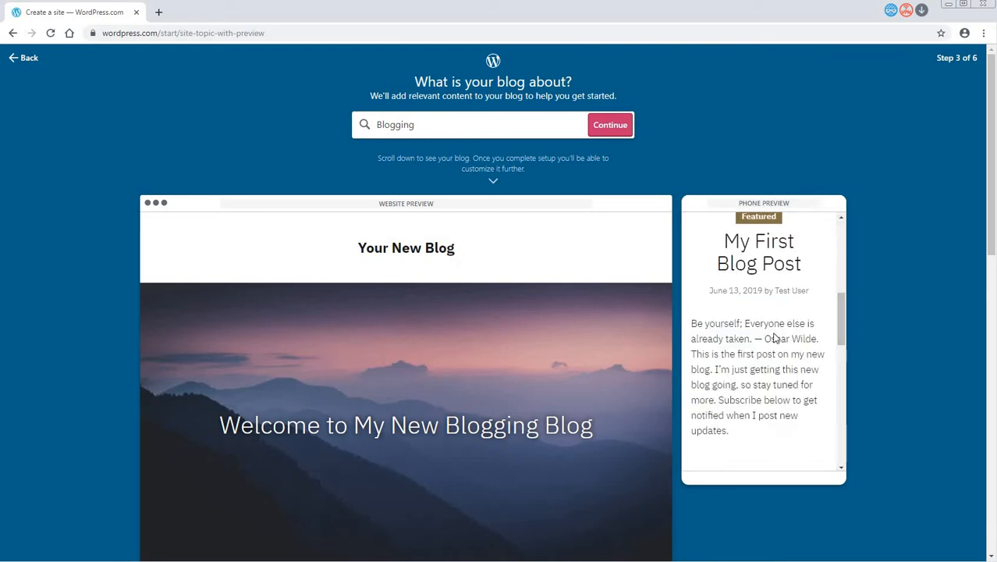
pyautogui.scroll(-4, 882, 339)
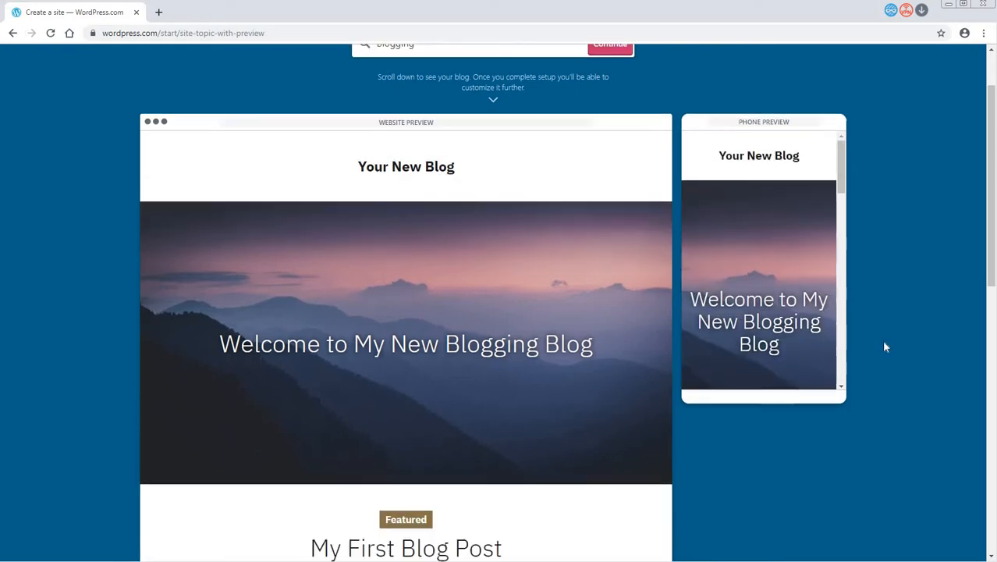
pyautogui.scroll(-2, 882, 344)
pyautogui.scroll(5, 882, 344)
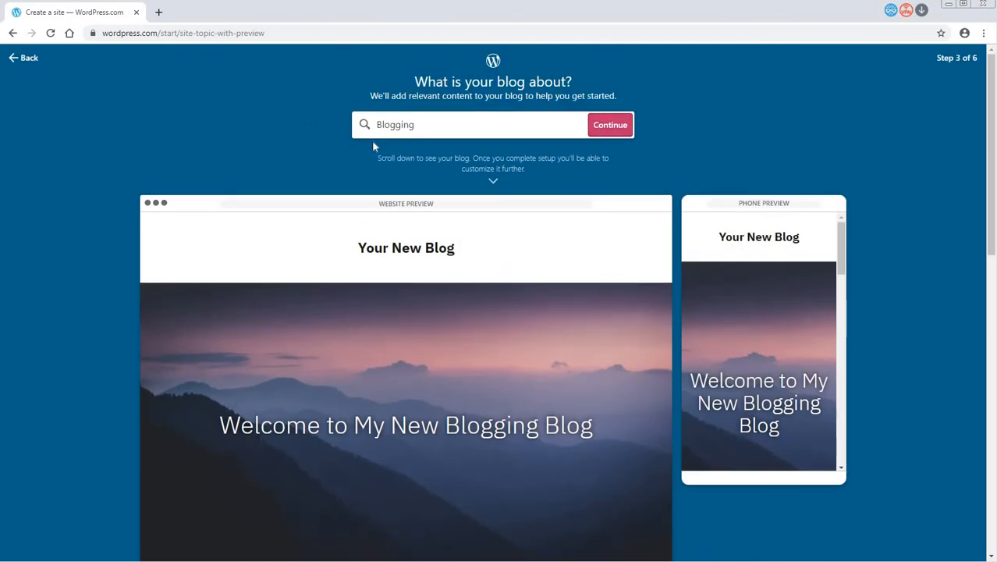
pyautogui.click(609, 126)
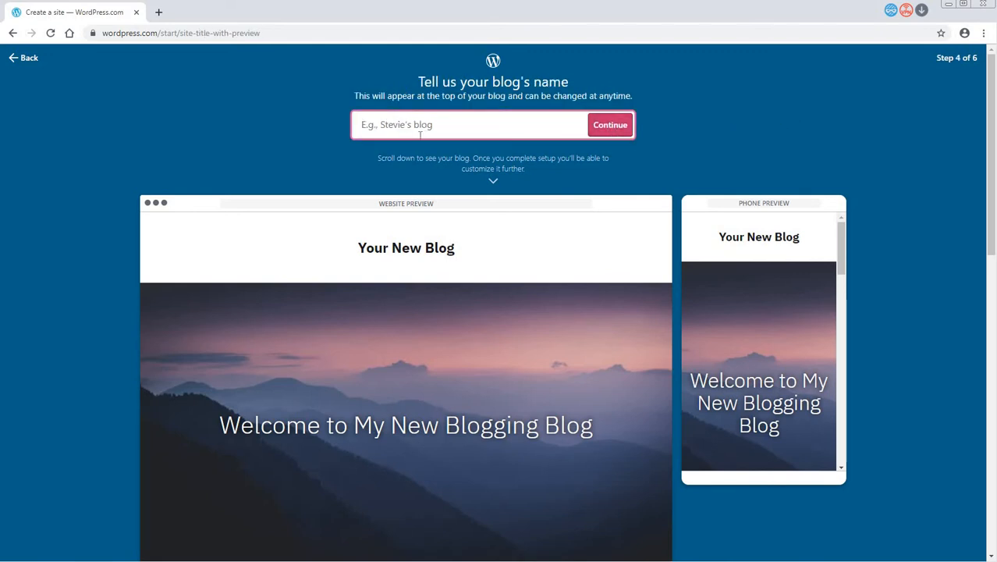
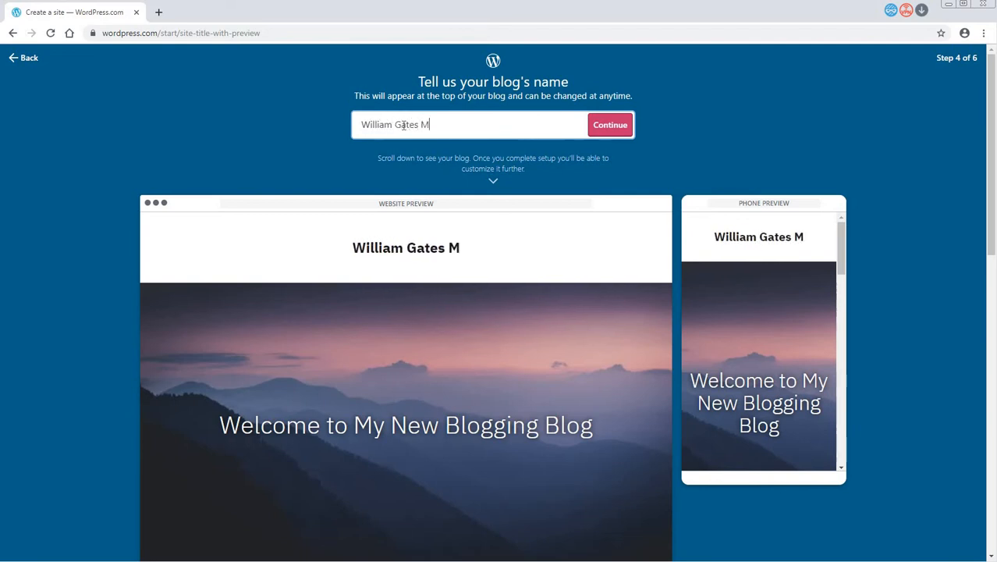
# - Name the blog with the owner's full name followed by "Marketing Blog" and continue to the address selection
pyautogui.write('arketing Bl')
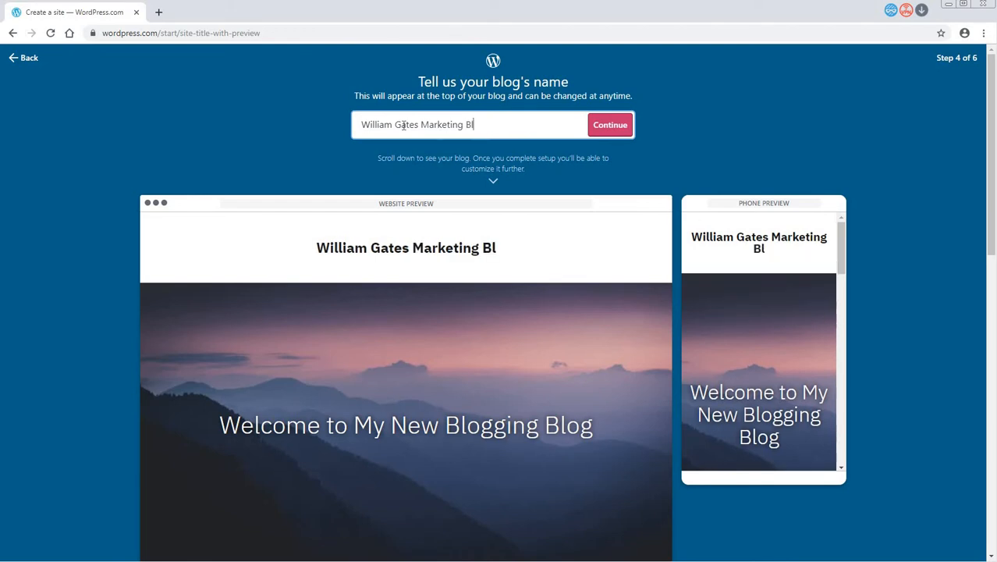
pyautogui.write('og')
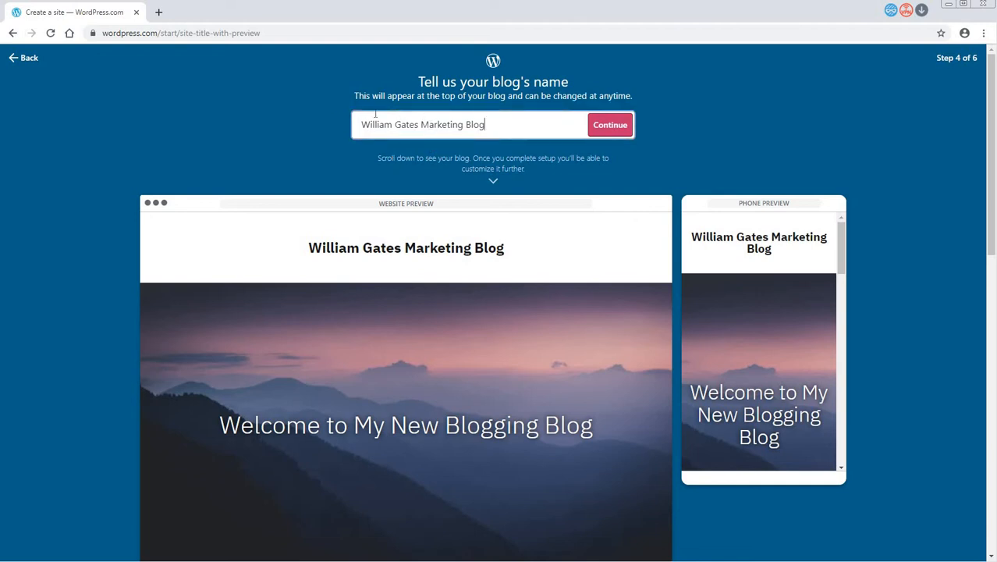
pyautogui.click(606, 127)
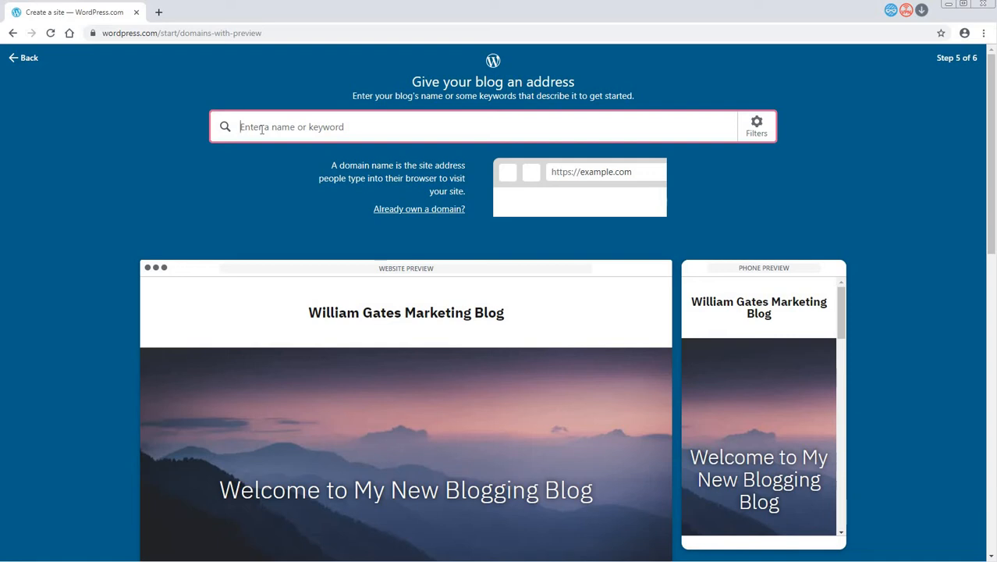
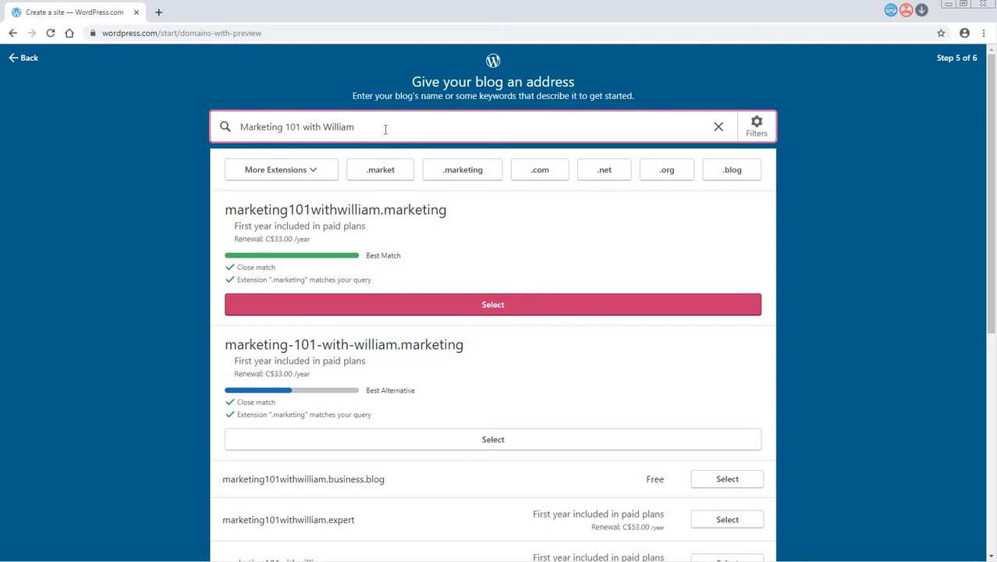
# - Search for an address made of "Marketing101" and the owner's surname, pick the free .business.blog address and start with a free site
pyautogui.moveTo(385, 128); pyautogui.dragTo(227, 128)
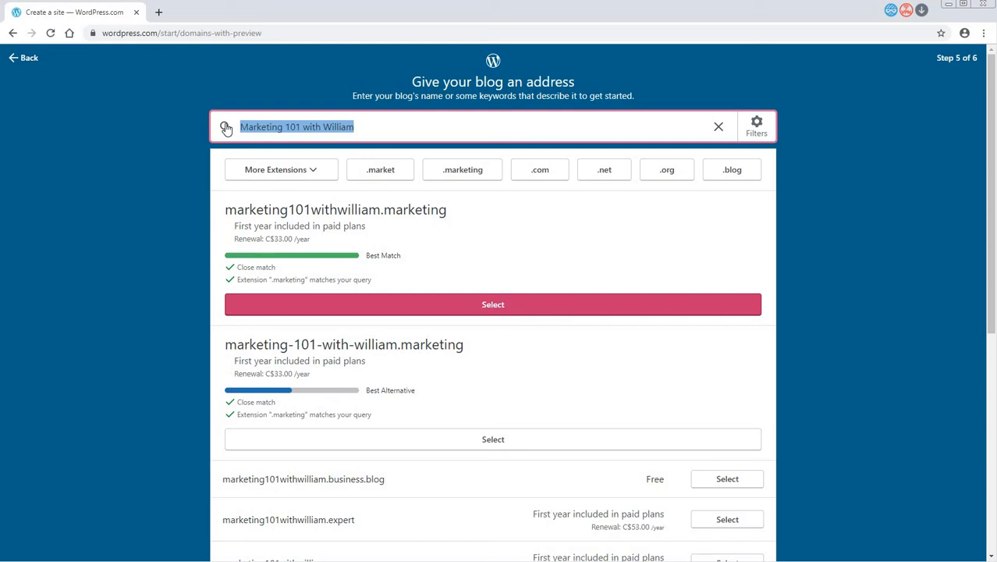
pyautogui.write('Mar')
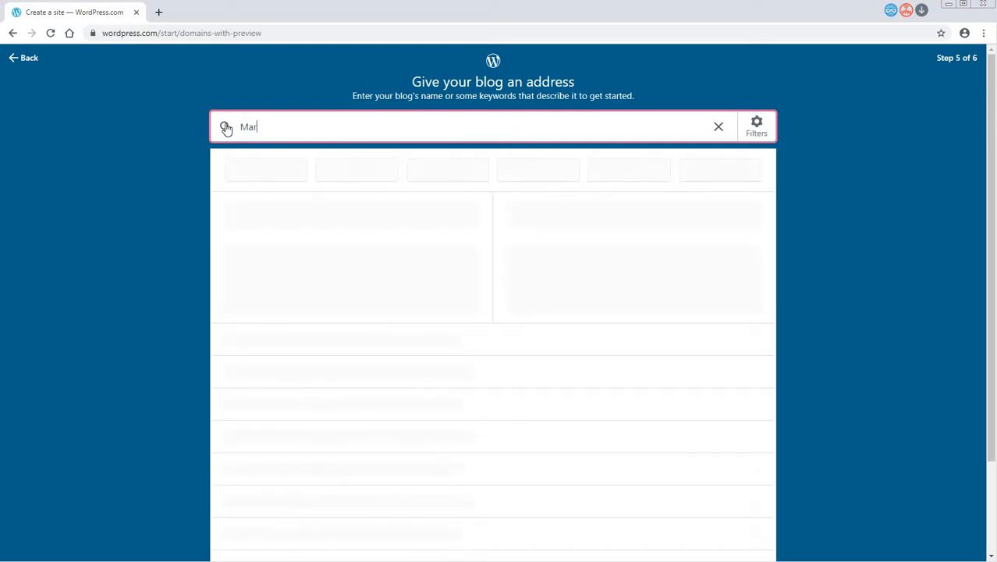
pyautogui.write('keting101Gates')
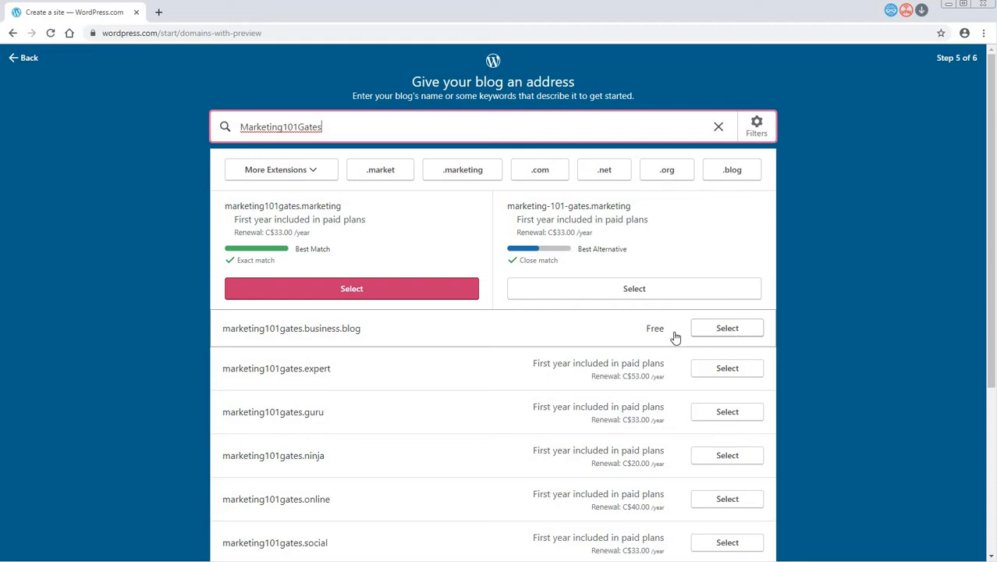
pyautogui.click(716, 336)
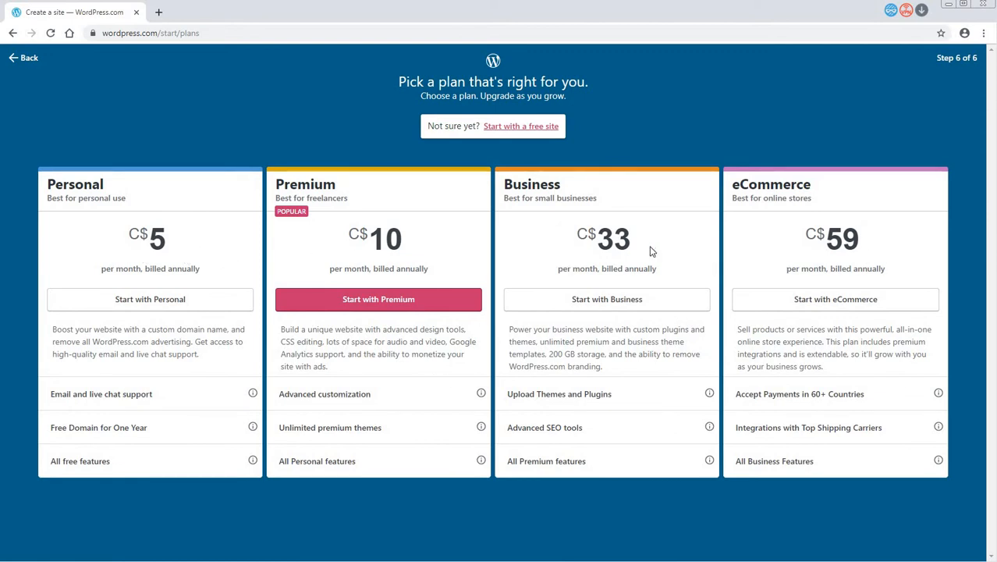
pyautogui.click(534, 129)
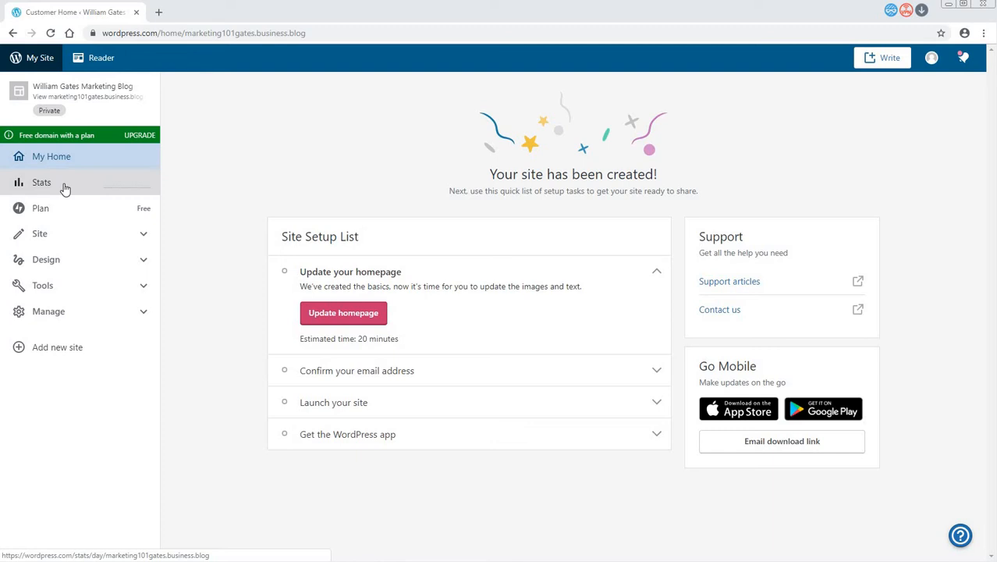
# - Review the email confirmation task in the Site Setup List and open the view of the new site
pyautogui.click(414, 371)
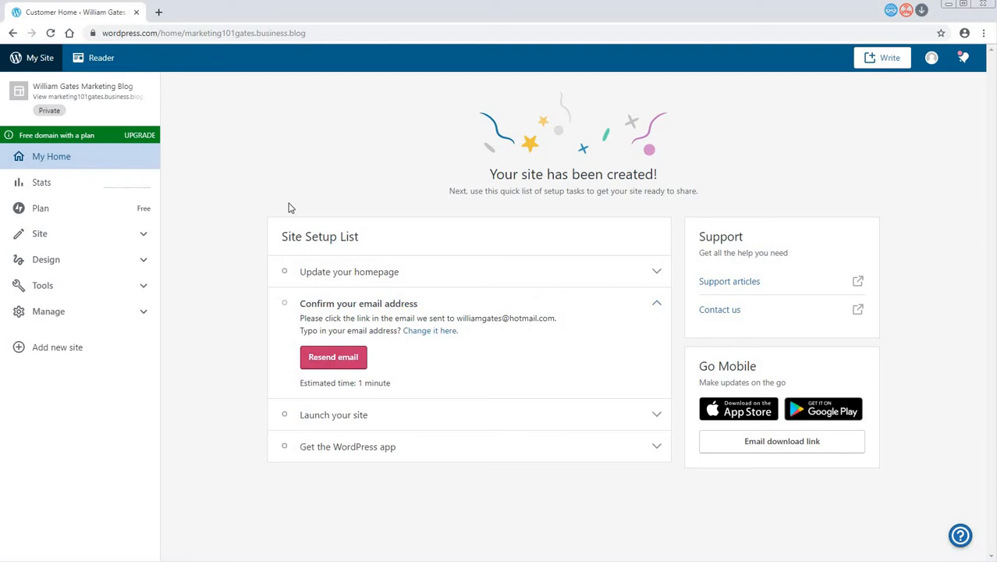
pyautogui.click(98, 99)
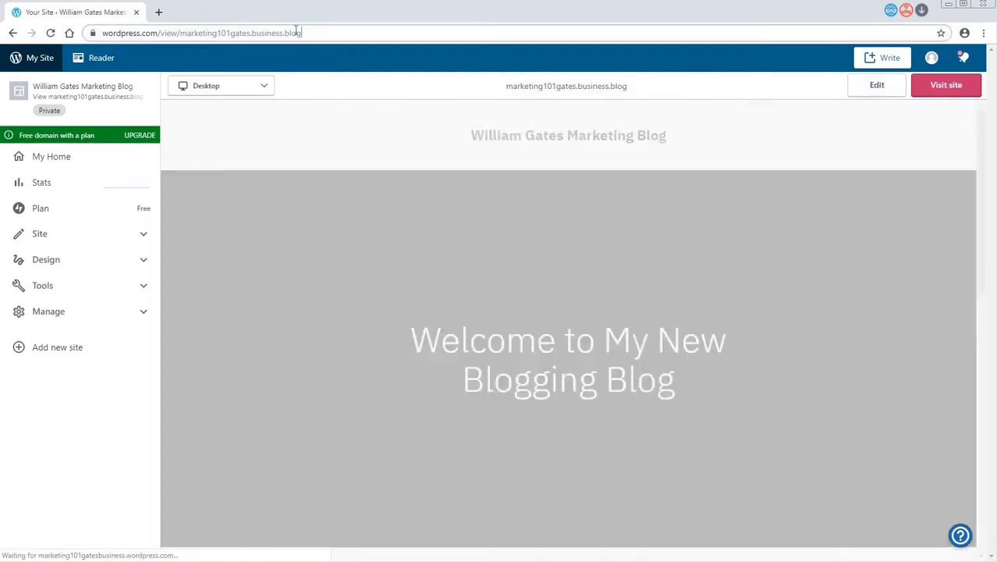
# - Copy the blog's own .business.blog address from the site view and open it in a new browser tab
pyautogui.moveTo(297, 33); pyautogui.dragTo(180, 34)
pyautogui.hotkey('ctrl', 'c')
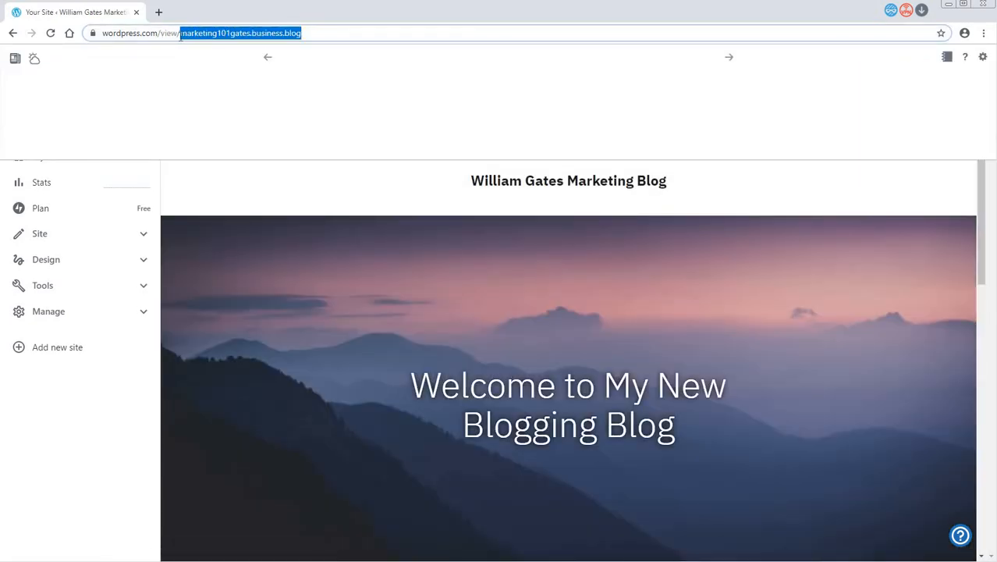
pyautogui.click(159, 12)
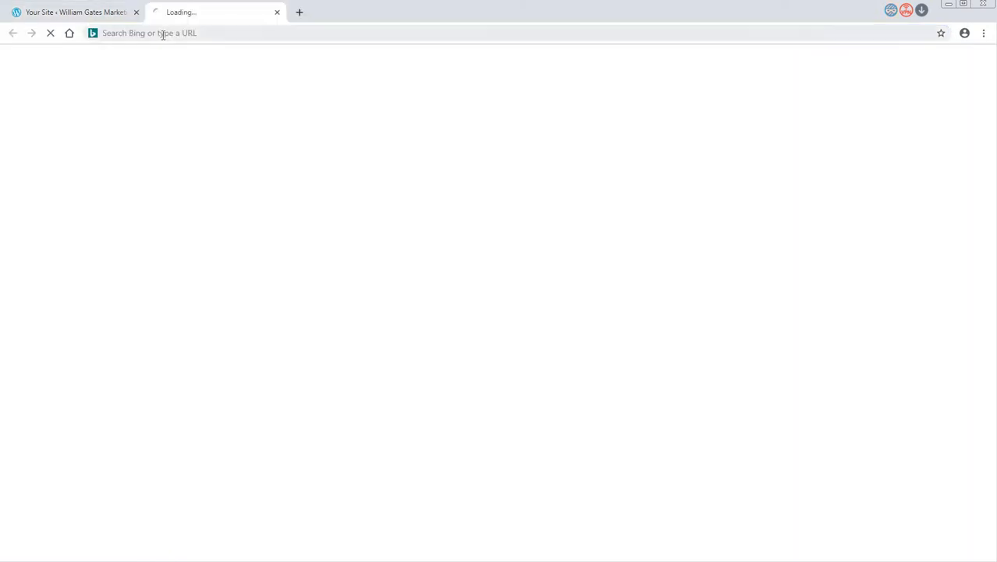
pyautogui.hotkey('ctrl', 'v')
pyautogui.press('Return')
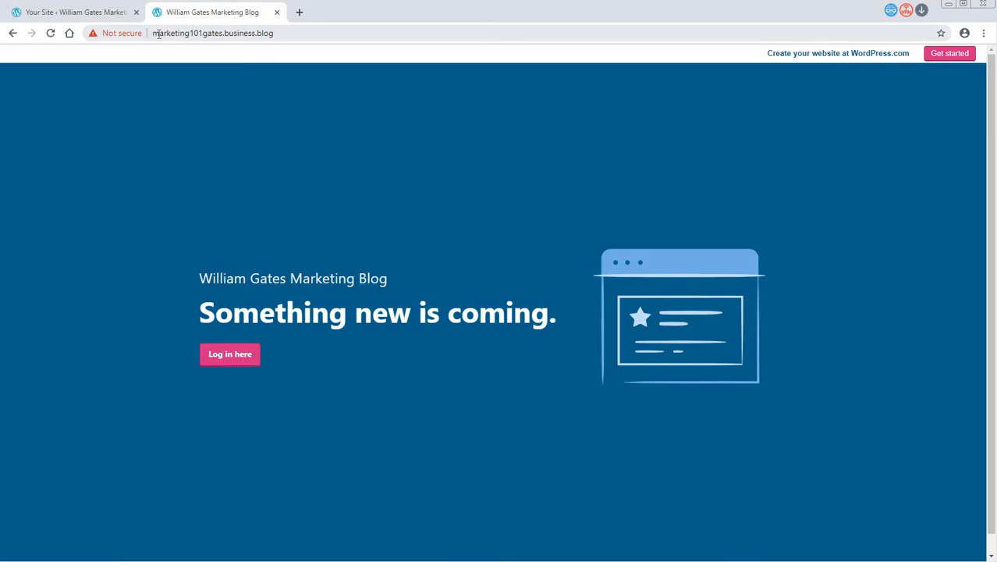
# - Compare the address and look of the dashboard's site view with the public blog page
pyautogui.click(92, 16)
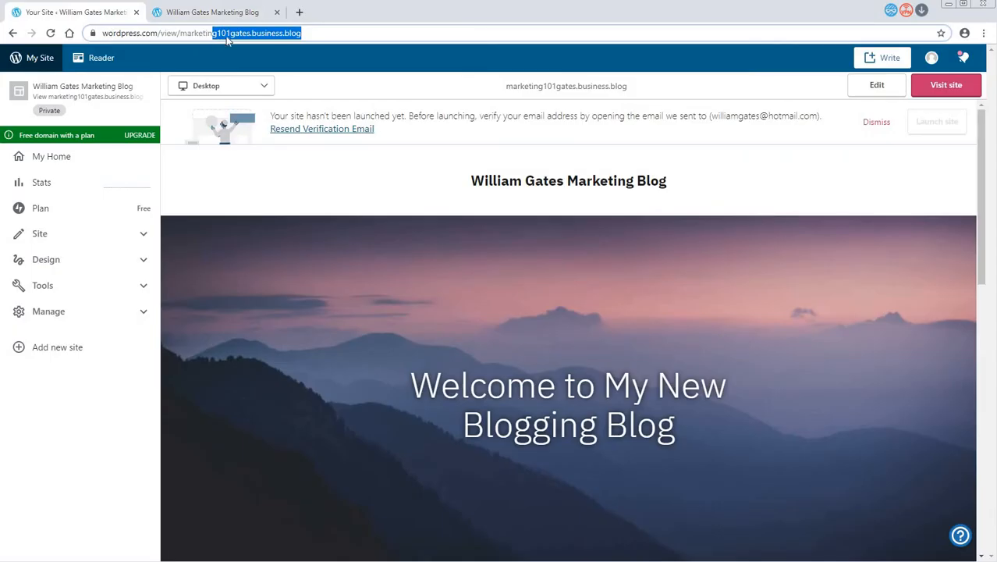
pyautogui.click(212, 14)
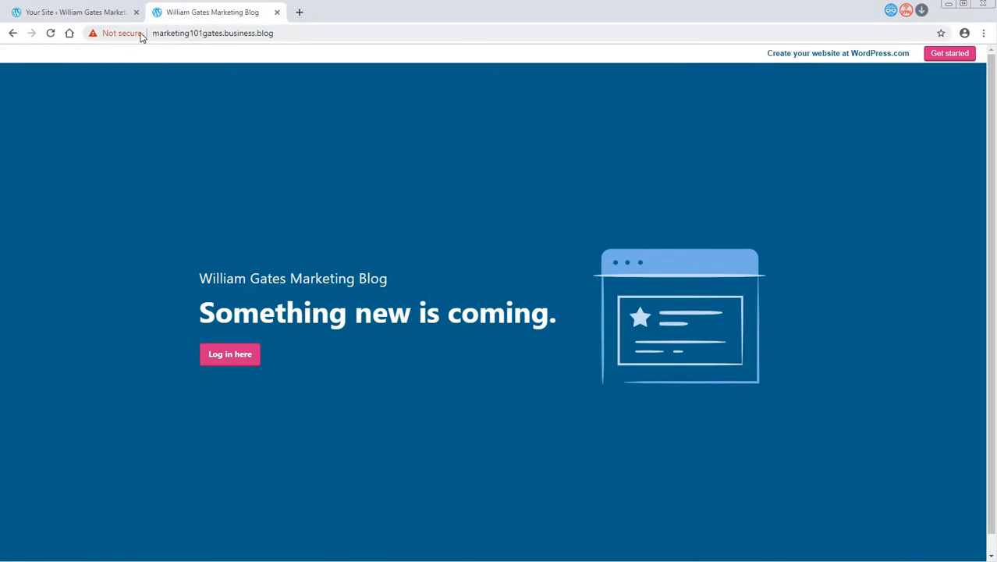
pyautogui.click(90, 13)
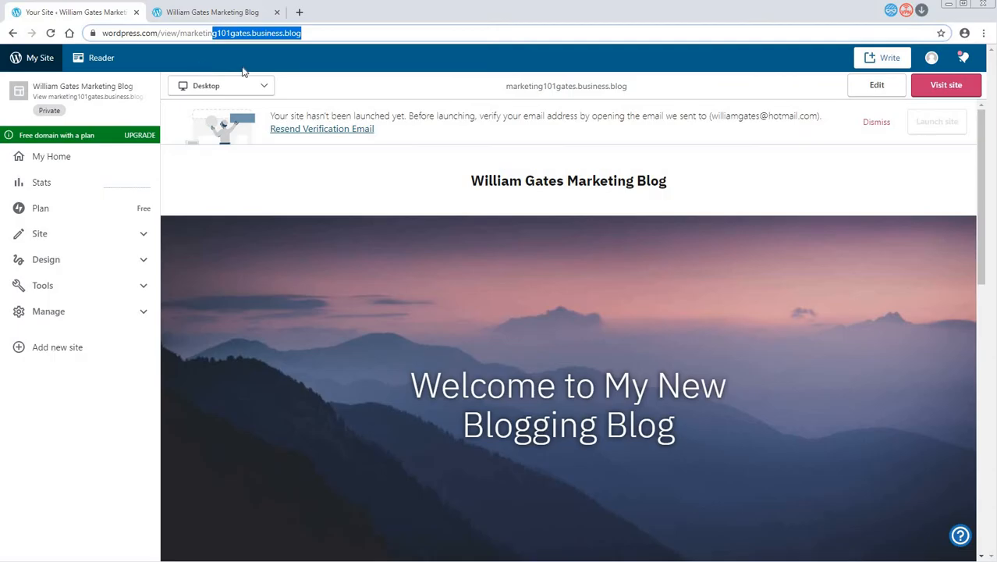
pyautogui.click(304, 34)
pyautogui.moveTo(328, 34); pyautogui.dragTo(93, 33)
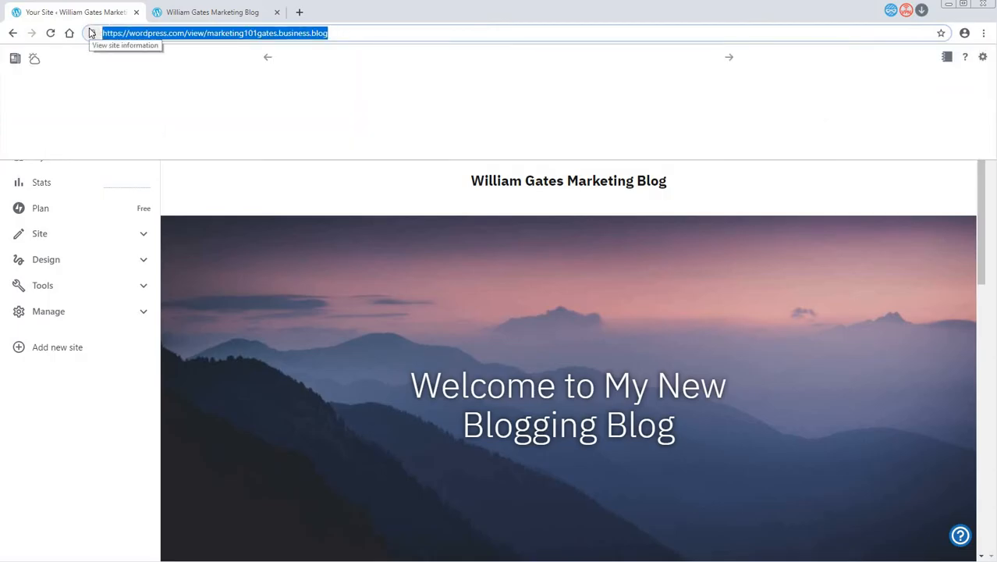
pyautogui.click(205, 16)
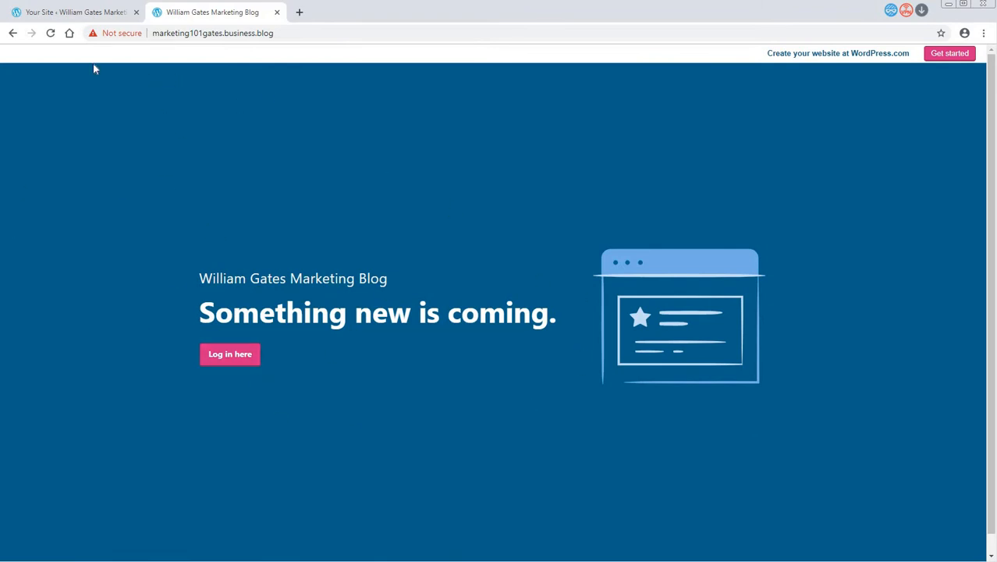
pyautogui.click(76, 16)
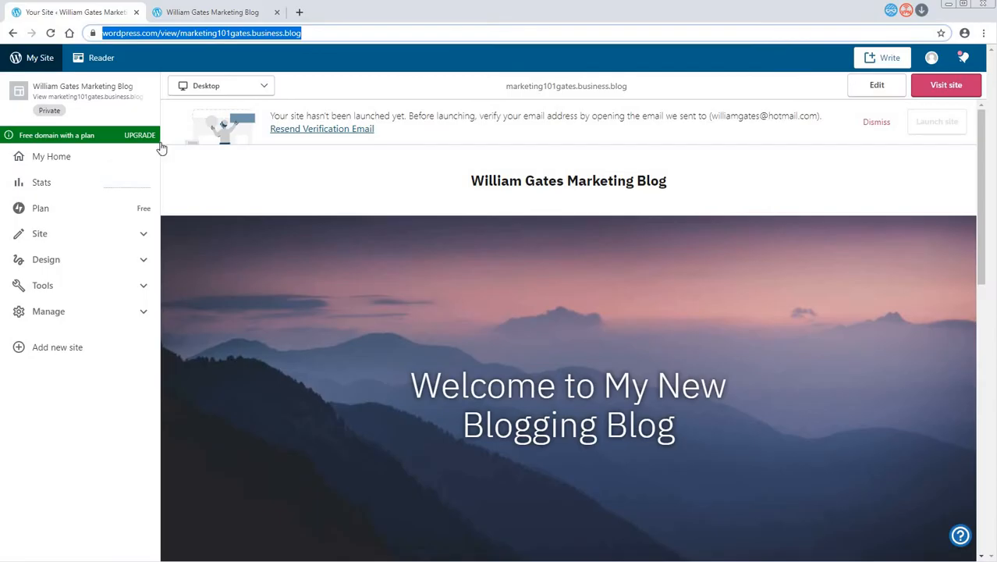
# - Review the blog's Stats and Insights traffic page down to the file downloads and videos sections
pyautogui.click(45, 186)
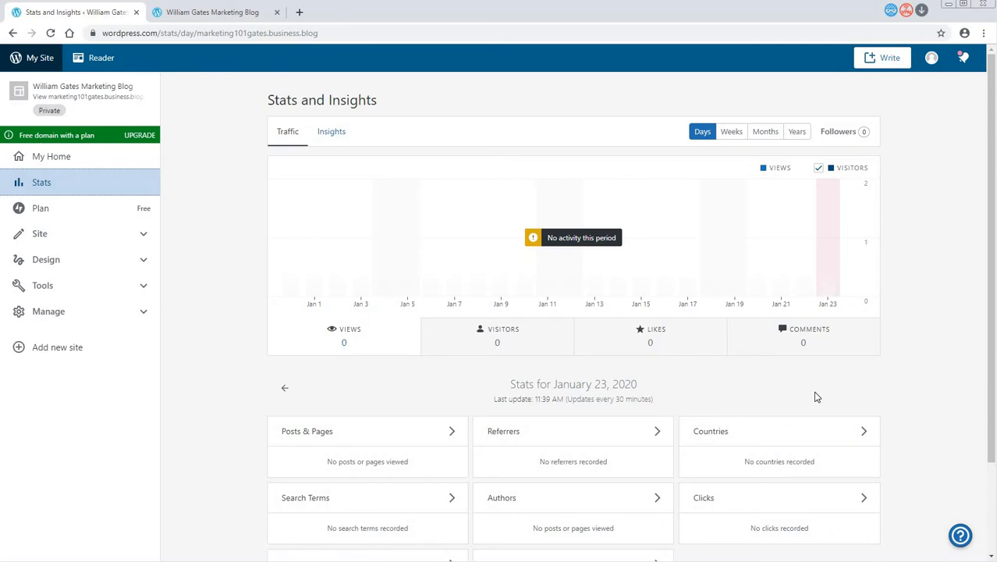
pyautogui.scroll(-2, 801, 360)
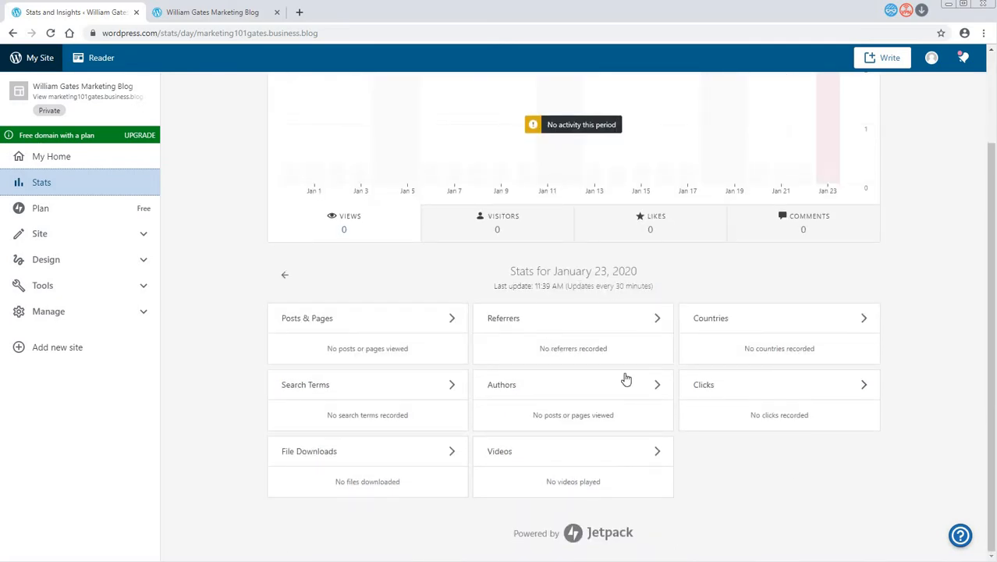
pyautogui.scroll(2, 838, 383)
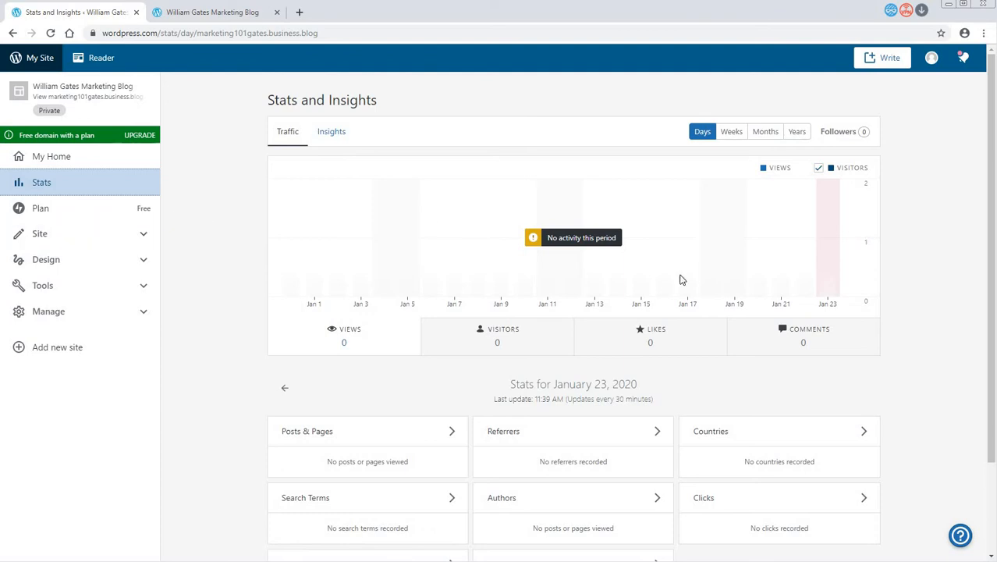
# - Add a new page to the site using the Contact layout and publish it
pyautogui.click(70, 246)
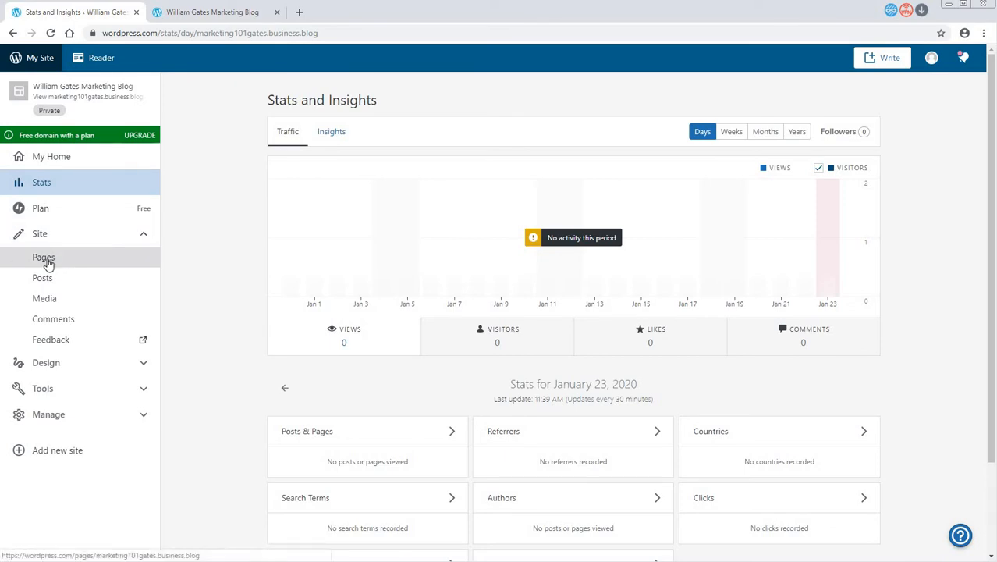
pyautogui.click(46, 260)
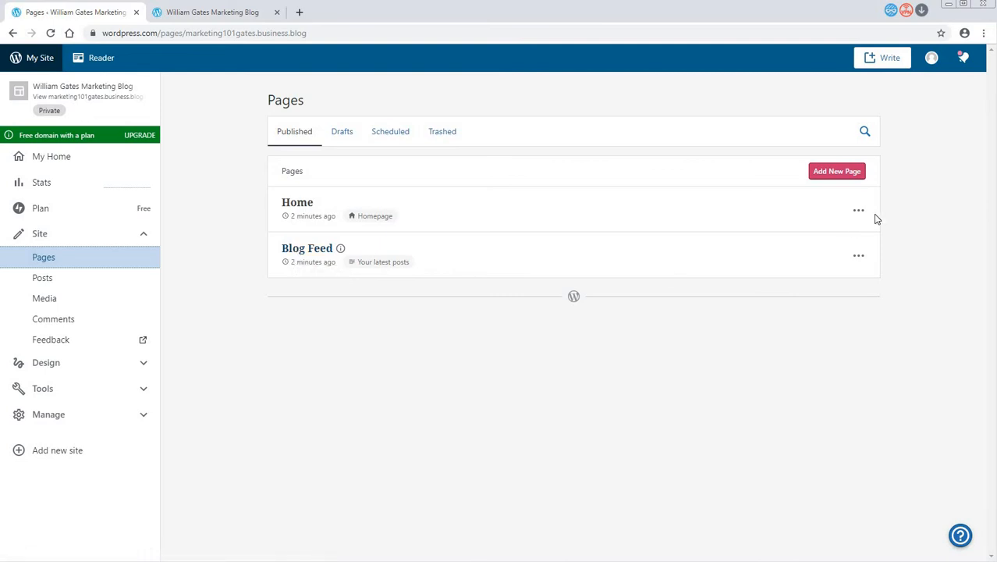
pyautogui.click(839, 178)
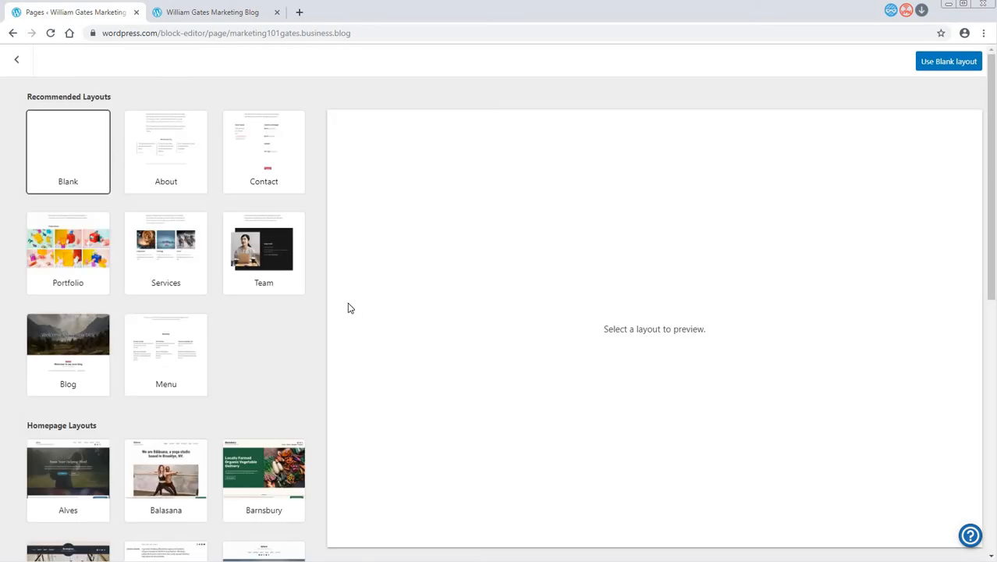
pyautogui.click(287, 184)
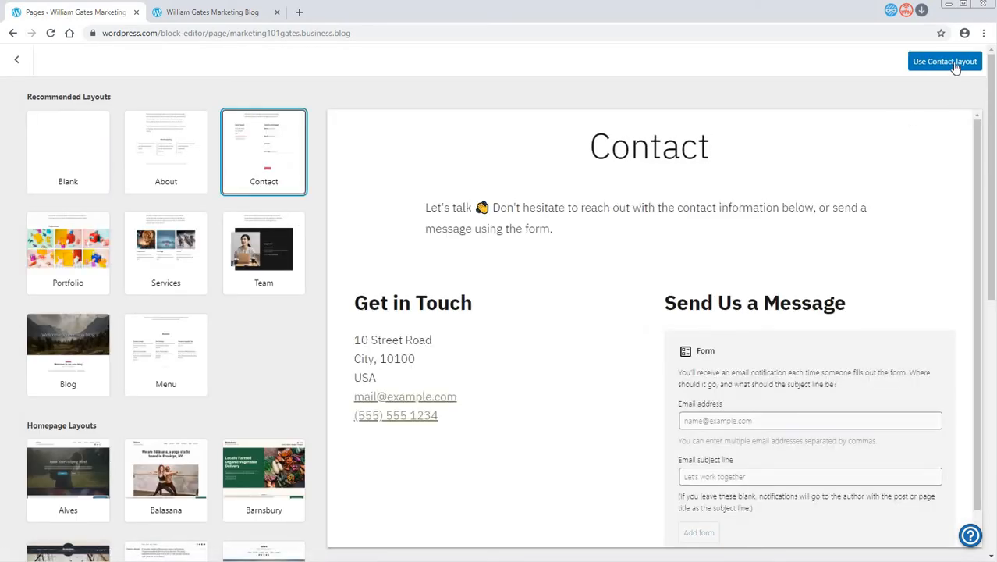
pyautogui.click(948, 62)
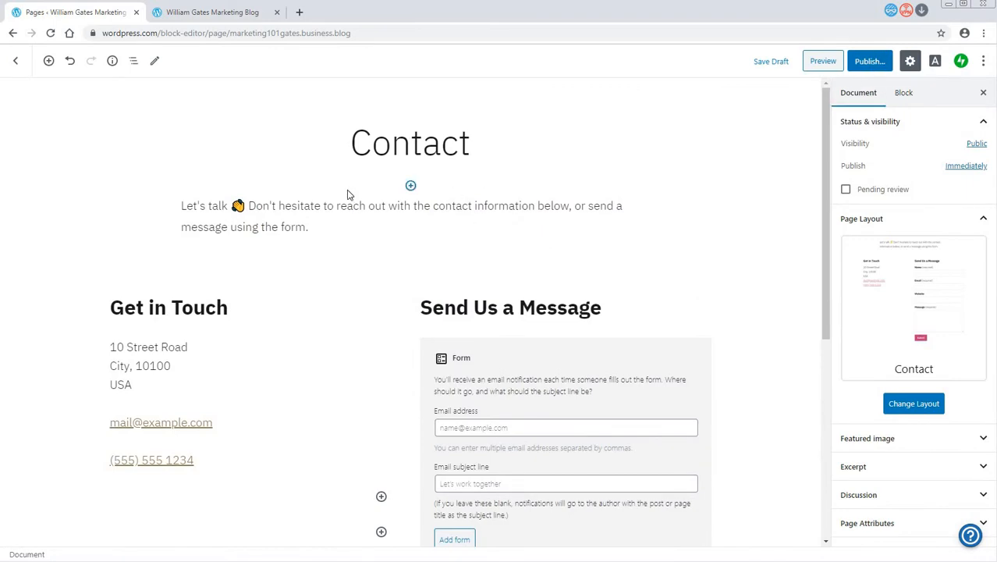
pyautogui.click(872, 63)
pyautogui.click(921, 69)
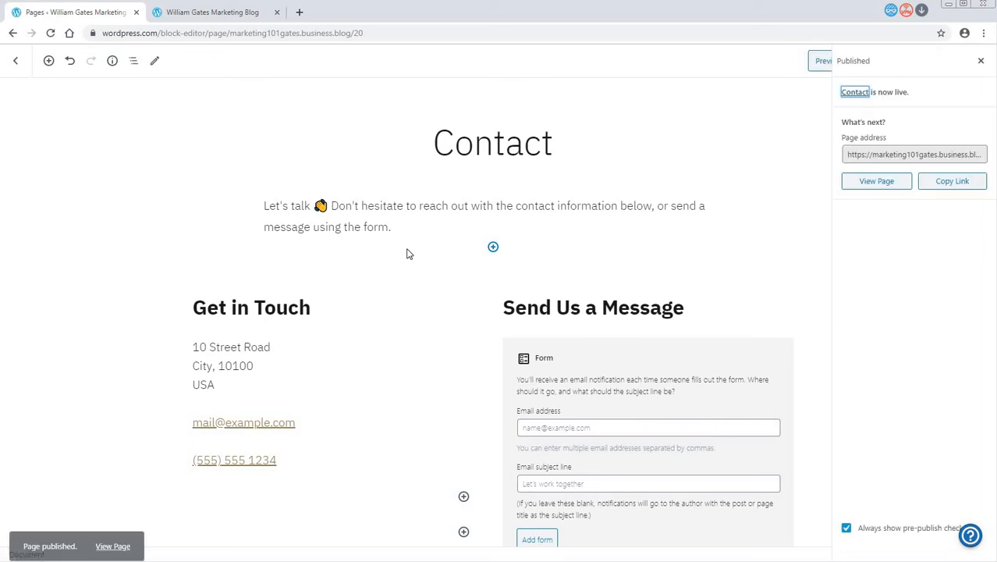
# - View the published Contact page on the site and return to the list of pages
pyautogui.click(113, 537)
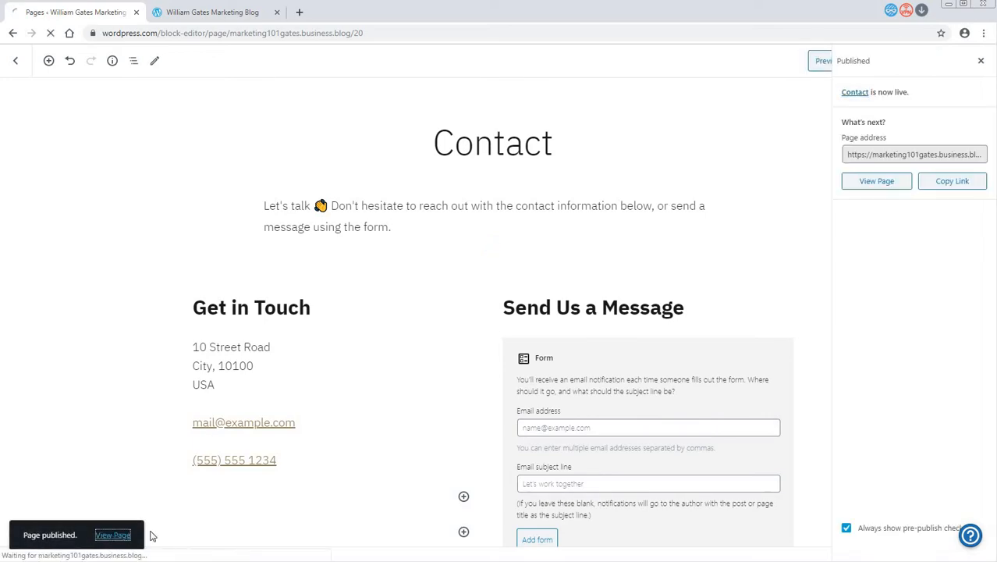
pyautogui.click(12, 33)
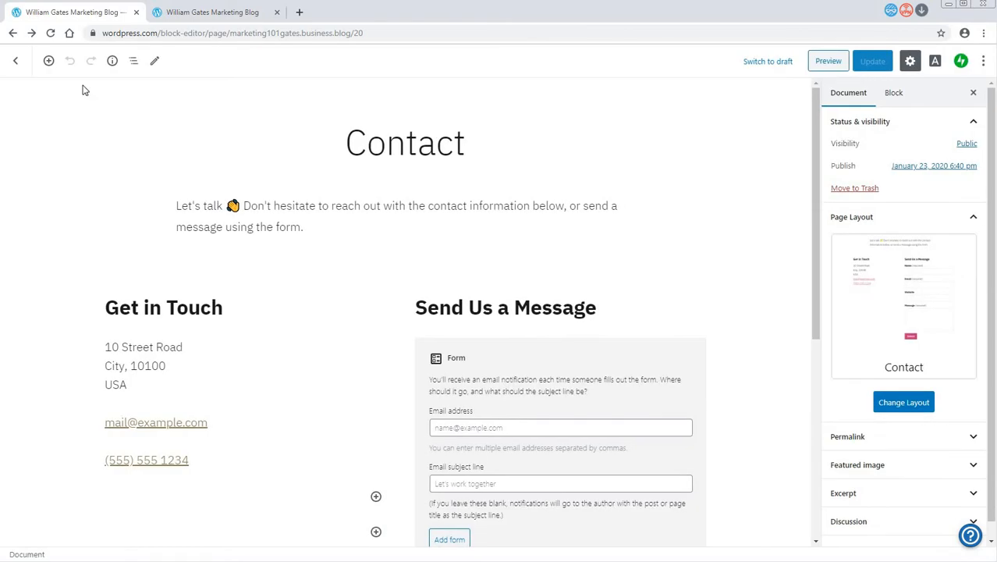
pyautogui.click(15, 60)
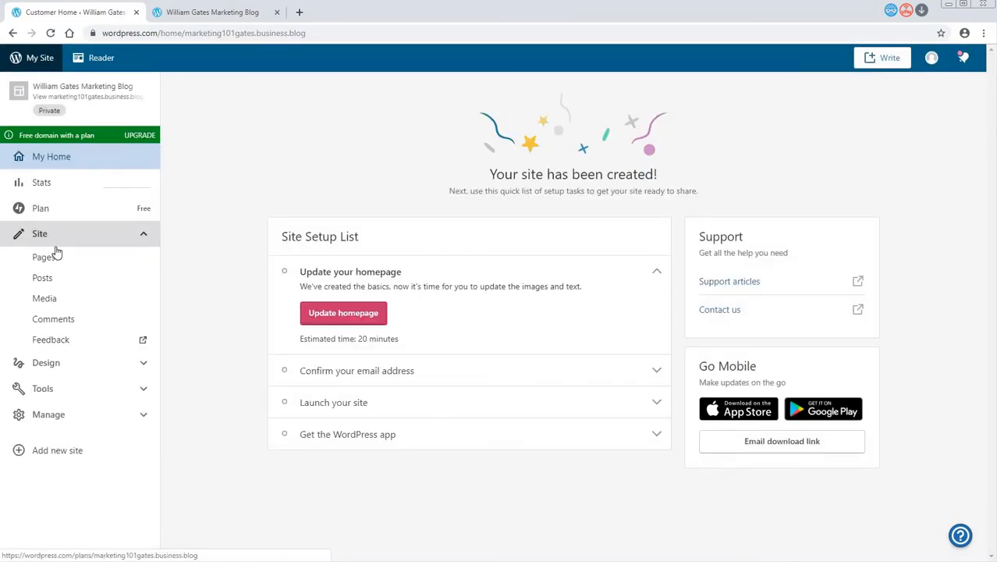
pyautogui.click(53, 258)
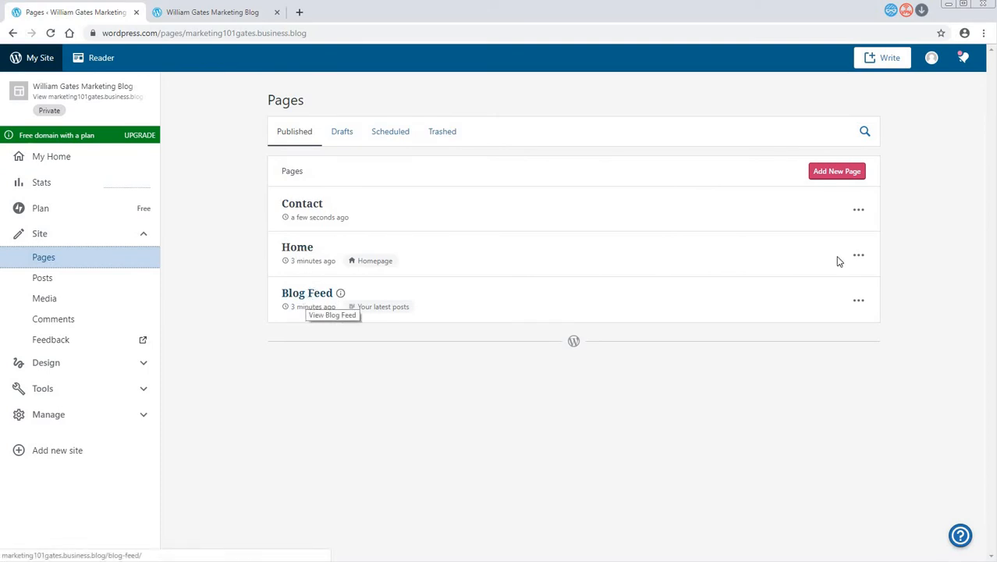
# - Edit the Contact page to set its order to 3 in the page attributes, update it and return to the page list
pyautogui.click(860, 212)
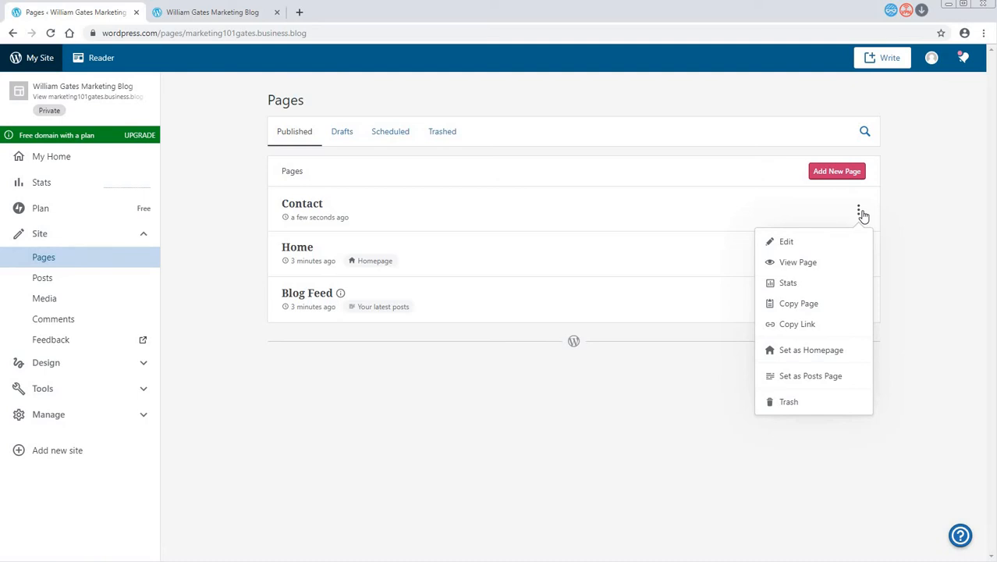
pyautogui.click(796, 242)
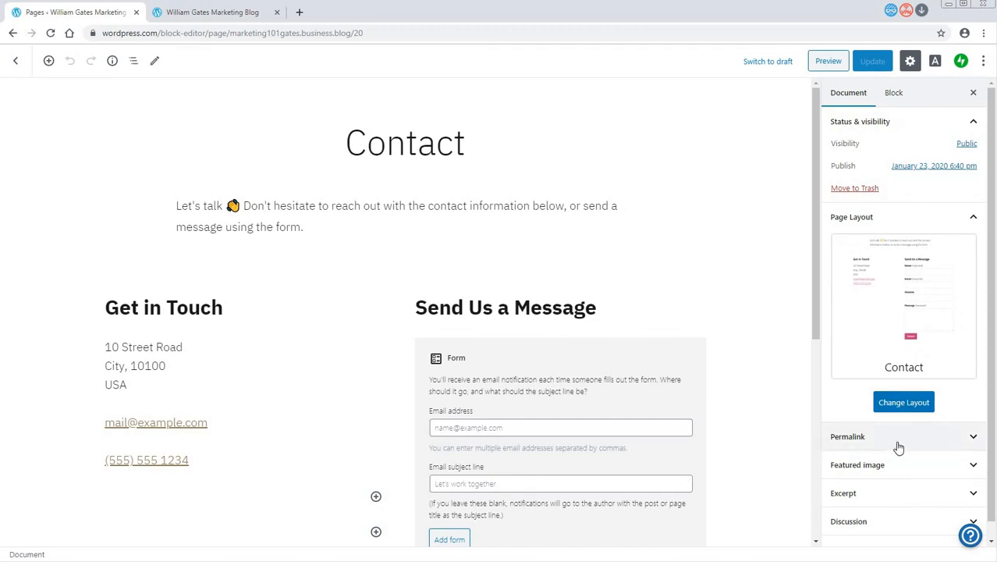
pyautogui.scroll(-1, 949, 505)
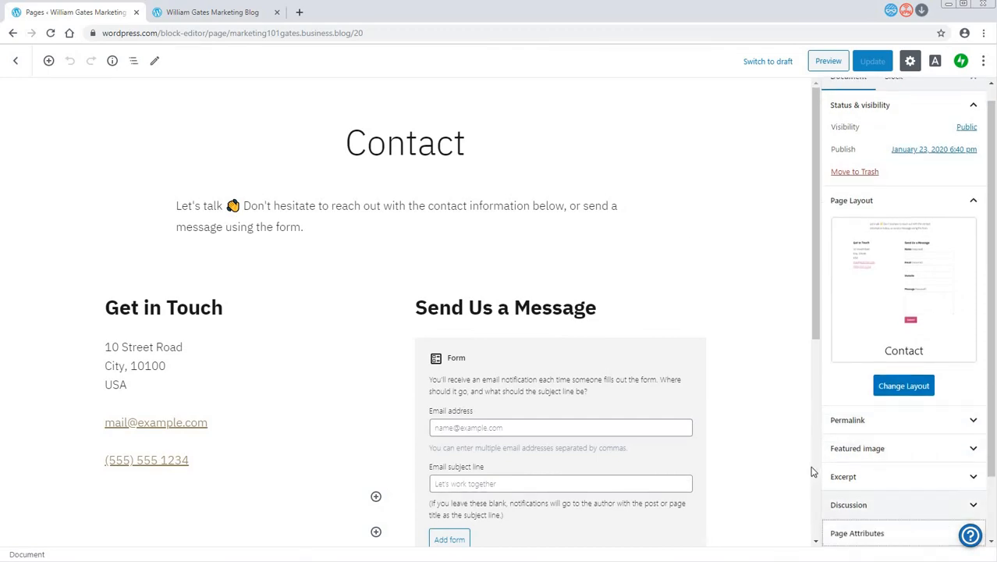
pyautogui.scroll(-3, 812, 471)
pyautogui.scroll(-1, 952, 524)
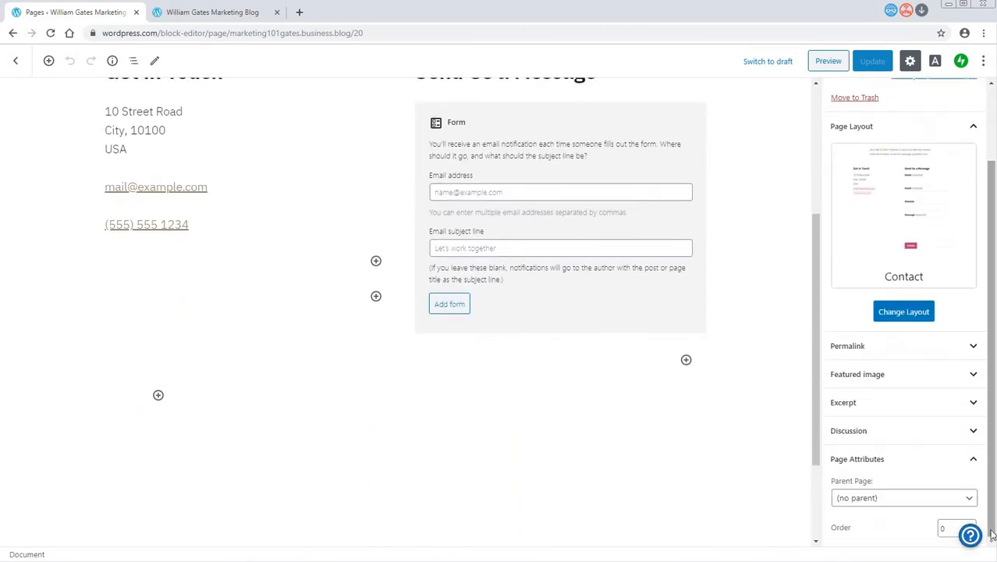
pyautogui.click(953, 528)
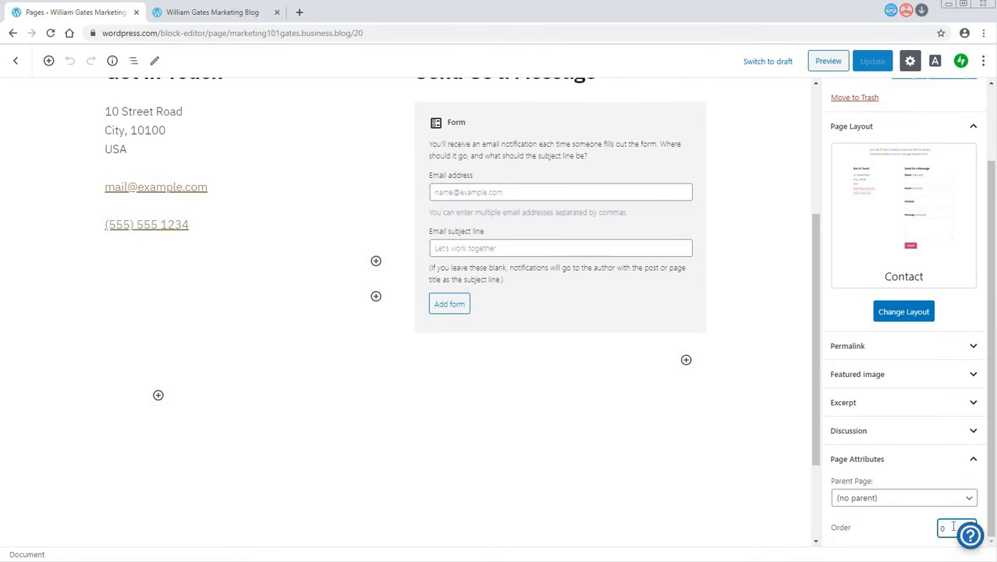
pyautogui.write('3')
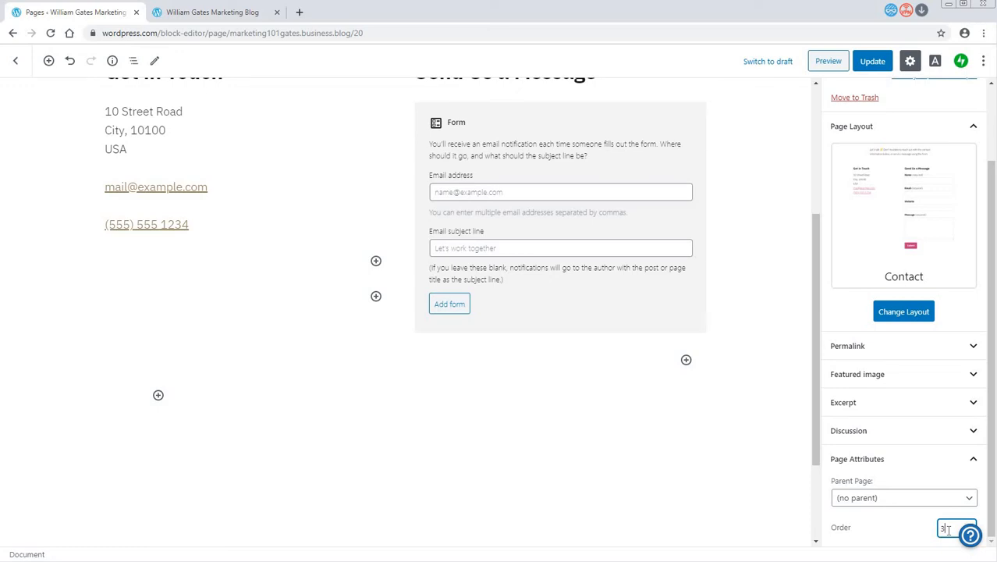
pyautogui.click(872, 62)
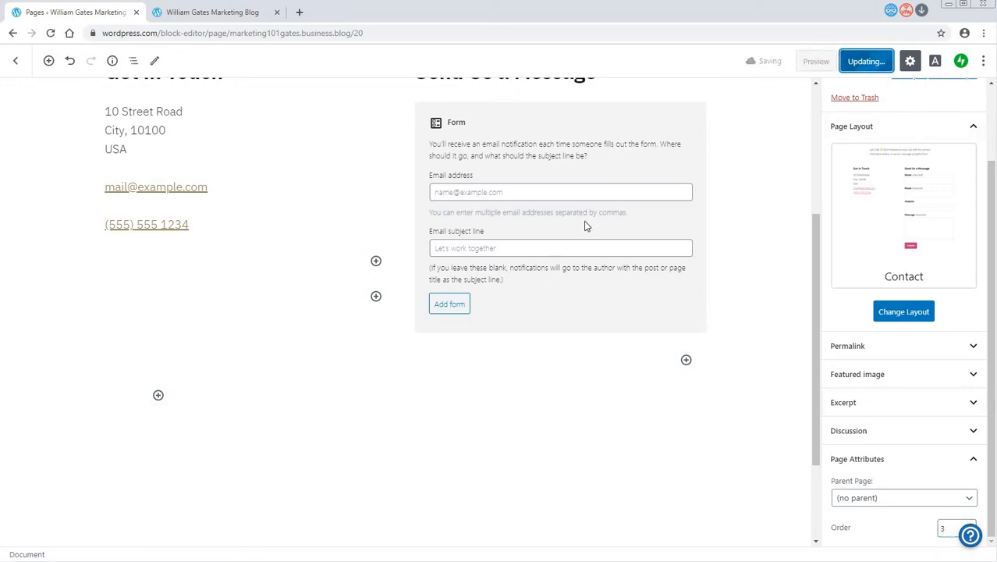
pyautogui.click(15, 63)
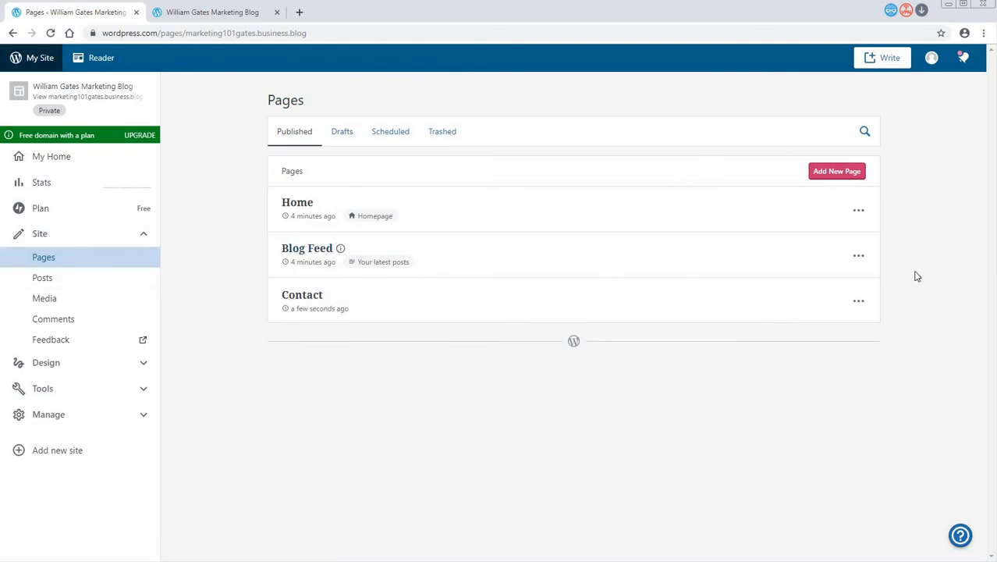
# - Check the options of the Blog Feed page and start a new blog post from the site's posts
pyautogui.click(858, 258)
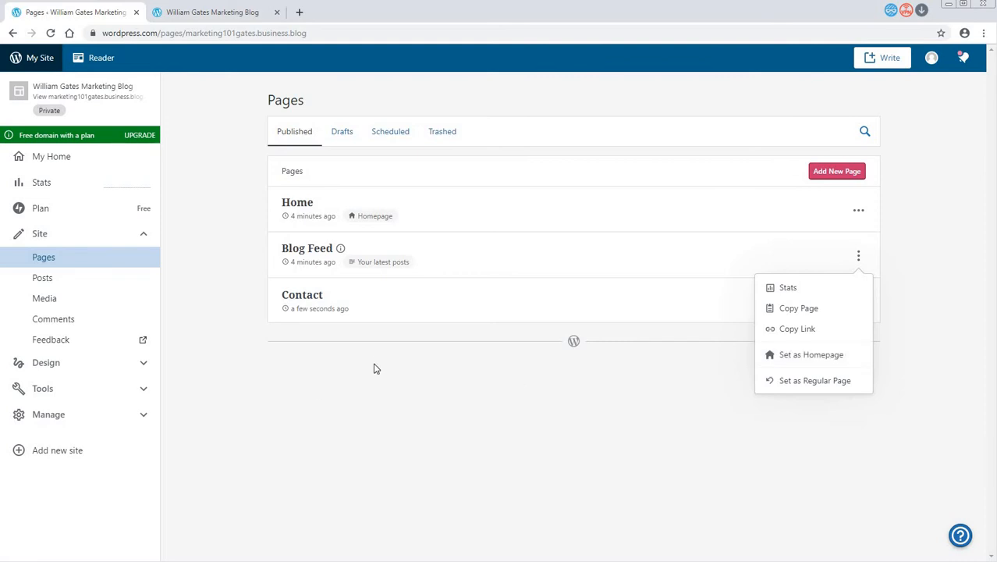
pyautogui.click(47, 284)
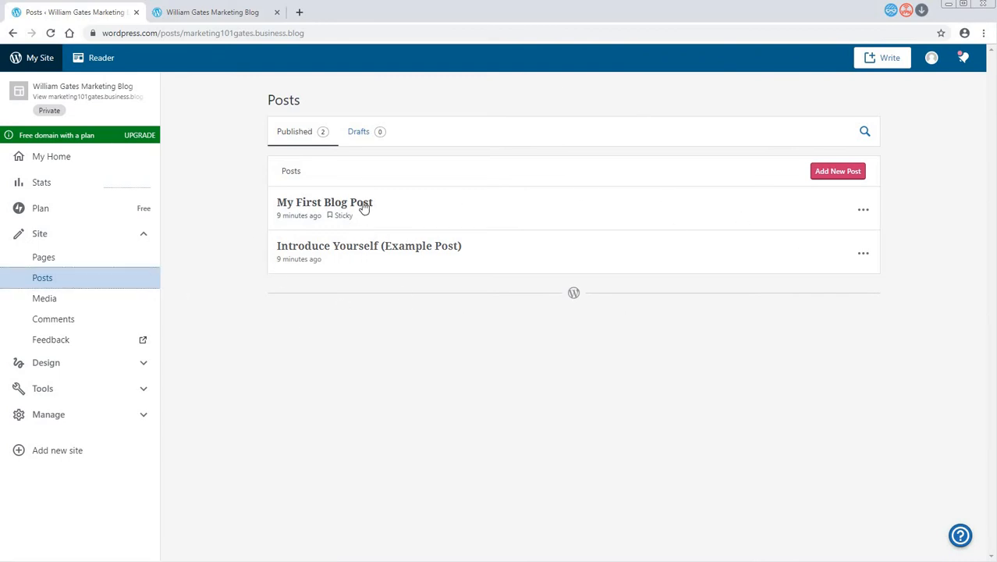
pyautogui.click(838, 173)
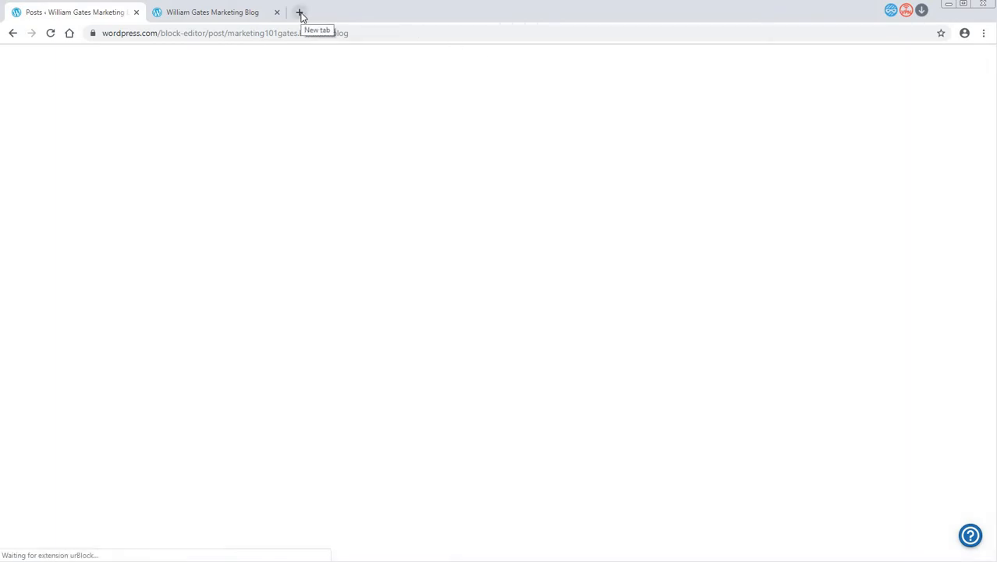
# - Search the web in a new tab for "writing marketing copy" and open Copyblogger's "10 Ways to Write Damn Good Copy" article
pyautogui.click(301, 13)
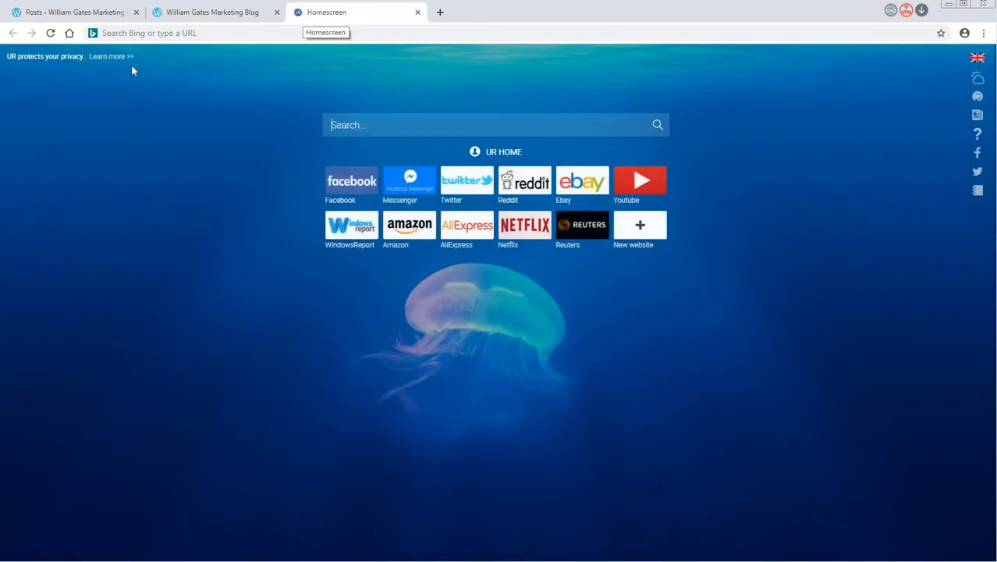
pyautogui.click(159, 34)
pyautogui.write('wr')
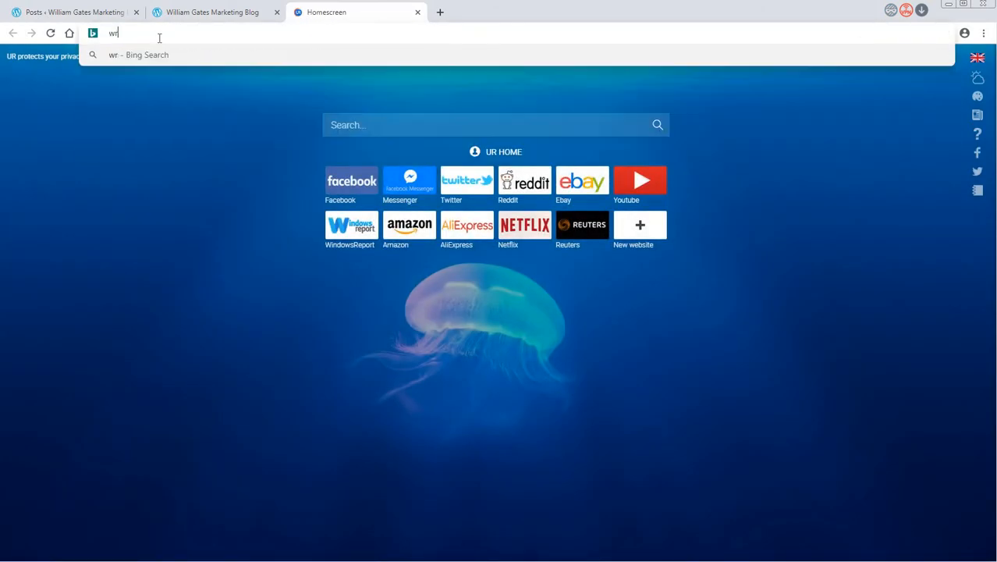
pyautogui.write('iting marketing copy')
pyautogui.press('Return')
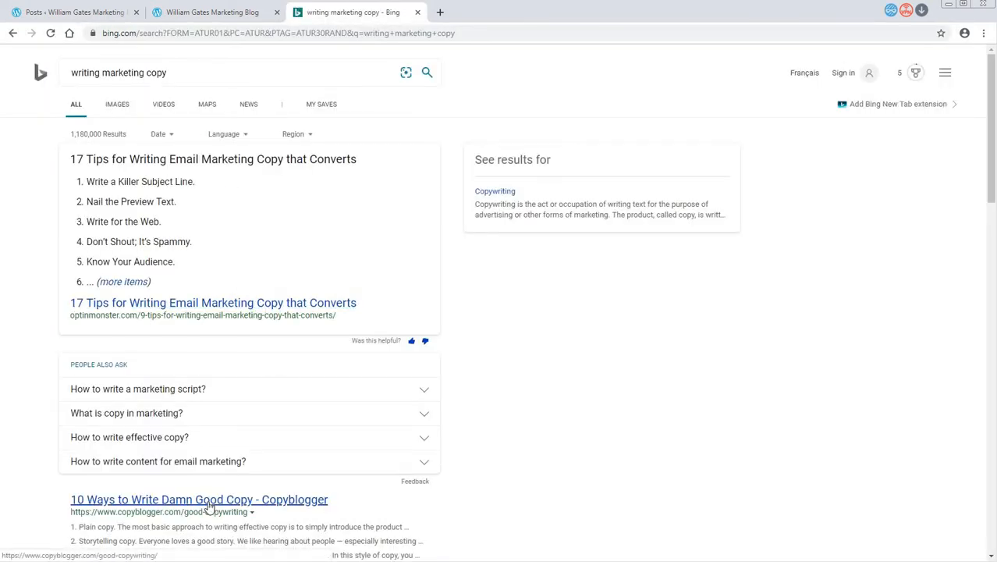
pyautogui.click(207, 501)
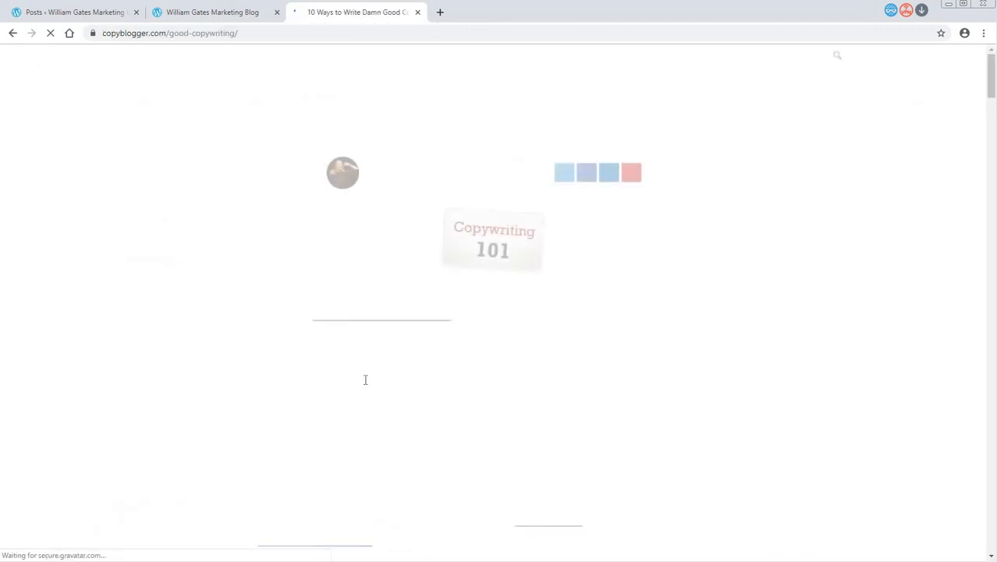
# - Copy the article's opening paragraphs through "your content marketing is working", then return to the post editor and close the public blog tab
pyautogui.scroll(-2, 374, 382)
pyautogui.moveTo(248, 210); pyautogui.dragTo(419, 435)
pyautogui.hotkey('ctrl', 'c')
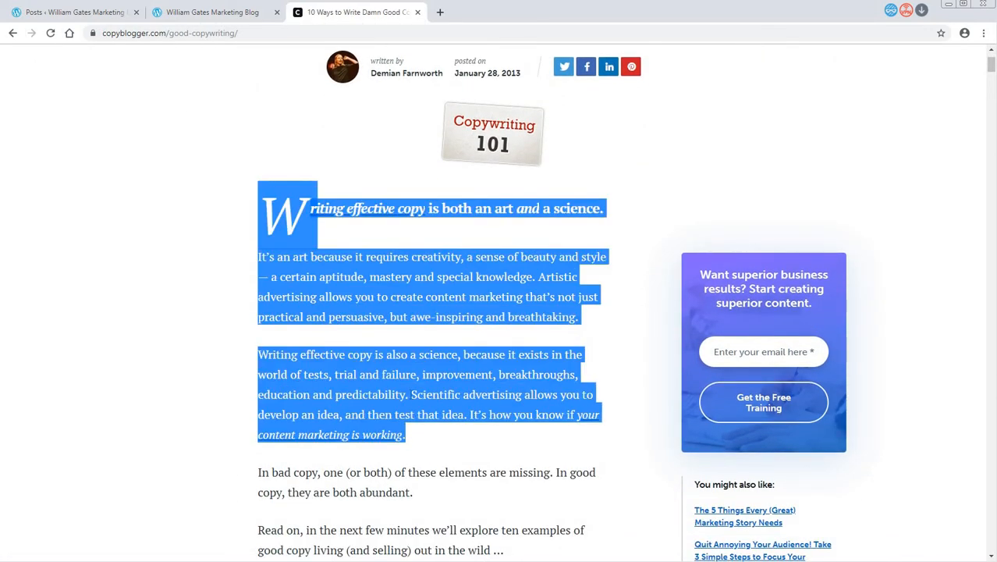
pyautogui.click(424, 438)
pyautogui.click(195, 13)
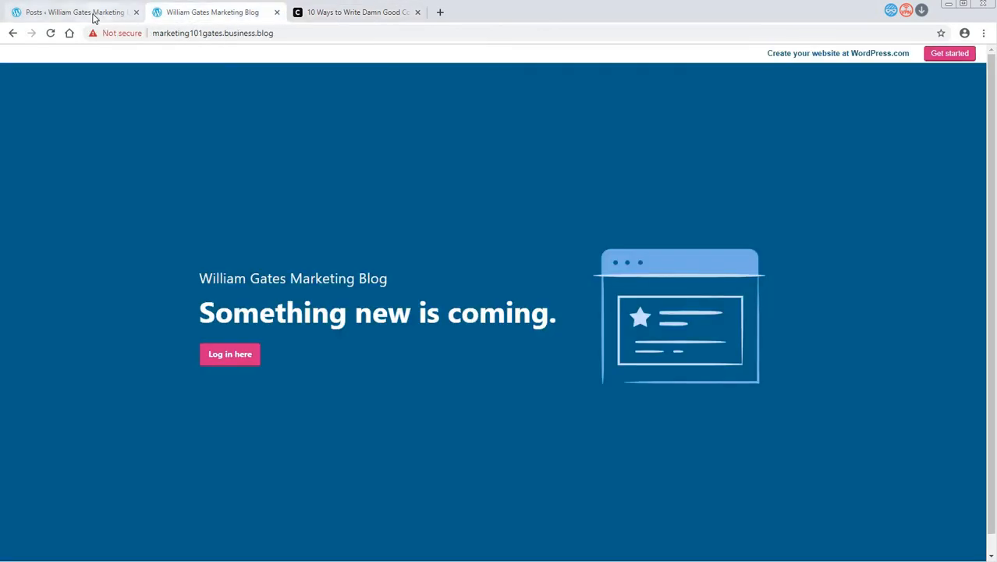
pyautogui.click(94, 14)
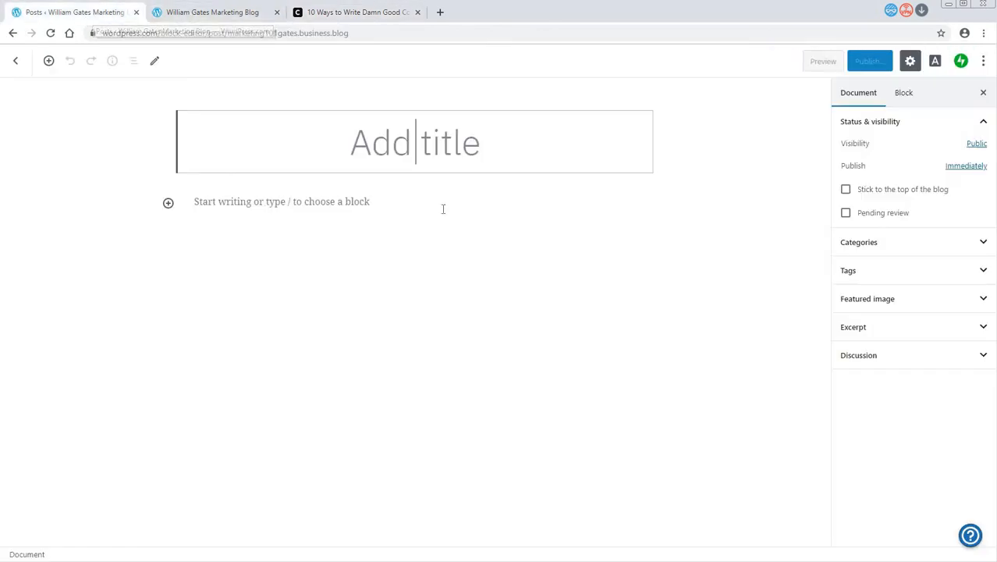
pyautogui.click(276, 12)
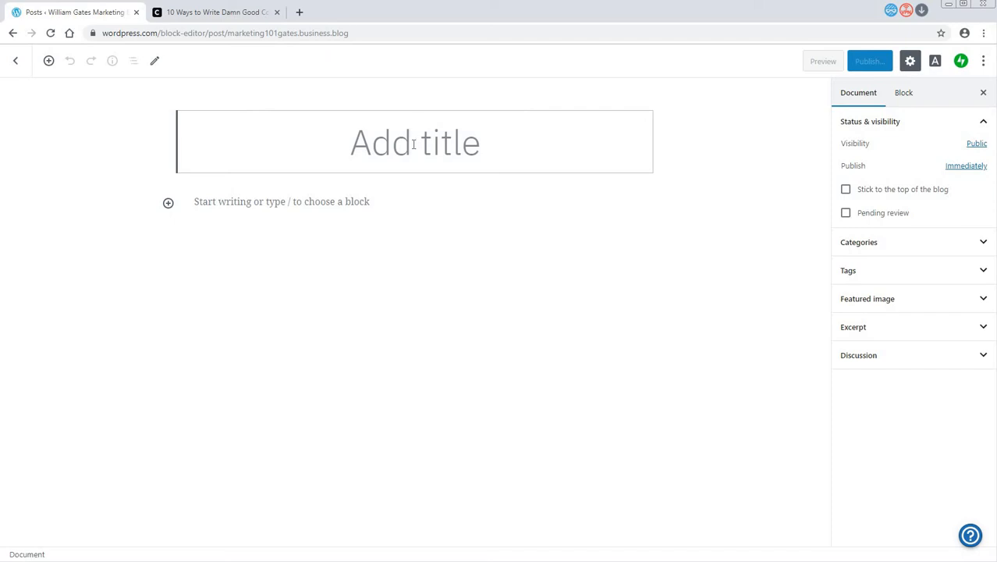
# - Title the post "Are you interesting in writing well online?" and paste the copied article paragraphs as its body
pyautogui.write('Are you int')
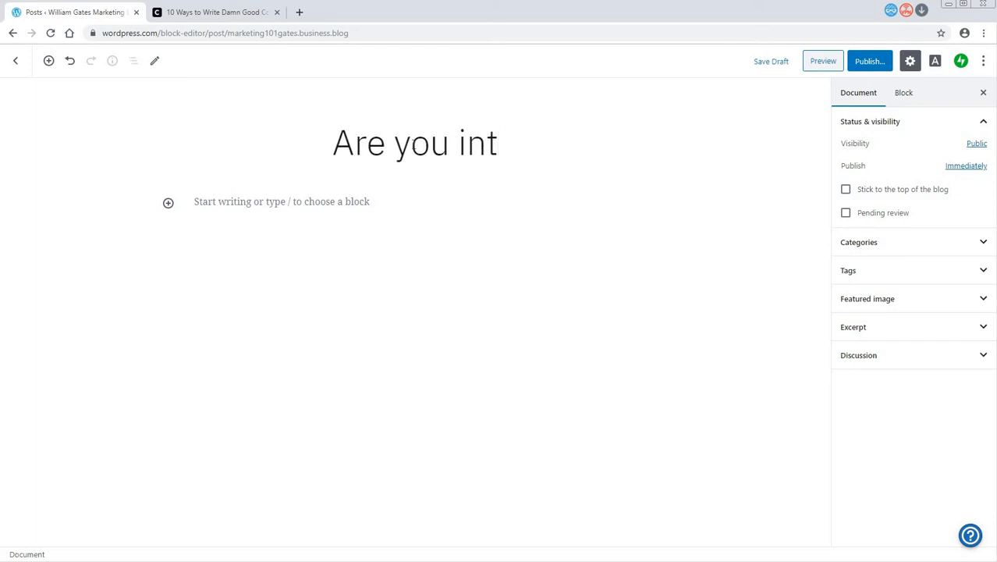
pyautogui.write('eresting ')
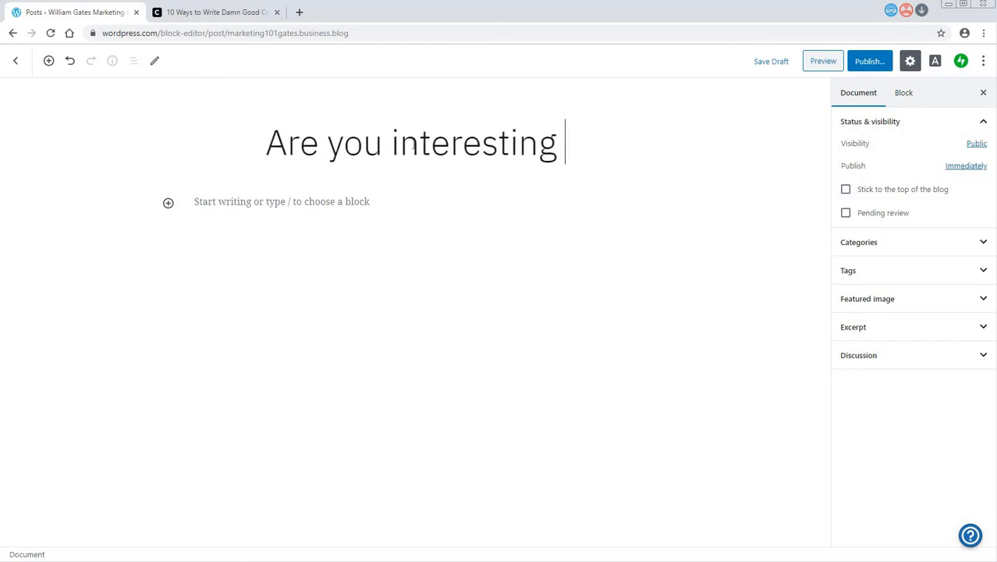
pyautogui.write('in writing W')
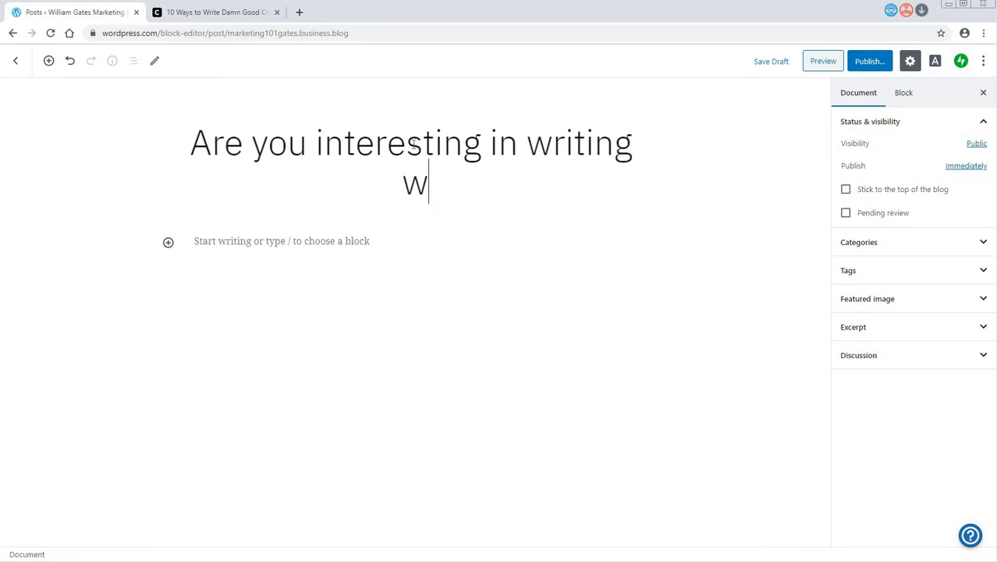
pyautogui.write('ell online?')
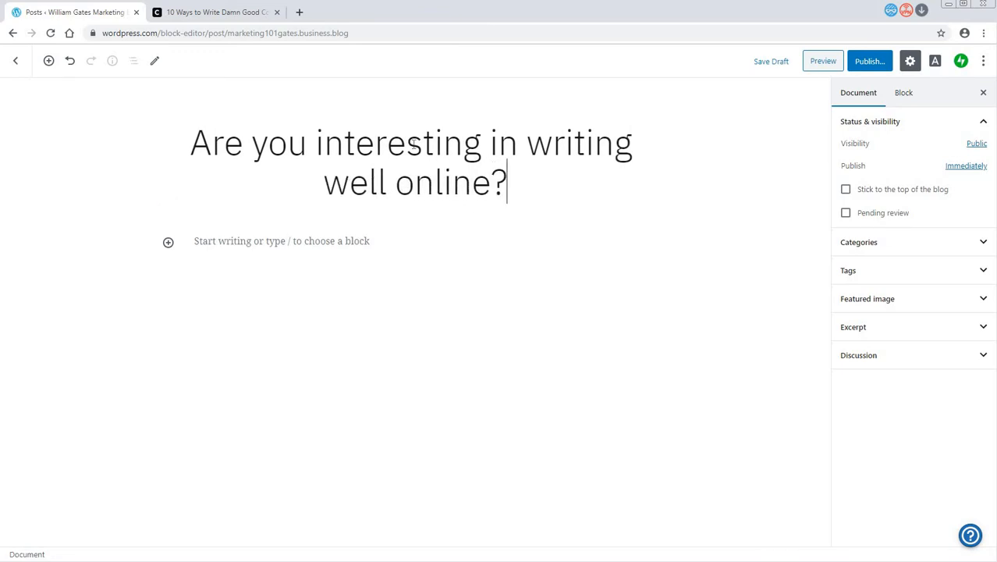
pyautogui.click(310, 248)
pyautogui.hotkey('ctrl', 'v')
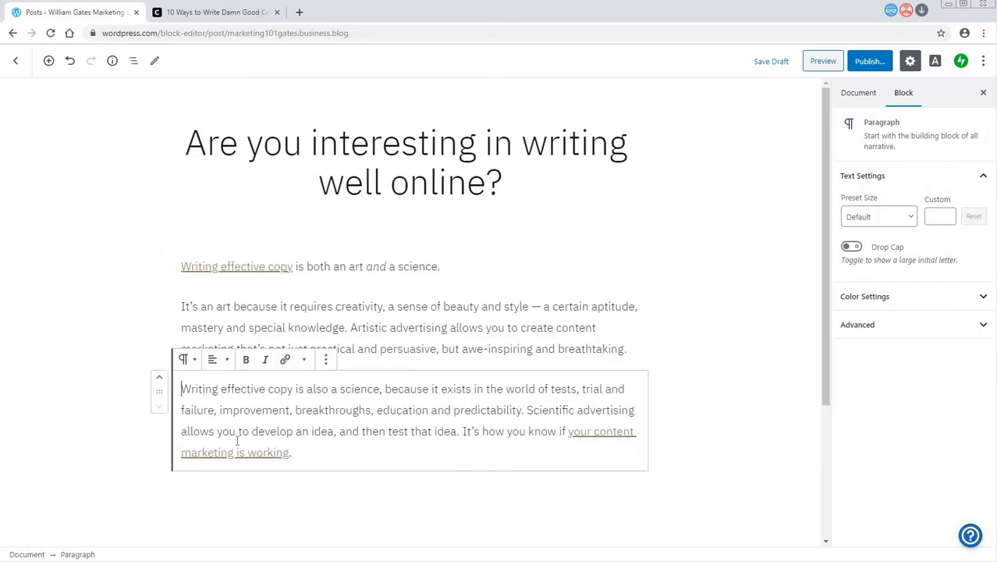
# - Remove the hyperlink from "Writing effective copy" in the first paragraph
pyautogui.click(390, 329)
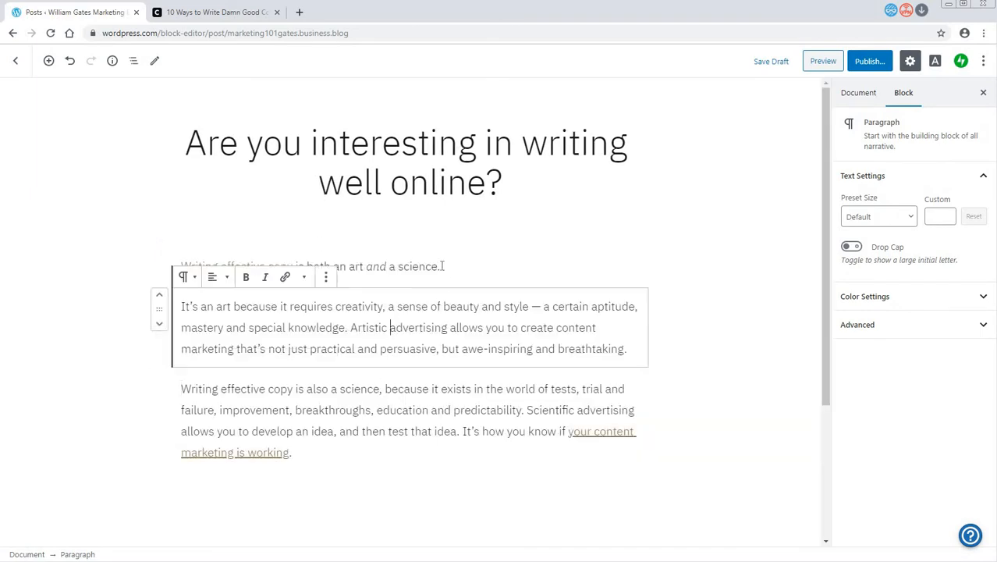
pyautogui.moveTo(443, 266); pyautogui.dragTo(287, 266)
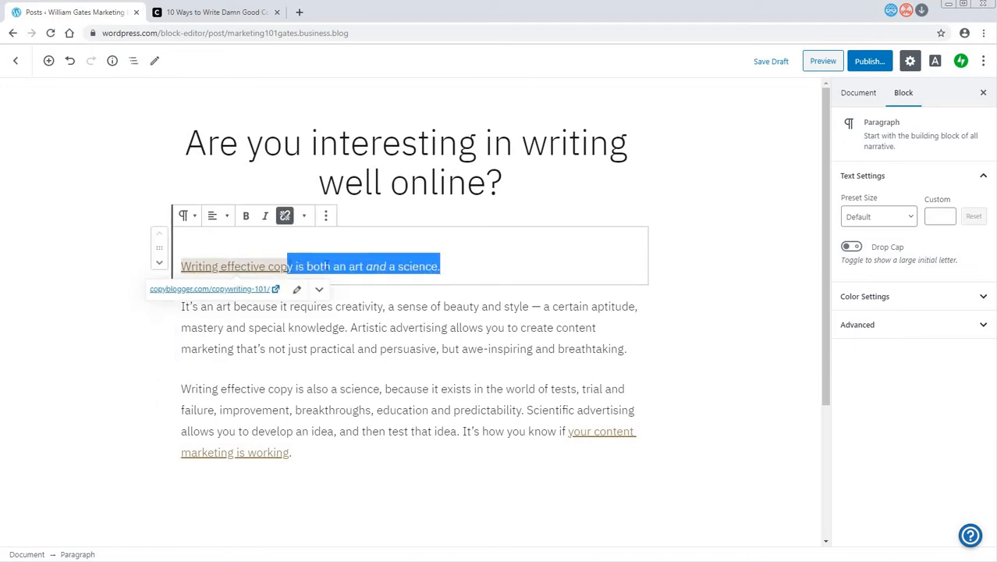
pyautogui.click(327, 266)
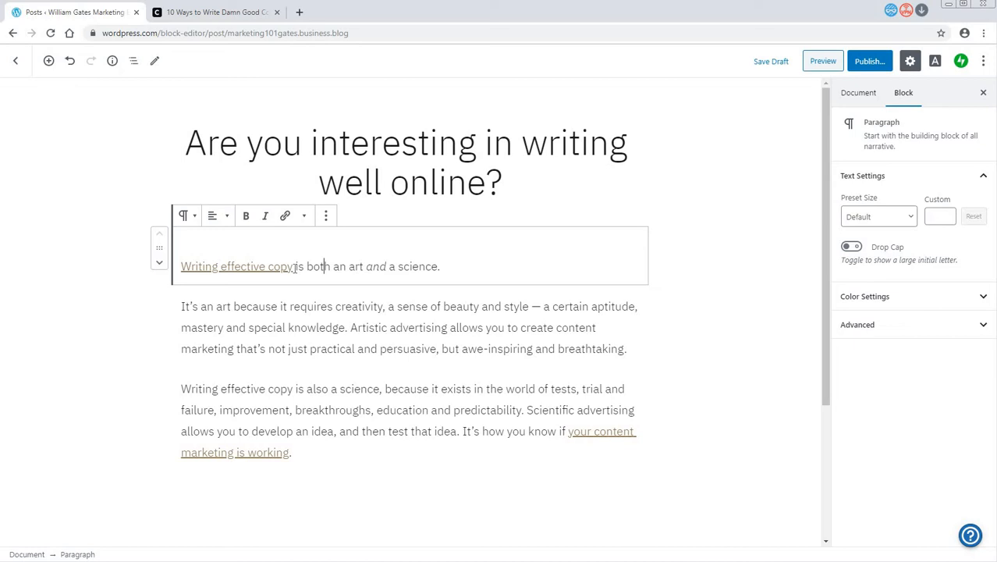
pyautogui.moveTo(208, 266); pyautogui.dragTo(355, 270)
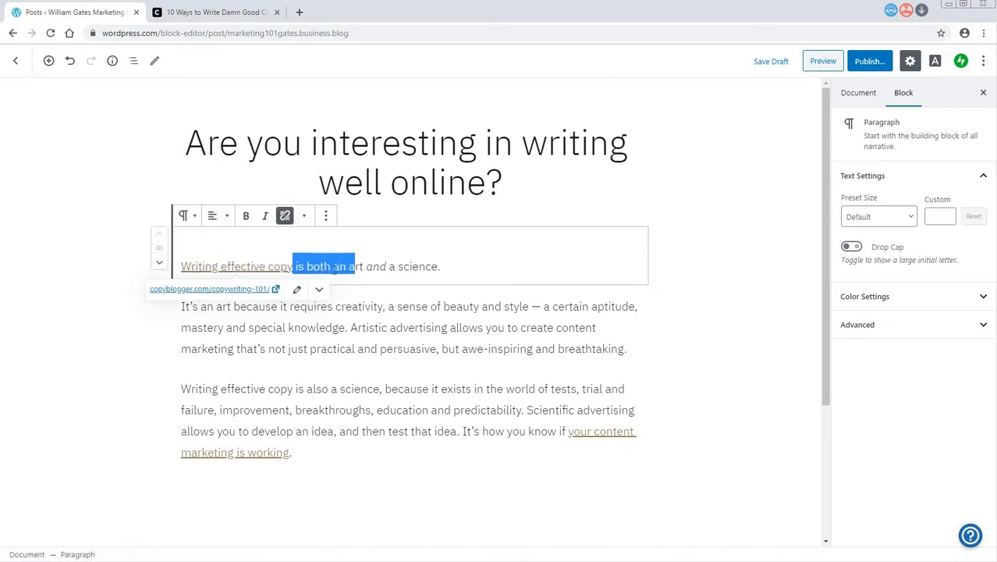
pyautogui.click(299, 269)
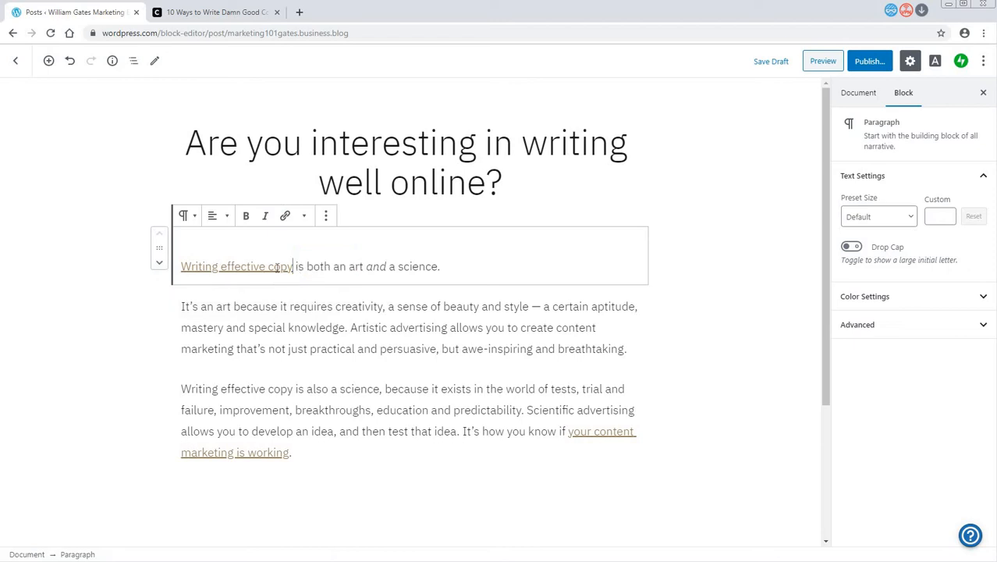
pyautogui.moveTo(294, 266); pyautogui.dragTo(183, 269)
pyautogui.click(285, 215)
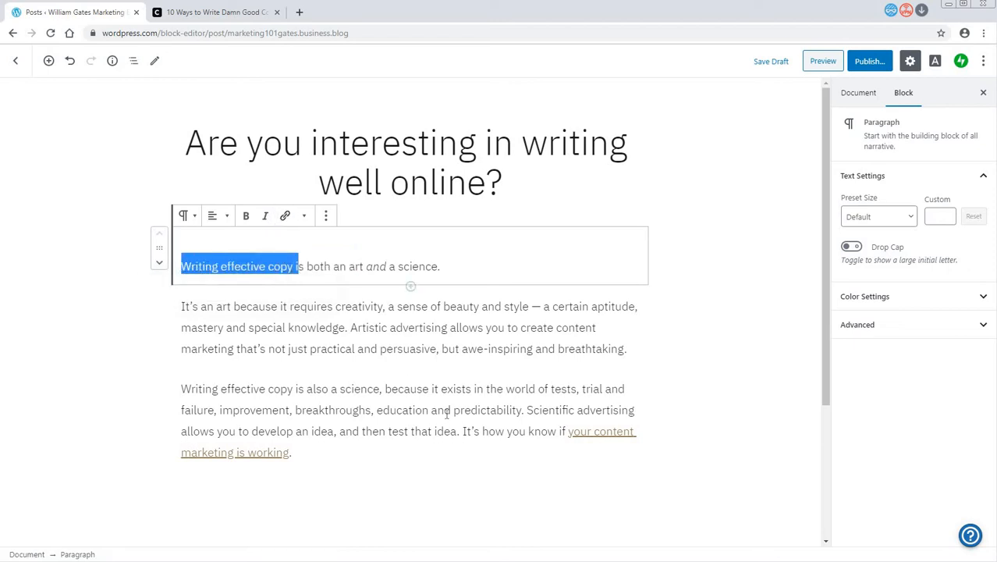
# - Remove the hyperlink from "your content marketing is working" at the end of the last paragraph
pyautogui.click(543, 431)
pyautogui.moveTo(558, 431); pyautogui.dragTo(292, 453)
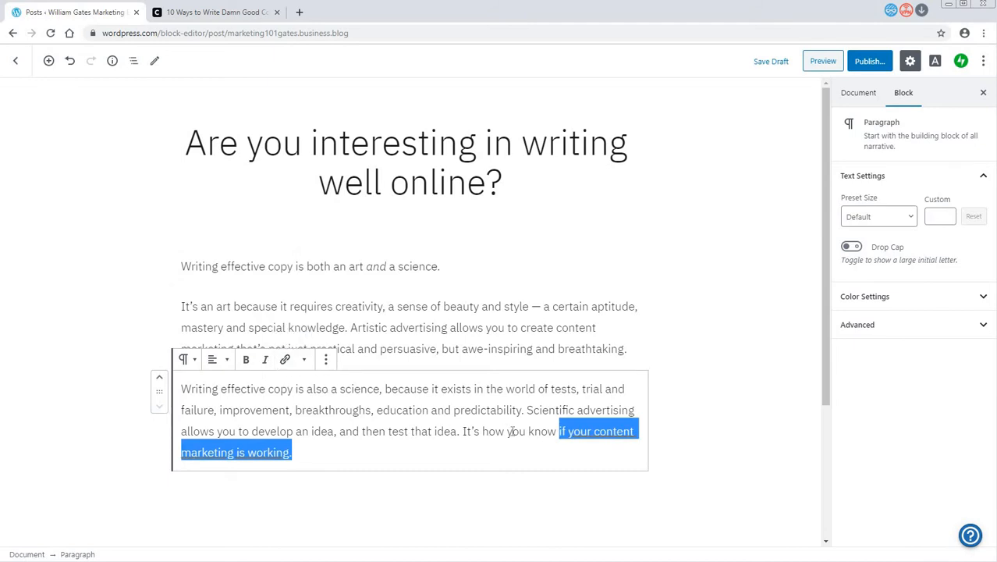
pyautogui.hotkey('ctrl', 'v')
pyautogui.moveTo(567, 431); pyautogui.dragTo(537, 454)
pyautogui.click(285, 359)
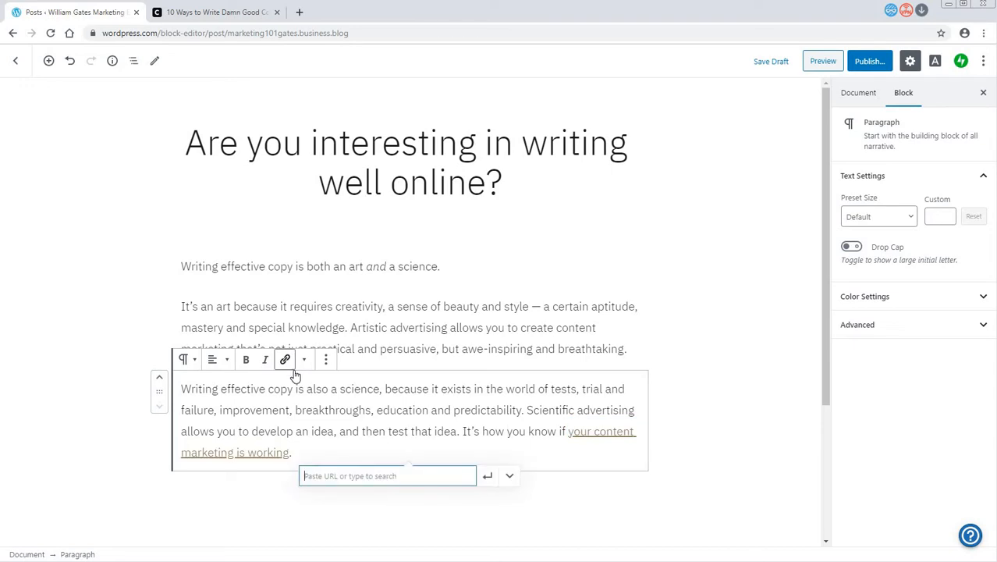
pyautogui.click(289, 453)
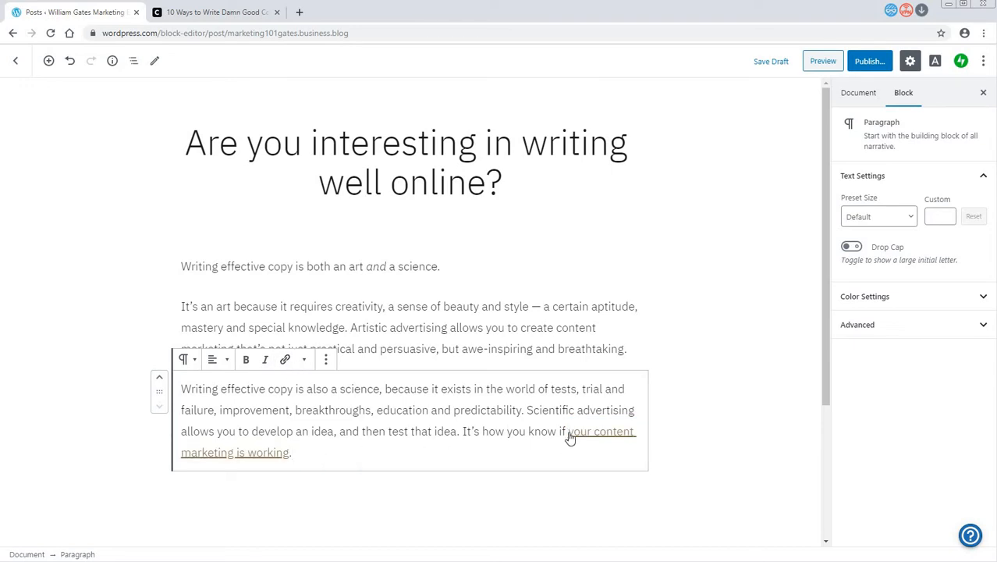
pyautogui.moveTo(570, 439); pyautogui.dragTo(367, 443)
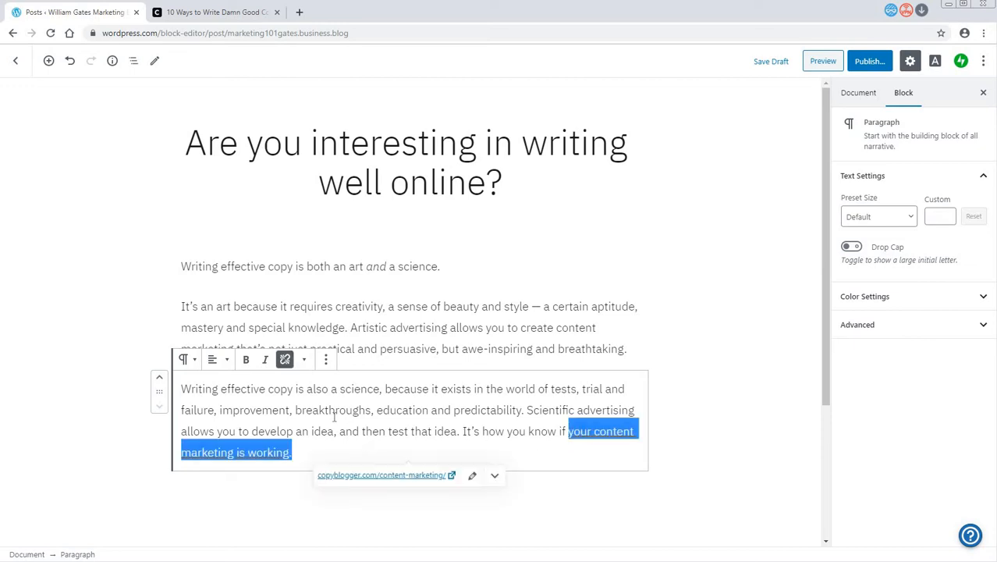
pyautogui.click(284, 359)
pyautogui.click(390, 306)
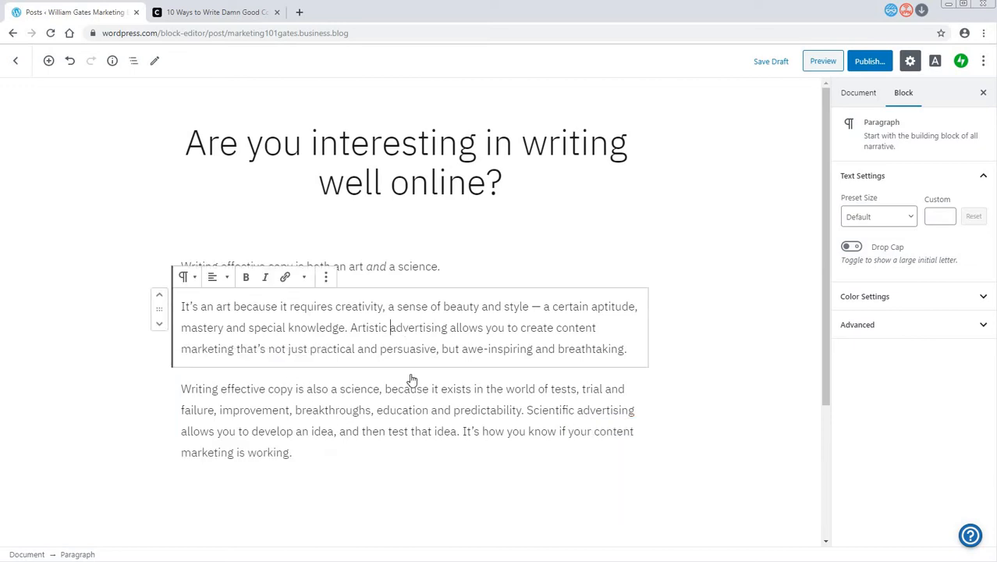
# - Add a paragraph after the first one reading "I would to see my marketing positioned in a meaningful way to my target market."
pyautogui.click(388, 270)
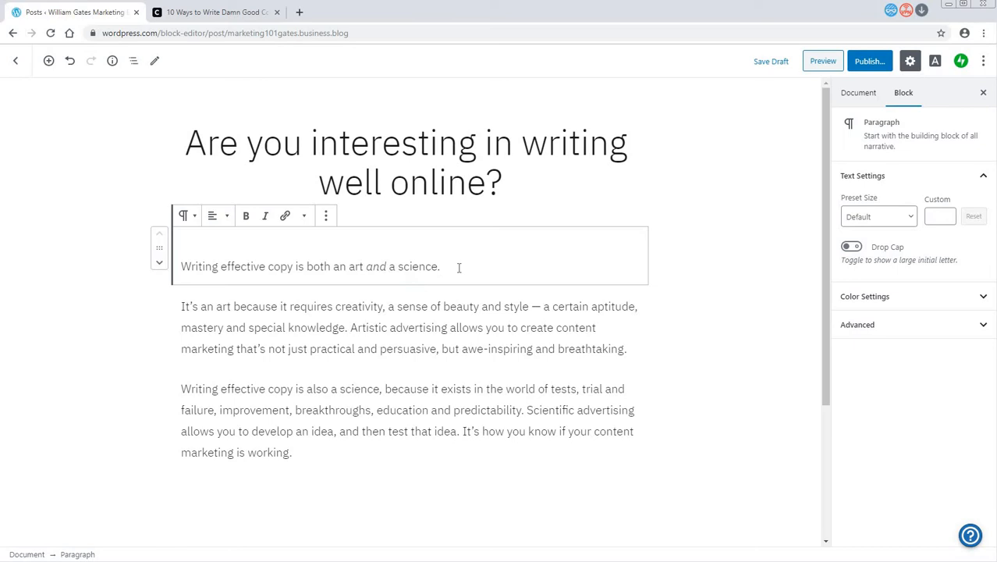
pyautogui.press('Return')
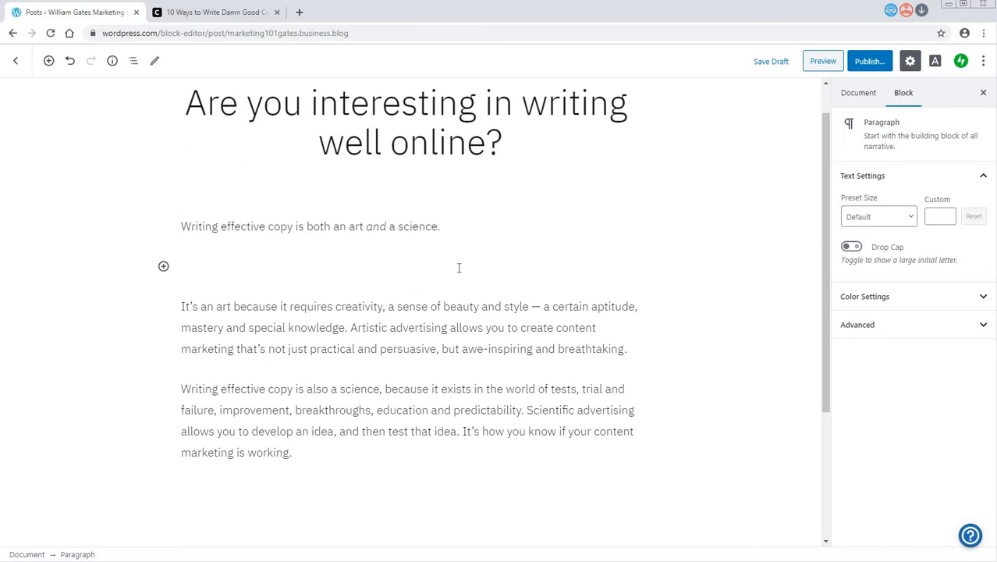
pyautogui.write('I woudl l')
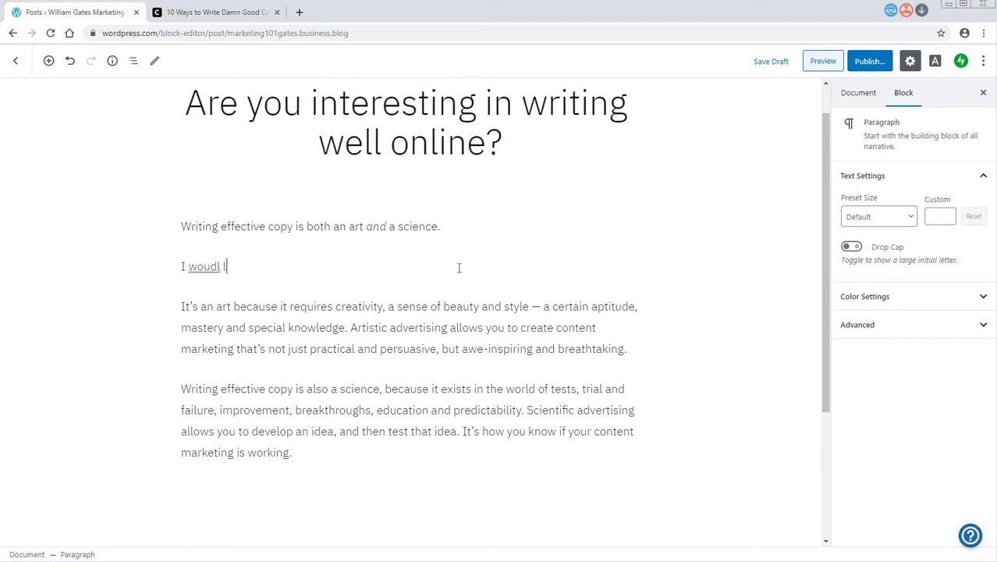
pyautogui.press('BackSpace')
pyautogui.press('BackSpace')
pyautogui.press('BackSpace')
pyautogui.write('ld')
pyautogui.write(' to see')
pyautogui.write(' my mare')
pyautogui.write('i')
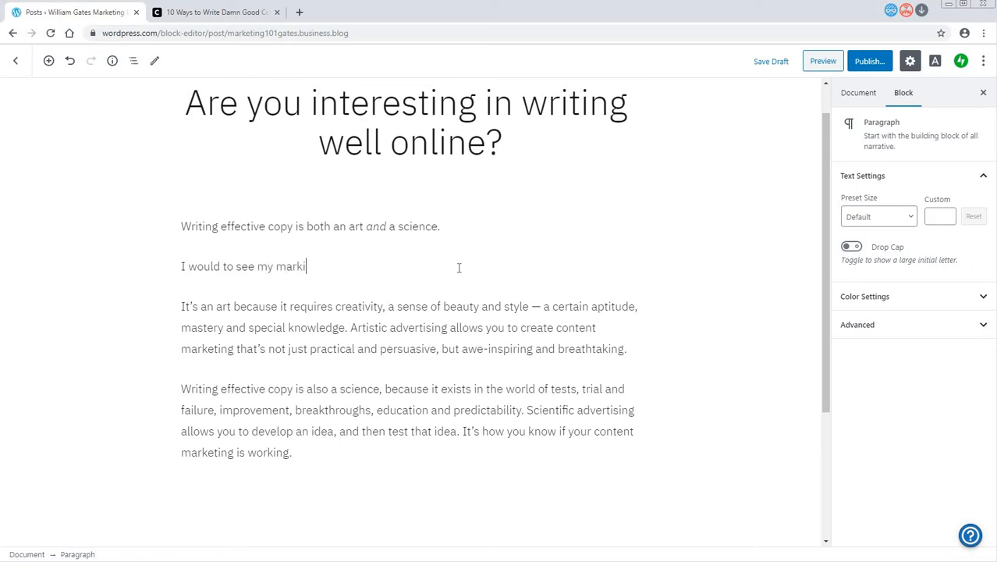
pyautogui.write('ng')
pyautogui.press('BackSpace')
pyautogui.press('BackSpace')
pyautogui.press('BackSpace')
pyautogui.press('BackSpace')
pyautogui.write('e my marketing positioned in a mea')
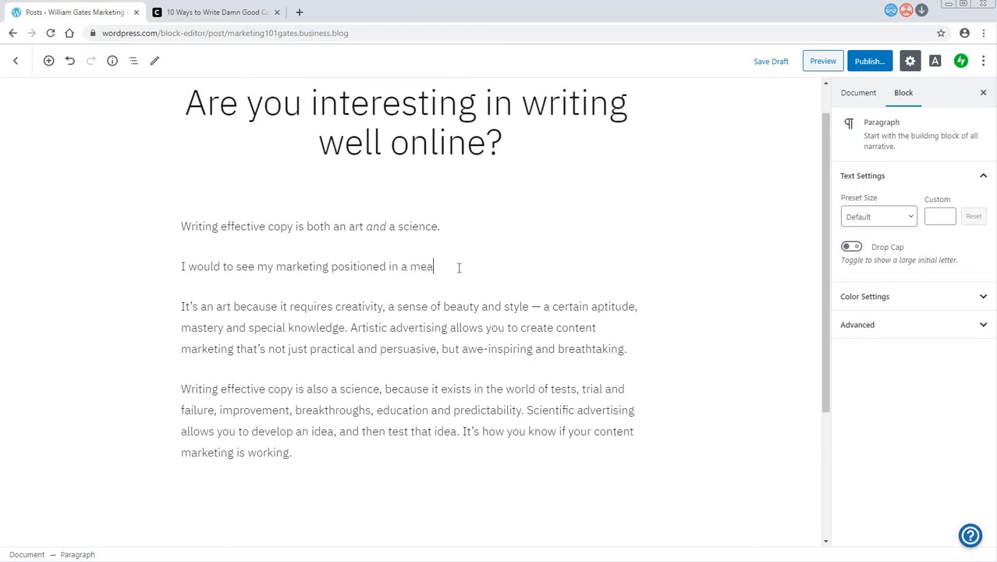
pyautogui.write('ningful way to my target marektign.')
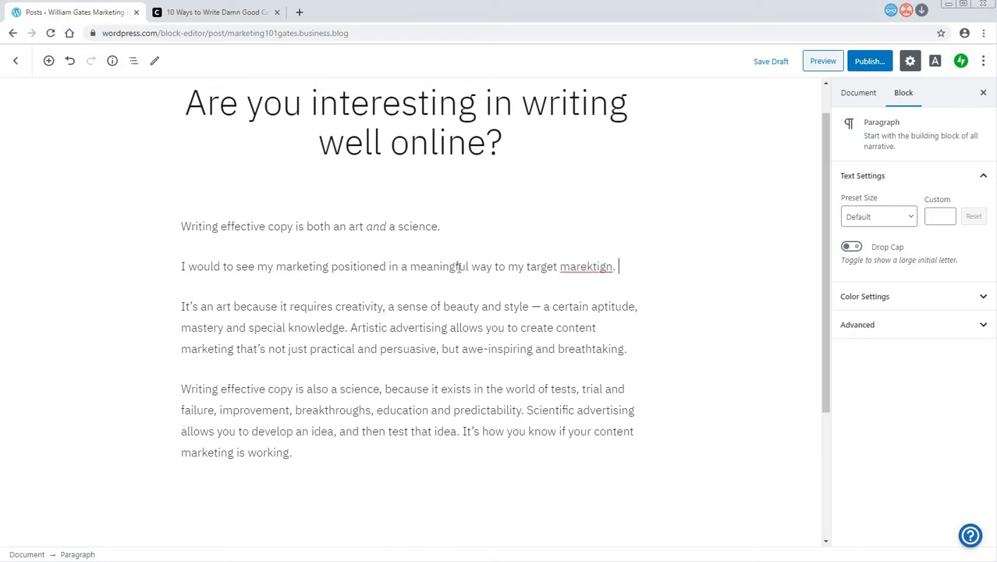
pyautogui.press('BackSpace')
pyautogui.press('BackSpace')
pyautogui.press('BackSpace')
pyautogui.press('BackSpace')
pyautogui.press('BackSpace')
pyautogui.write('ket')
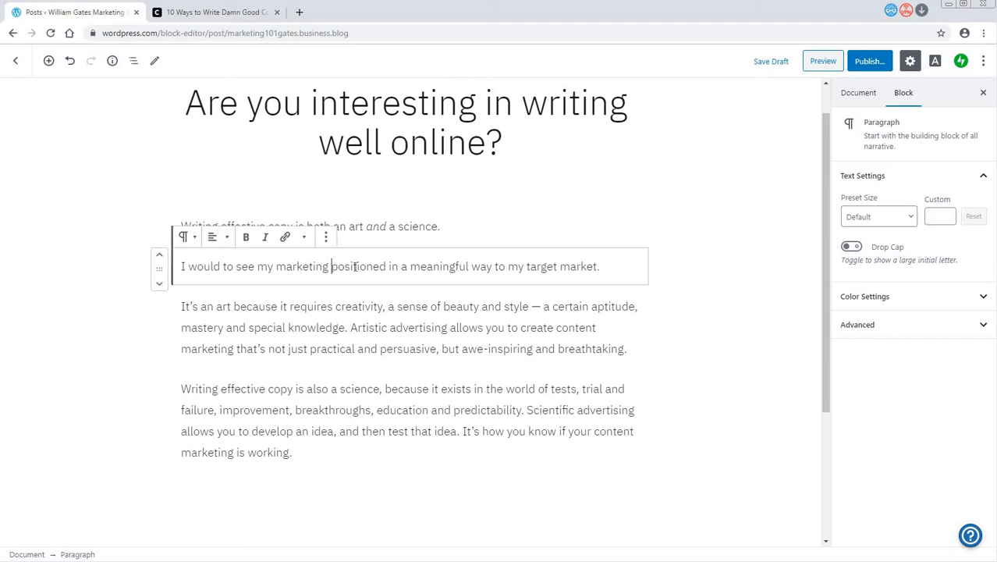
# - Select the word "positioned" in the second paragraph and search the web for "position marketing" in a new browser tab
pyautogui.moveTo(331, 266); pyautogui.dragTo(388, 266)
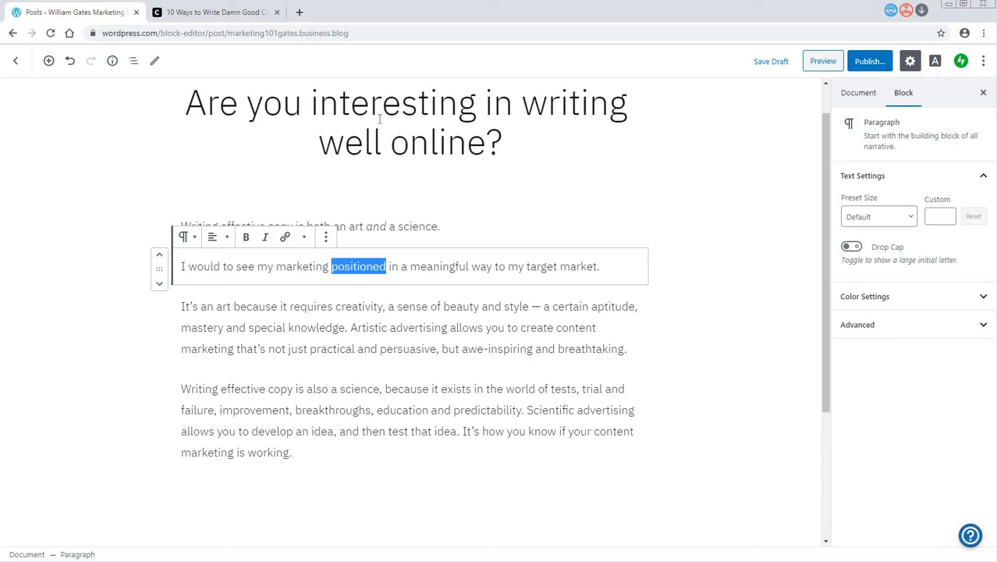
pyautogui.click(299, 13)
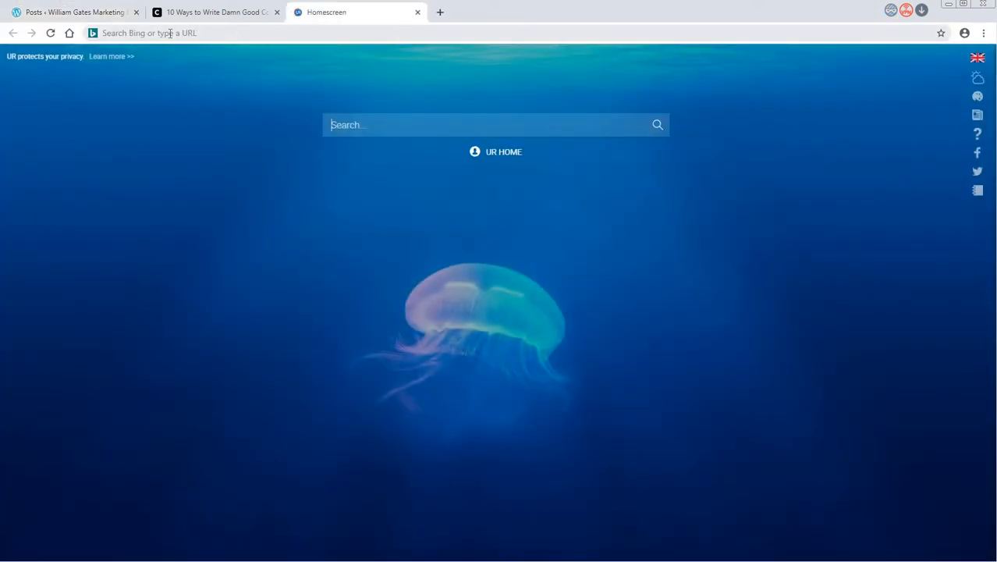
pyautogui.click(169, 33)
pyautogui.write('p')
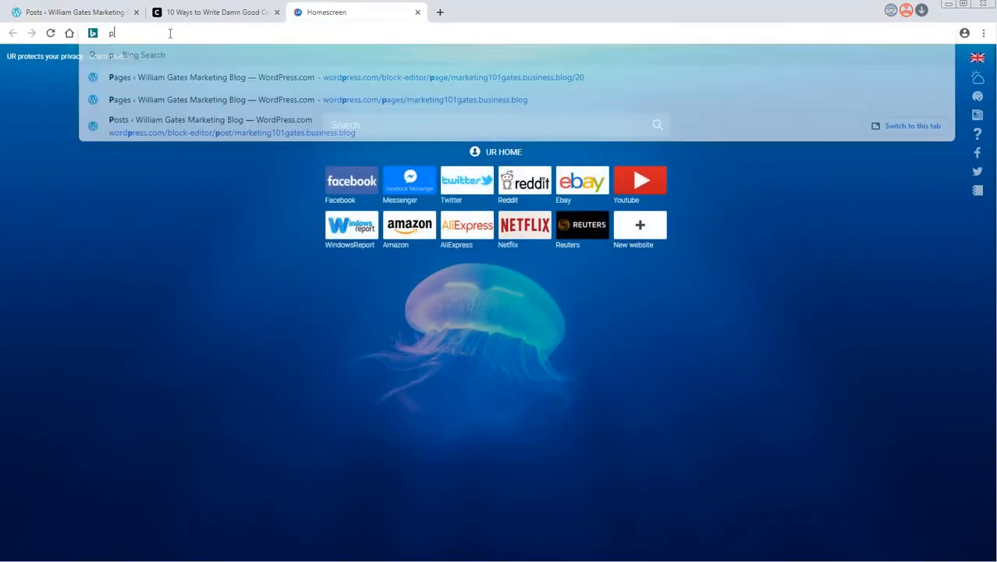
pyautogui.write('osition marek')
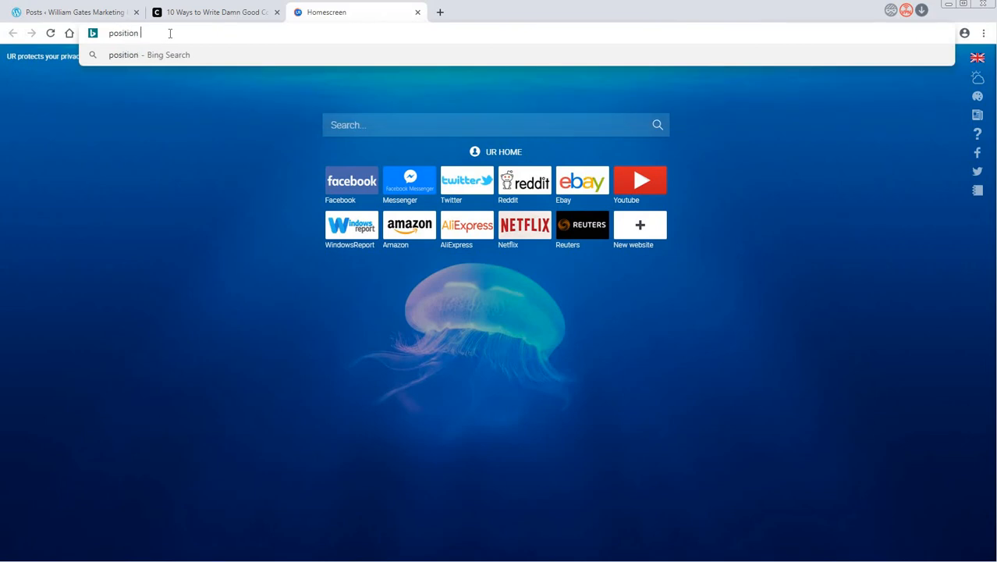
pyautogui.press('BackSpace')
pyautogui.press('BackSpace')
pyautogui.write('keting')
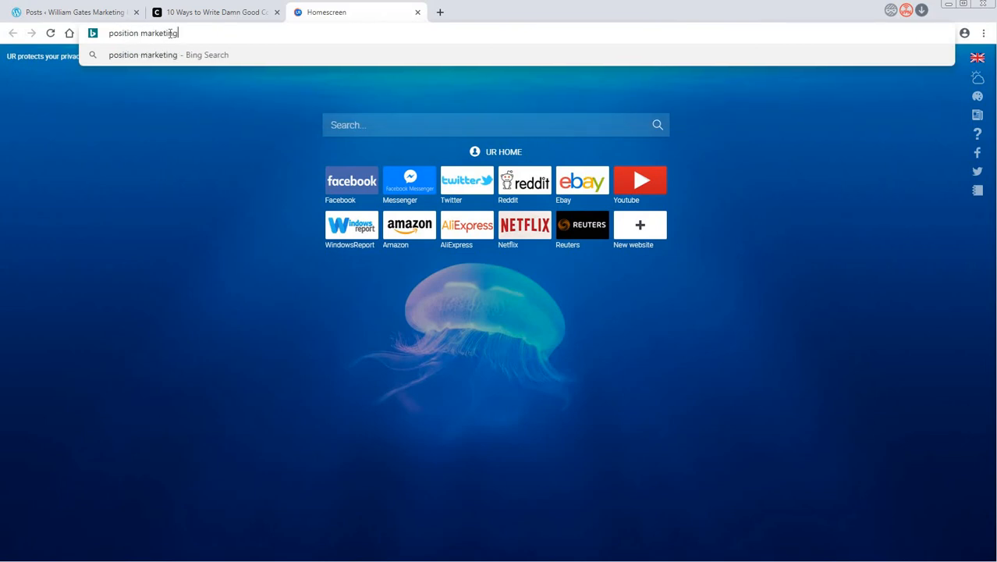
pyautogui.press('Return')
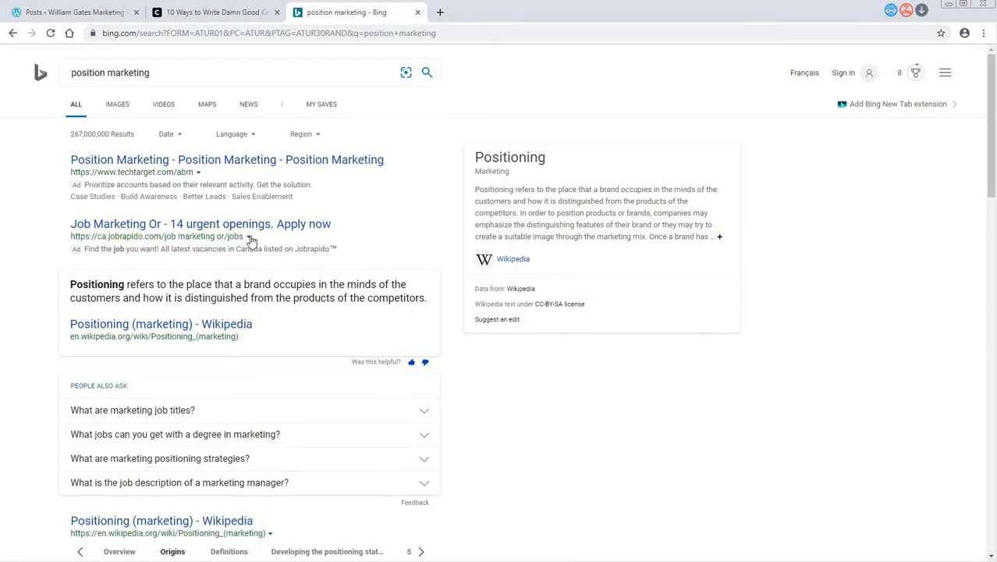
# - Open the Wikipedia article "Positioning (marketing)" from the search results and copy its web address
pyautogui.scroll(-1, 270, 282)
pyautogui.scroll(-2, 270, 281)
pyautogui.scroll(3, 216, 208)
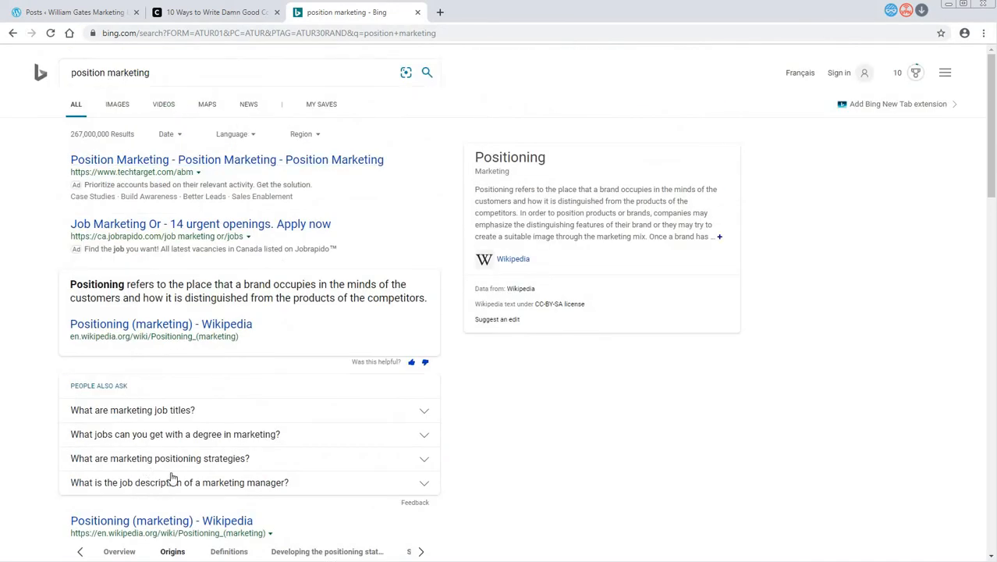
pyautogui.click(201, 523)
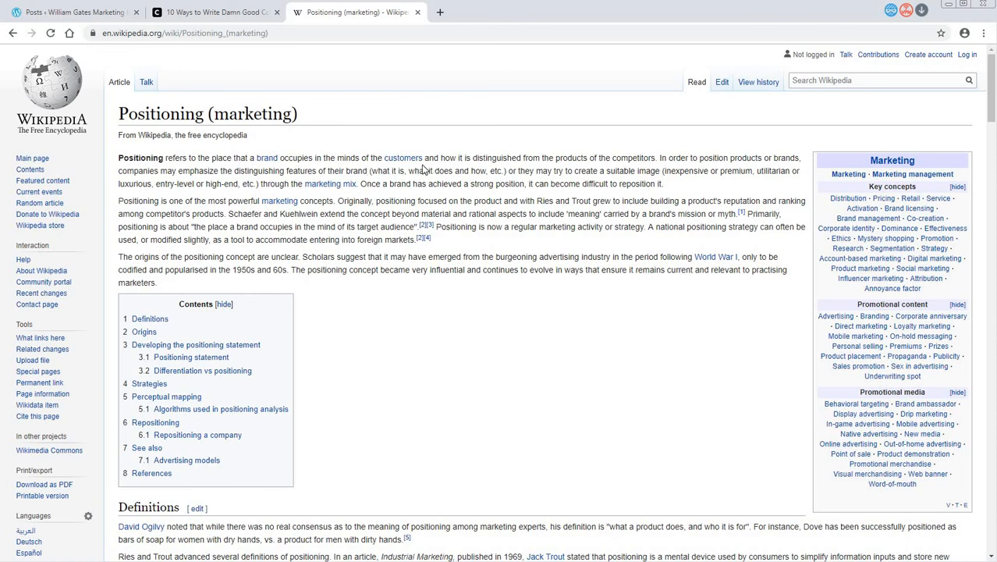
pyautogui.click(222, 36)
pyautogui.rightClick(223, 35)
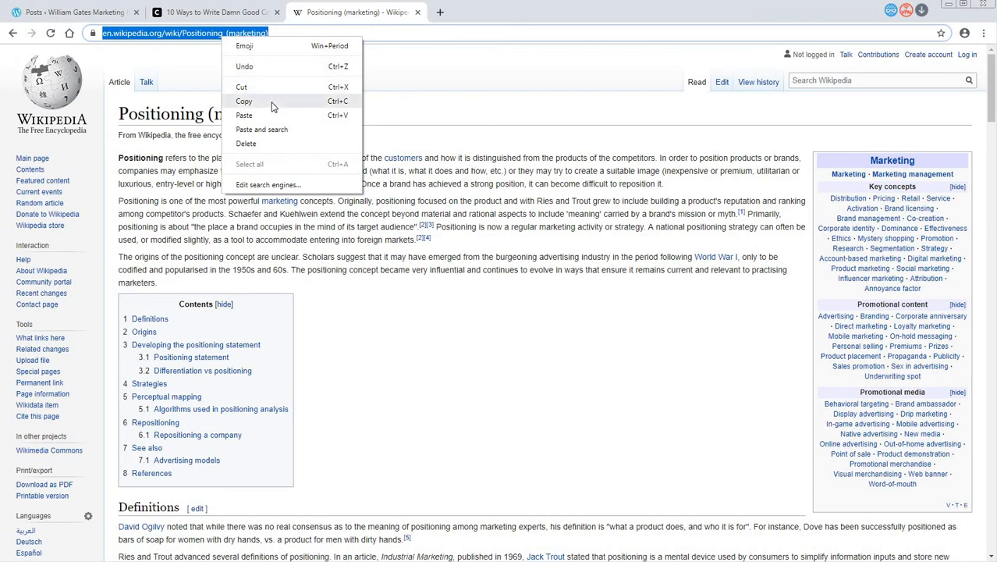
pyautogui.click(273, 102)
# - Back in the post, link "positioned" to the copied Wikipedia address and set the link to open in a new tab
pyautogui.click(211, 12)
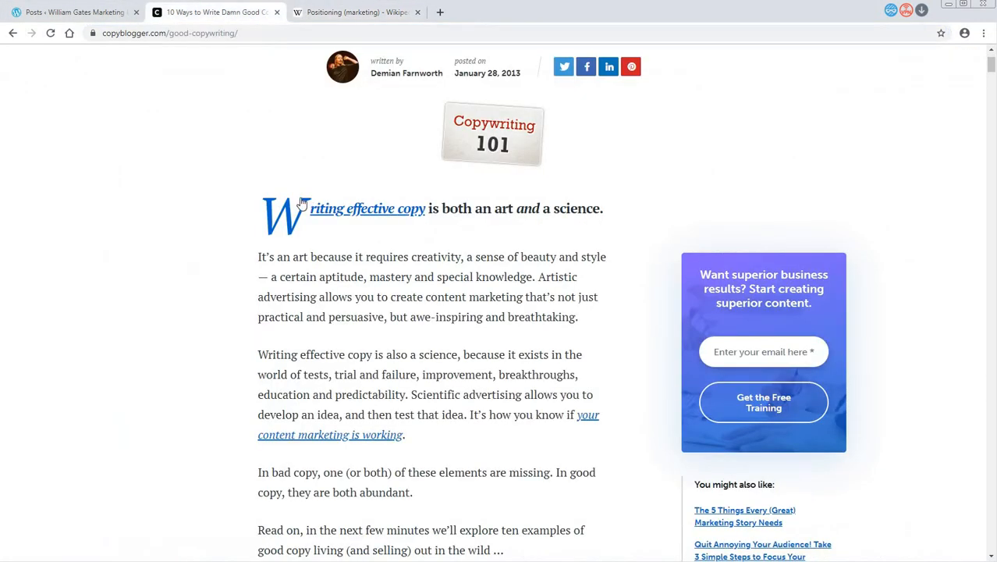
pyautogui.click(78, 12)
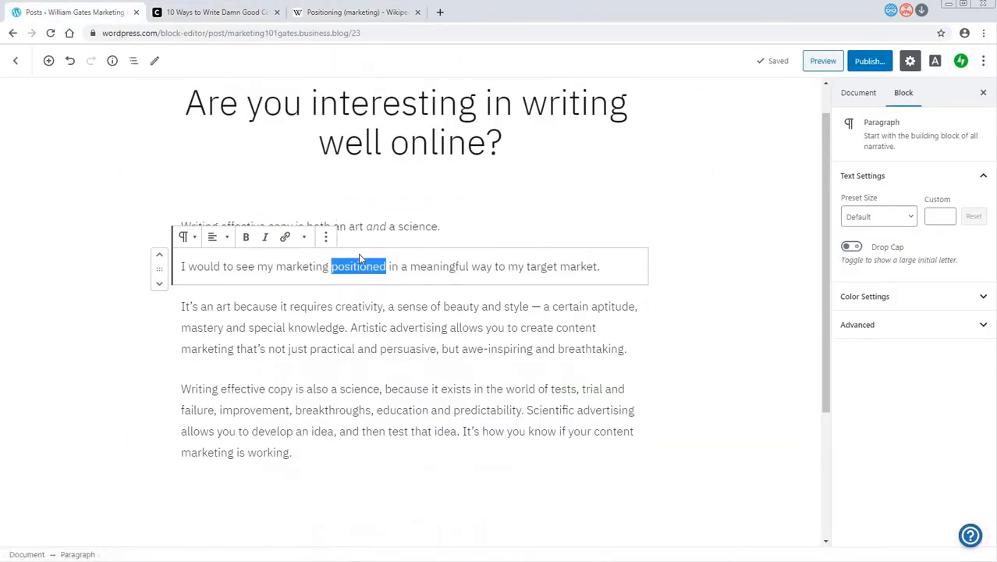
pyautogui.click(284, 238)
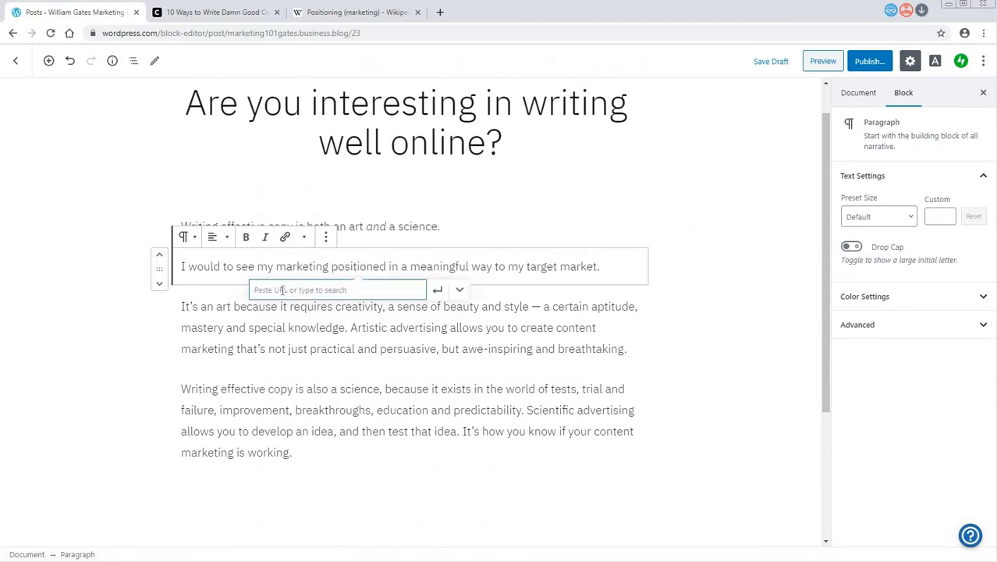
pyautogui.hotkey('ctrl', 'v')
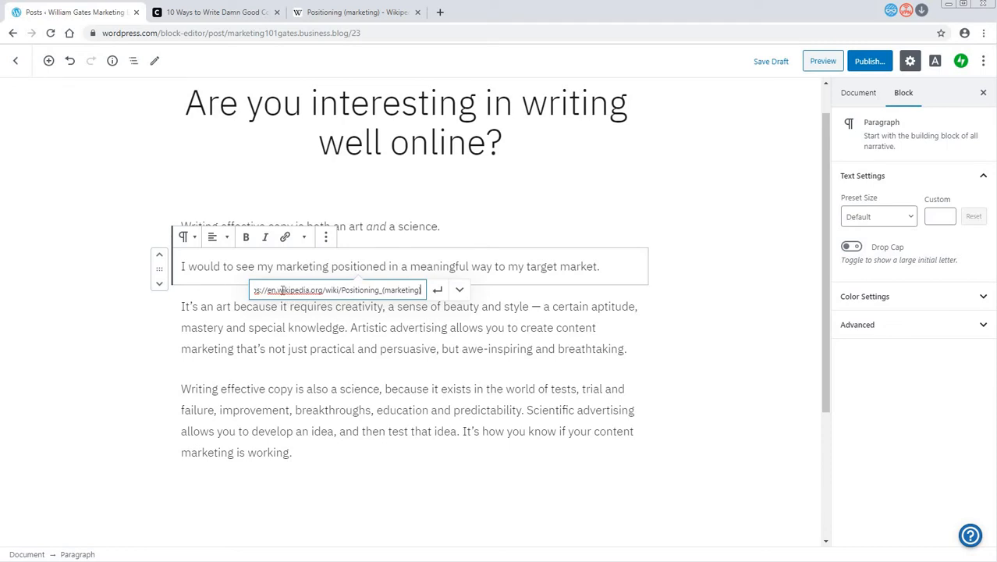
pyautogui.click(459, 291)
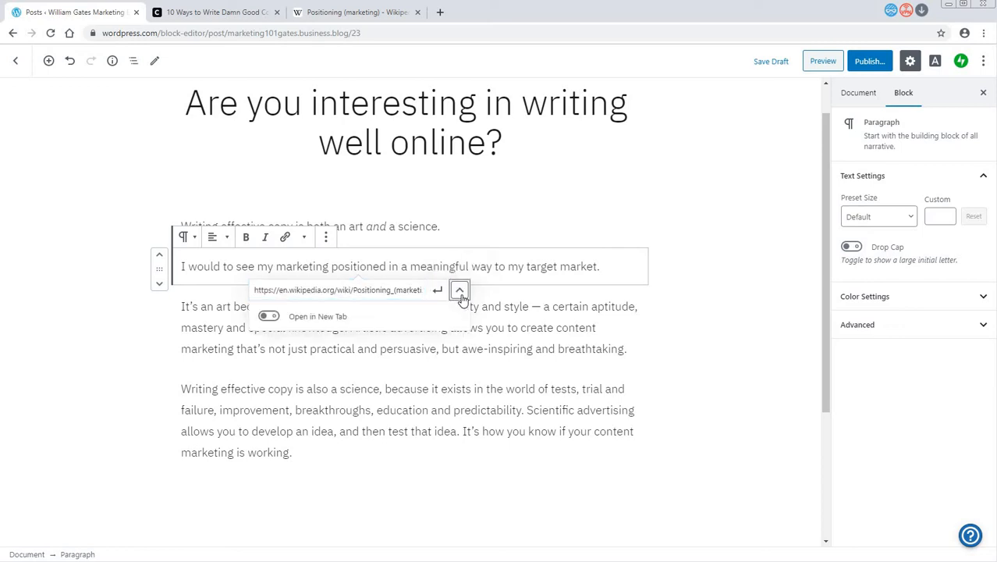
pyautogui.click(270, 316)
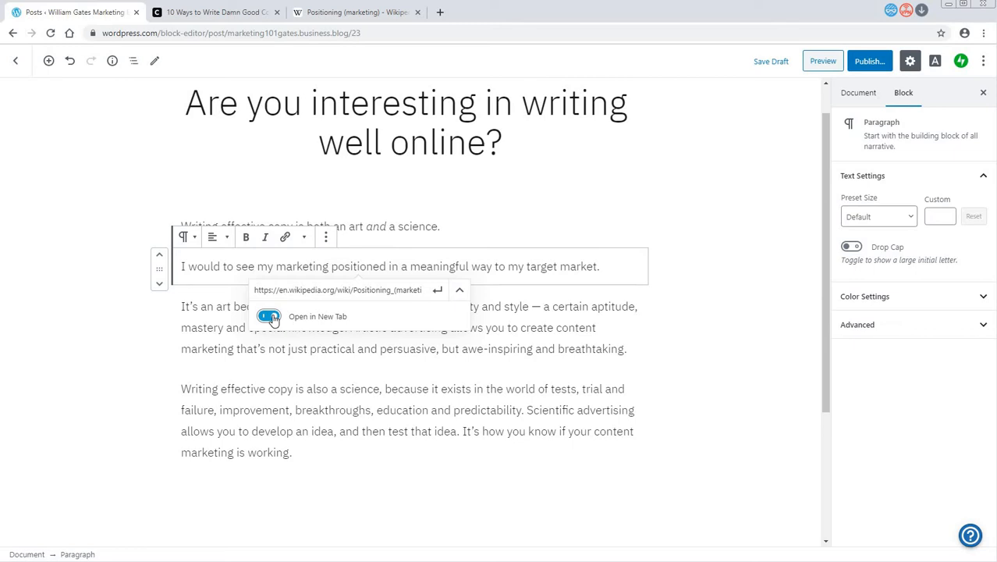
pyautogui.click(437, 292)
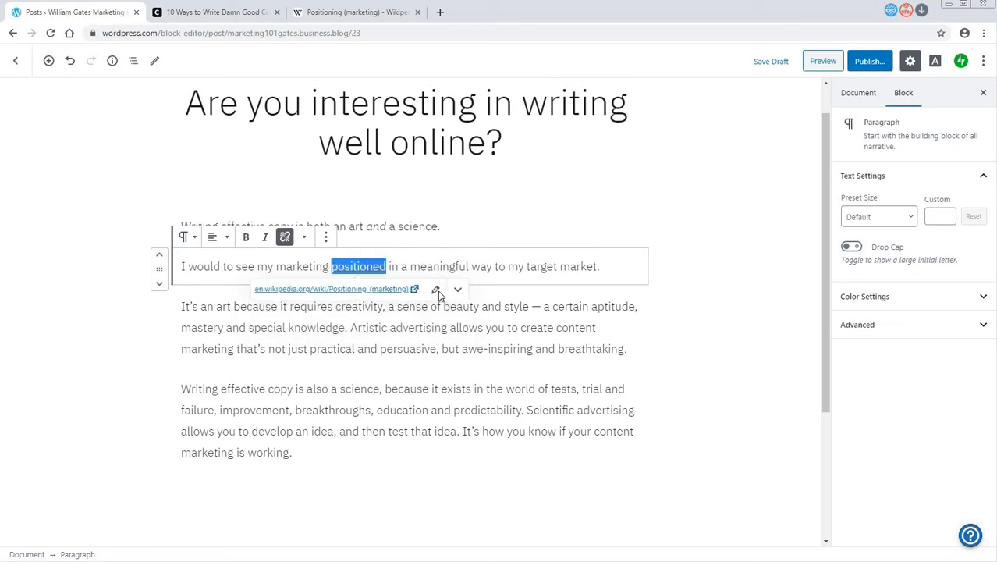
pyautogui.click(418, 314)
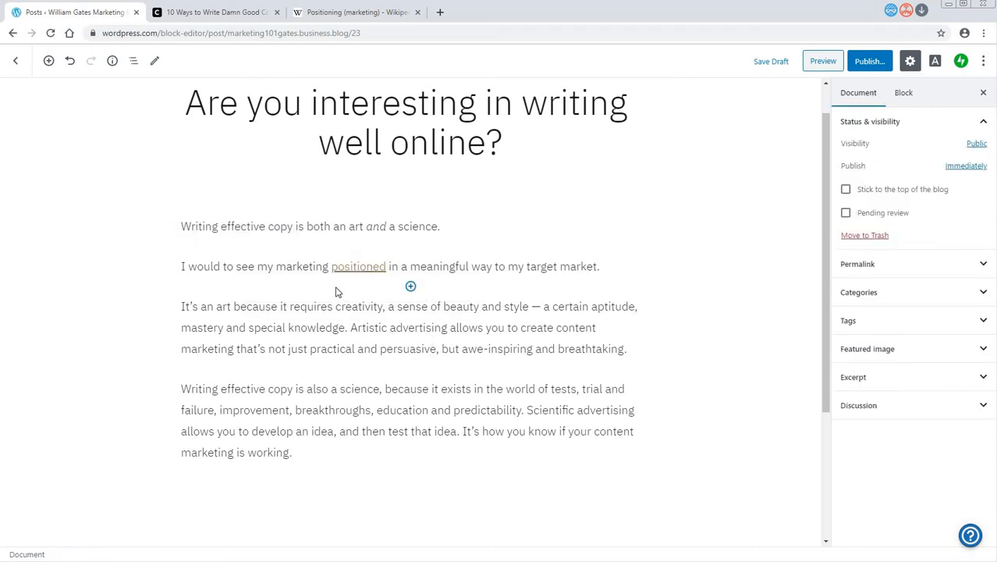
# - Test the link on "positioned" by opening its Wikipedia page, and close that page again
pyautogui.click(372, 270)
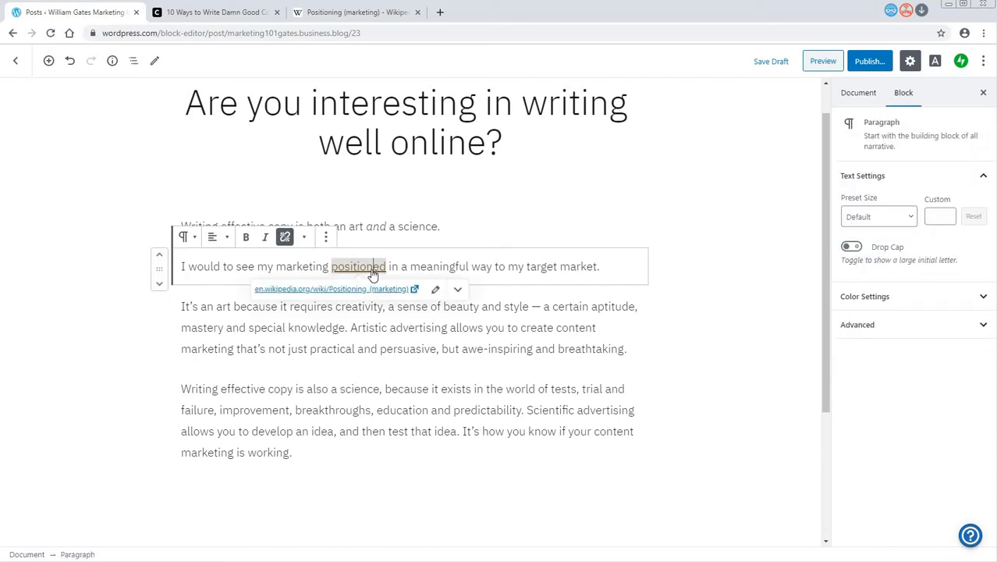
pyautogui.click(368, 290)
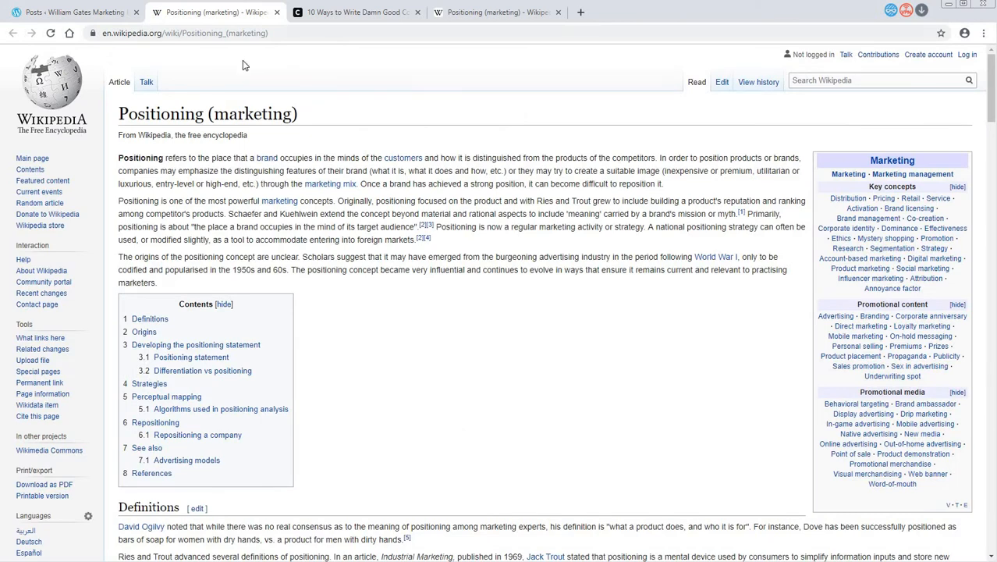
pyautogui.click(277, 13)
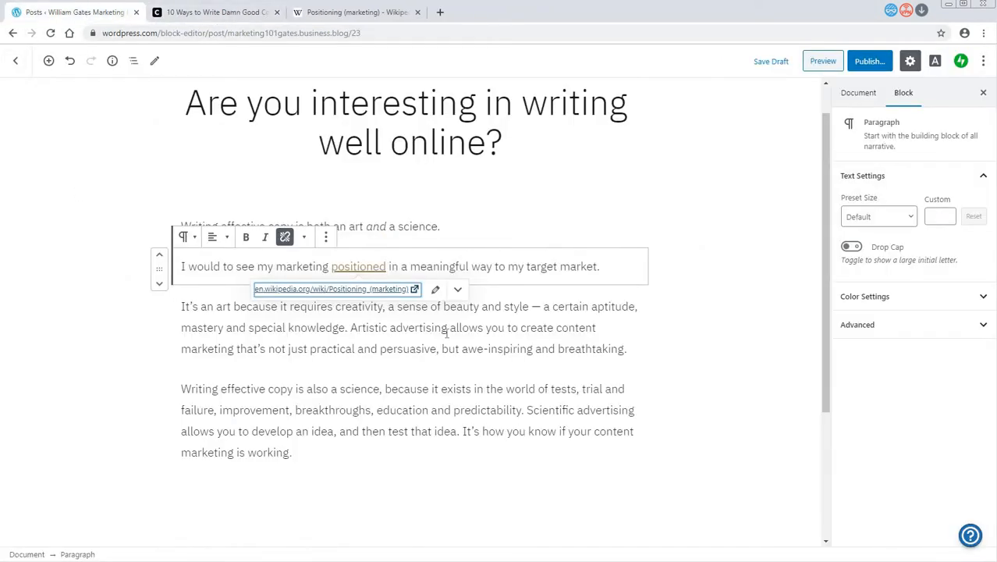
# - Insert an empty paragraph after the one beginning "It's an art because it requires creativity"
pyautogui.click(381, 348)
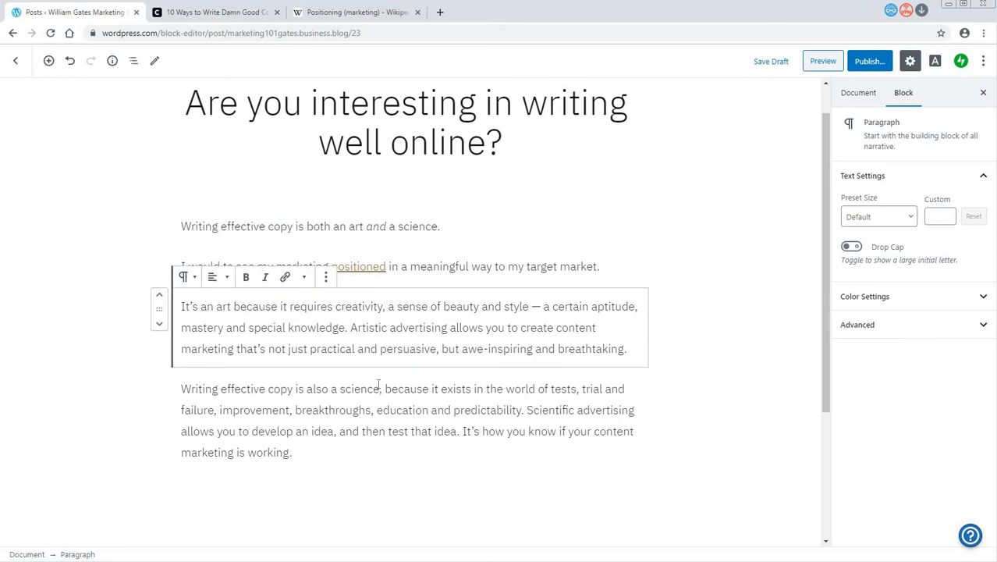
pyautogui.click(632, 350)
pyautogui.press('Return')
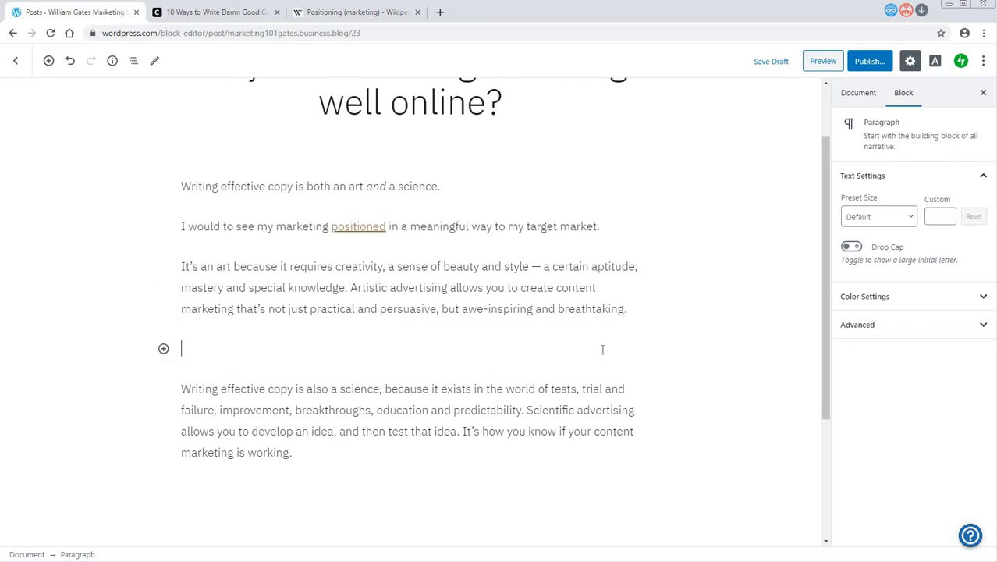
# - Search the web in a new browser tab for "youtube writing marketing copy" and show only the video results
pyautogui.click(441, 14)
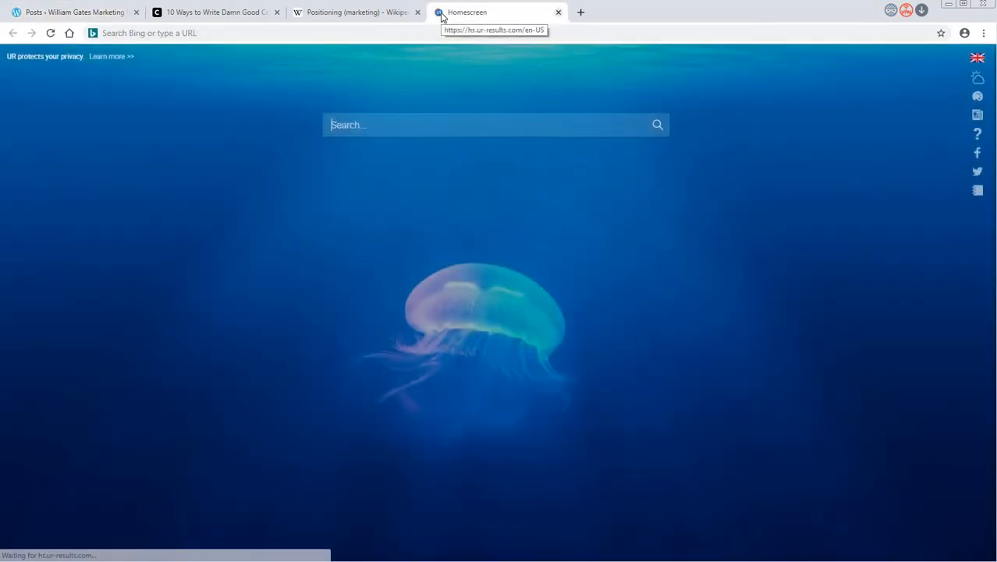
pyautogui.click(211, 36)
pyautogui.write('y')
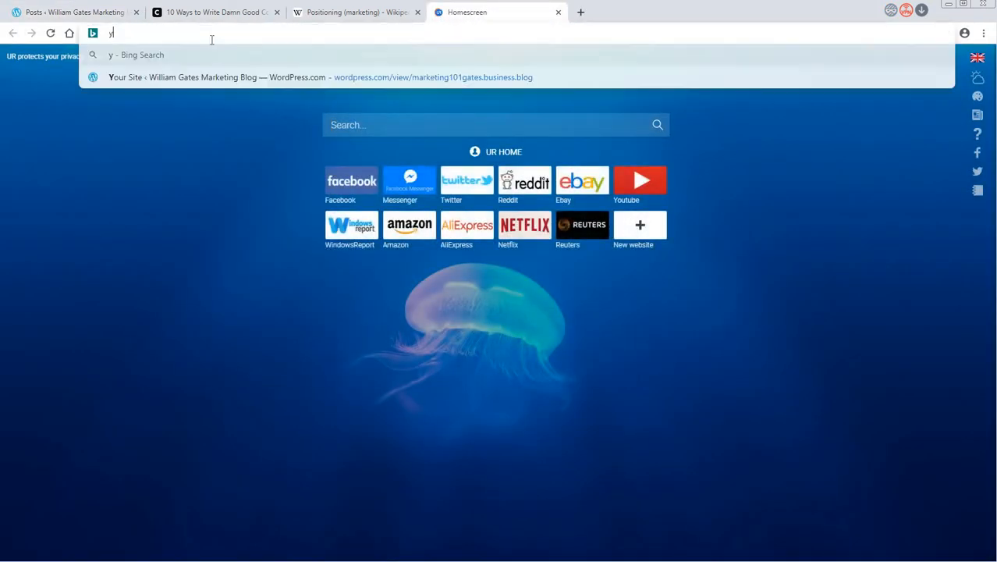
pyautogui.write('outube wri')
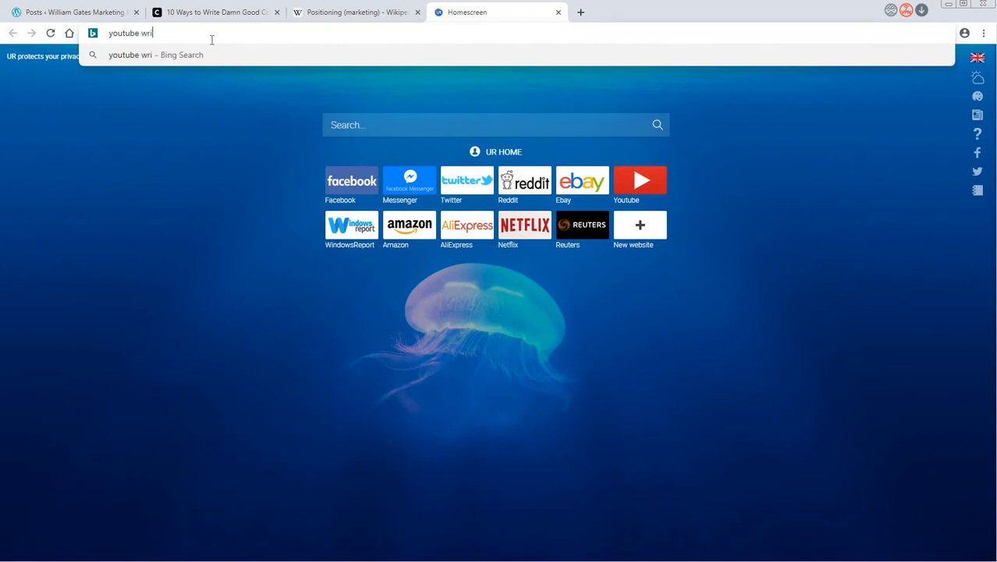
pyautogui.write('ting marketing copy')
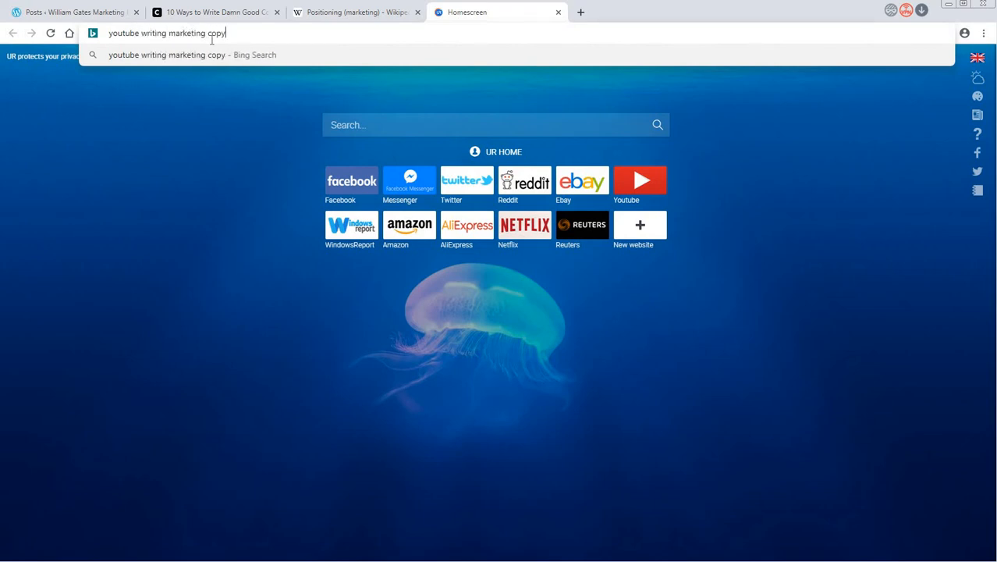
pyautogui.press('Return')
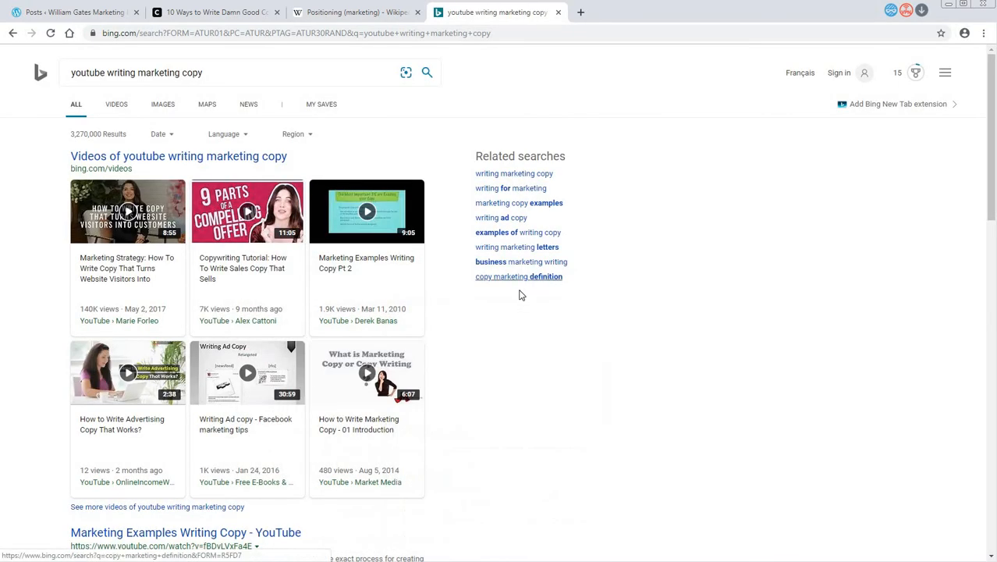
pyautogui.click(121, 108)
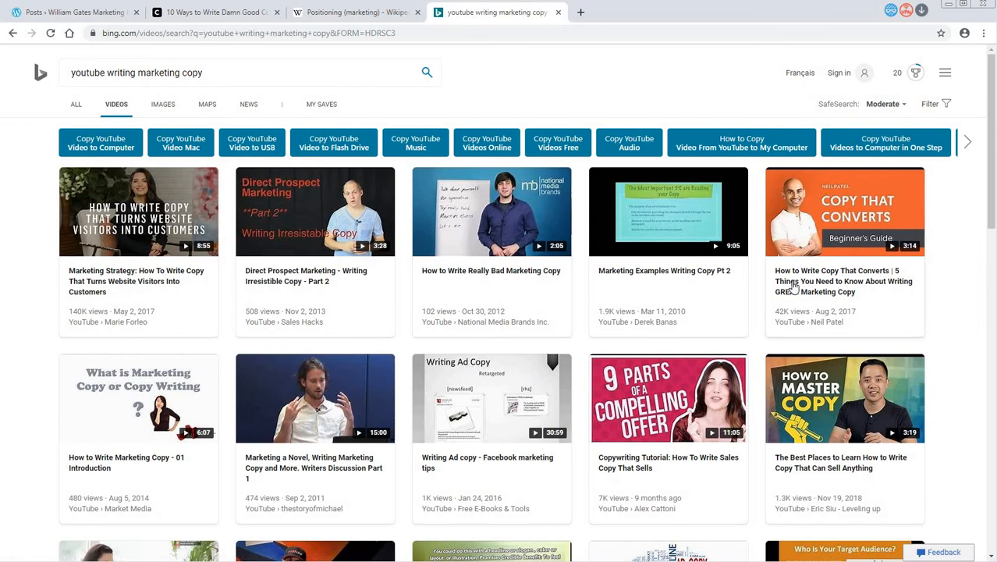
# - Open the video "How to Write Copy That Converts", copy its share link, and pause playback
pyautogui.click(814, 293)
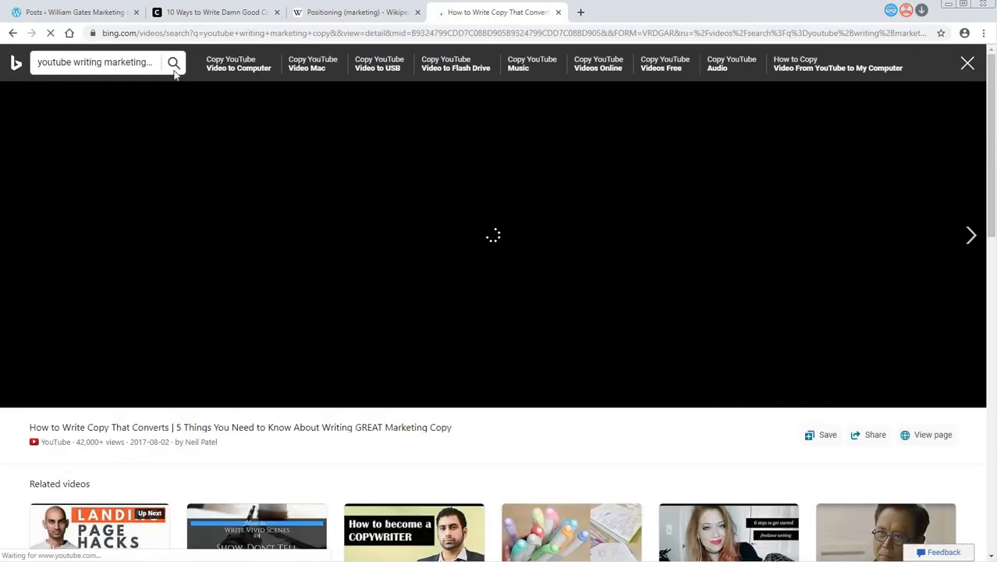
pyautogui.click(870, 439)
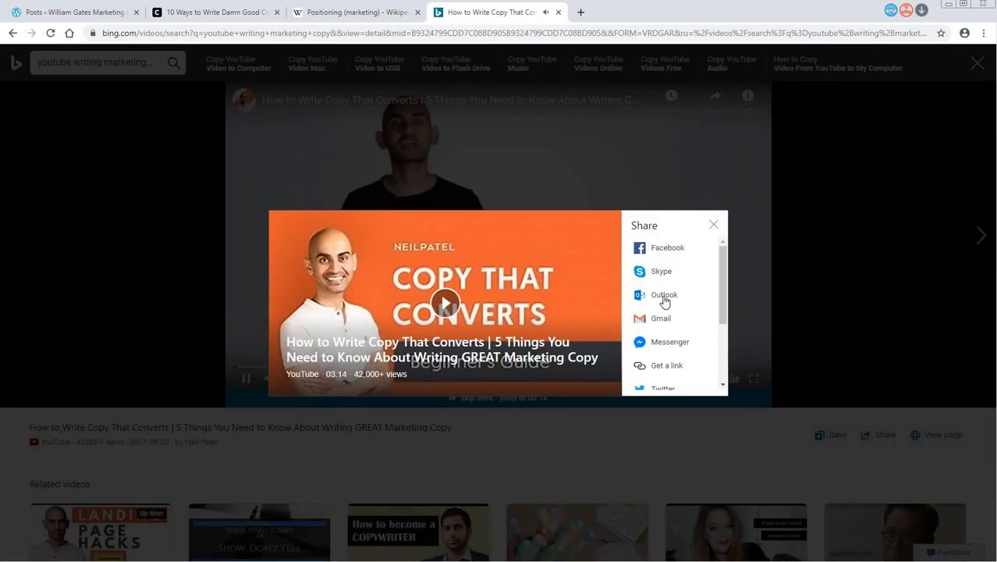
pyautogui.click(669, 367)
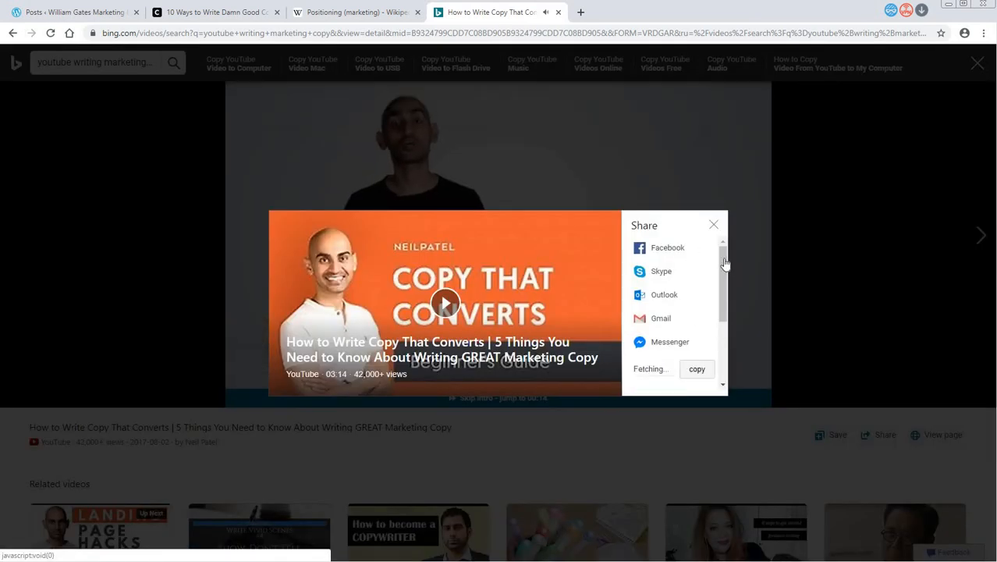
pyautogui.click(699, 370)
pyautogui.click(715, 226)
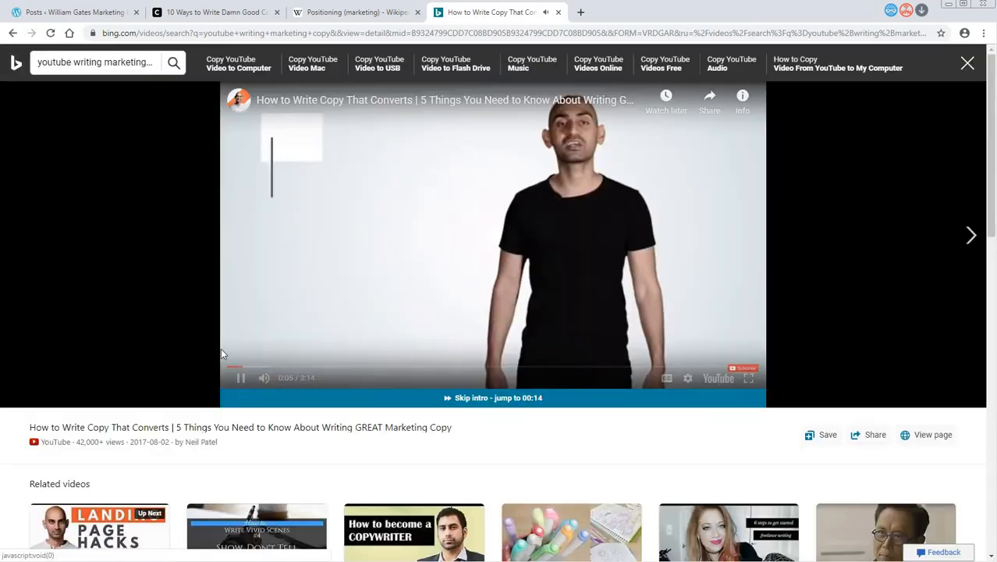
pyautogui.click(241, 378)
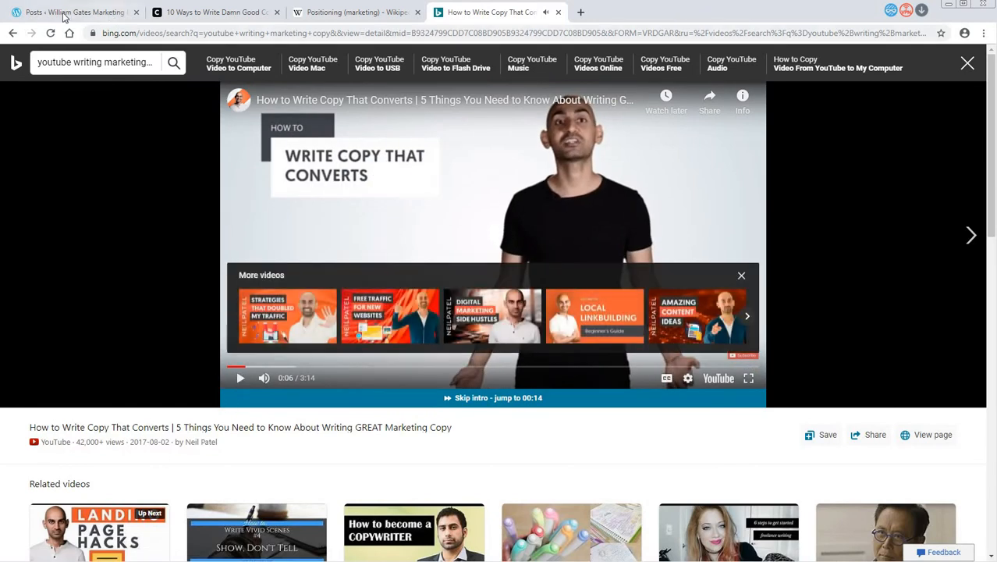
# - Return to the post and insert another empty paragraph directly after the one ending in "awe-inspiring and breathtaking."
pyautogui.click(194, 17)
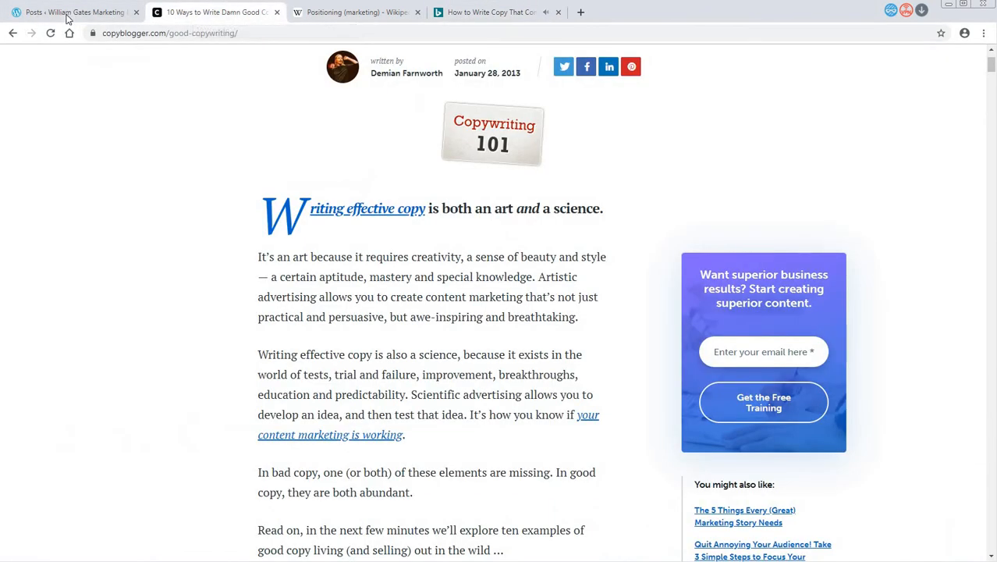
pyautogui.click(74, 12)
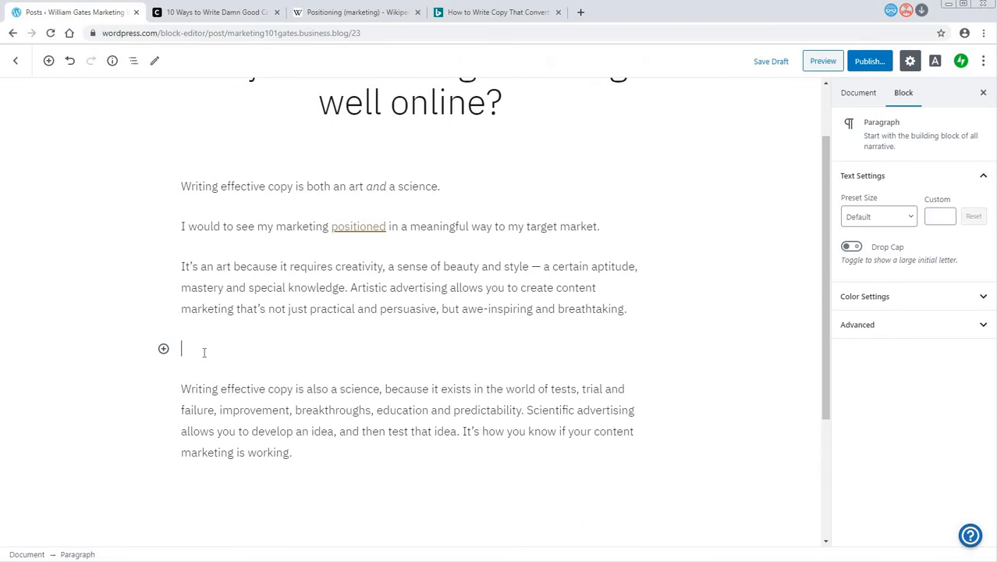
pyautogui.click(634, 310)
pyautogui.press('Return')
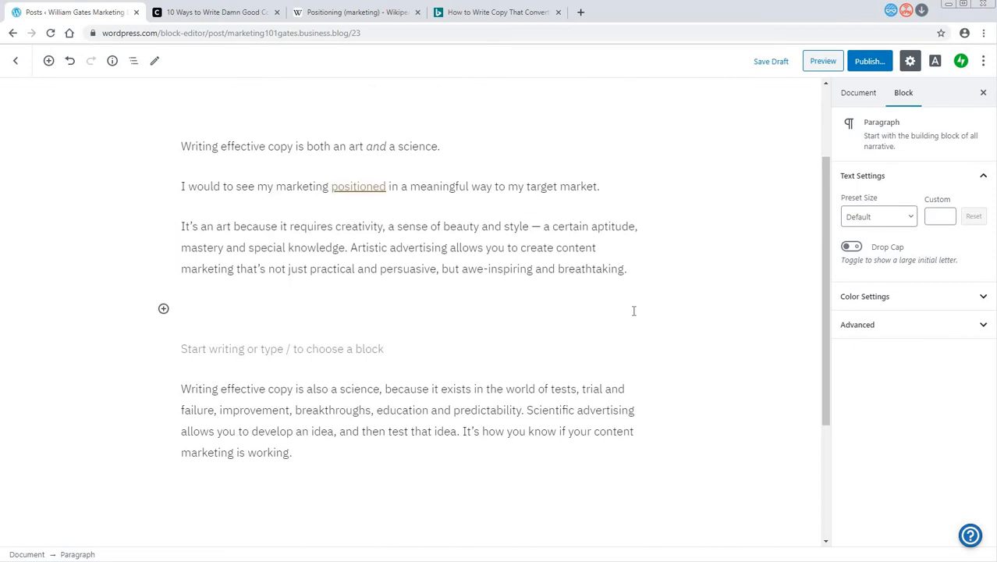
pyautogui.hotkey('ctrl', 'v')
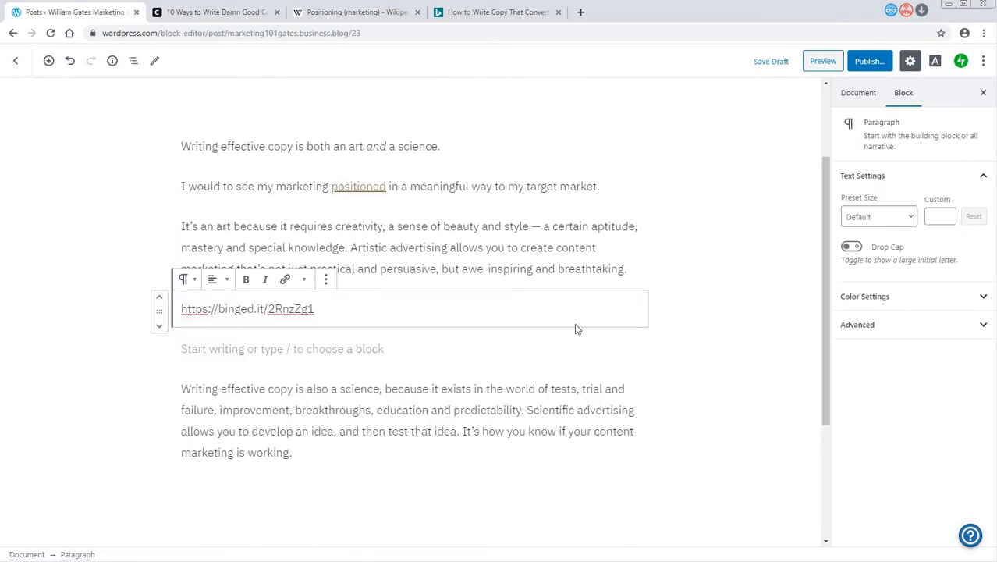
pyautogui.click(867, 67)
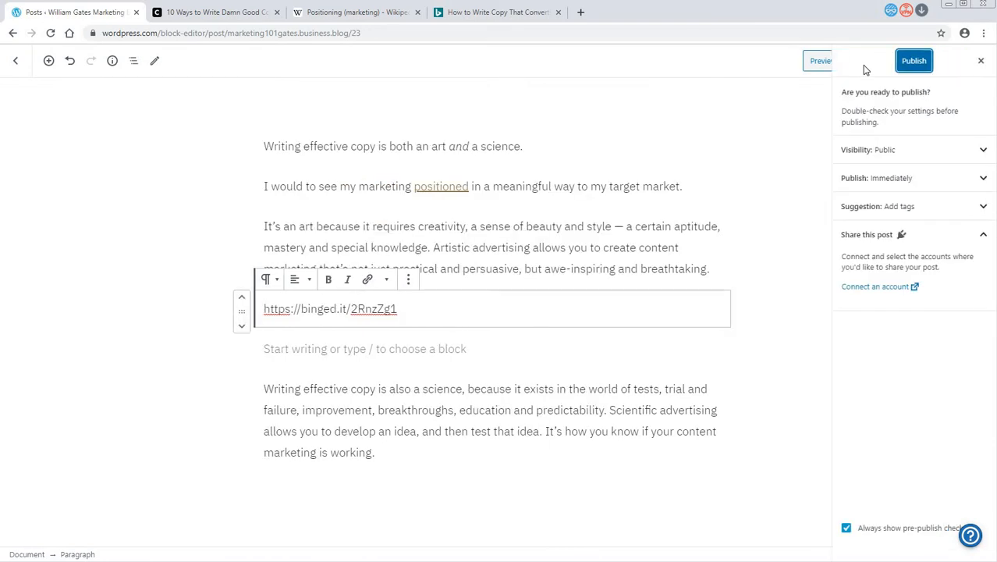
pyautogui.click(908, 63)
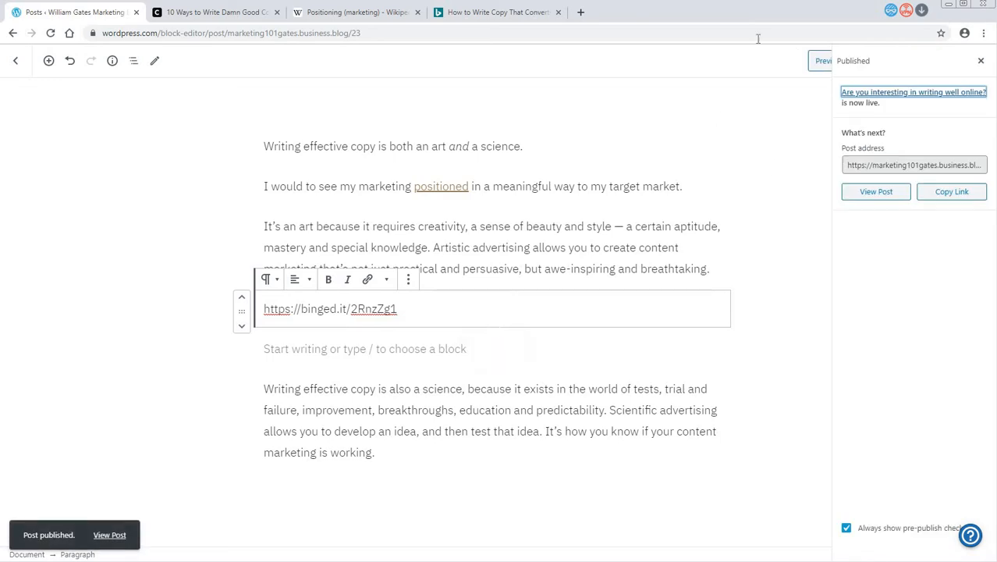
# - Open the video "How to Write Copy That Converts" on YouTube, copy its page address, and pause playback
pyautogui.click(492, 19)
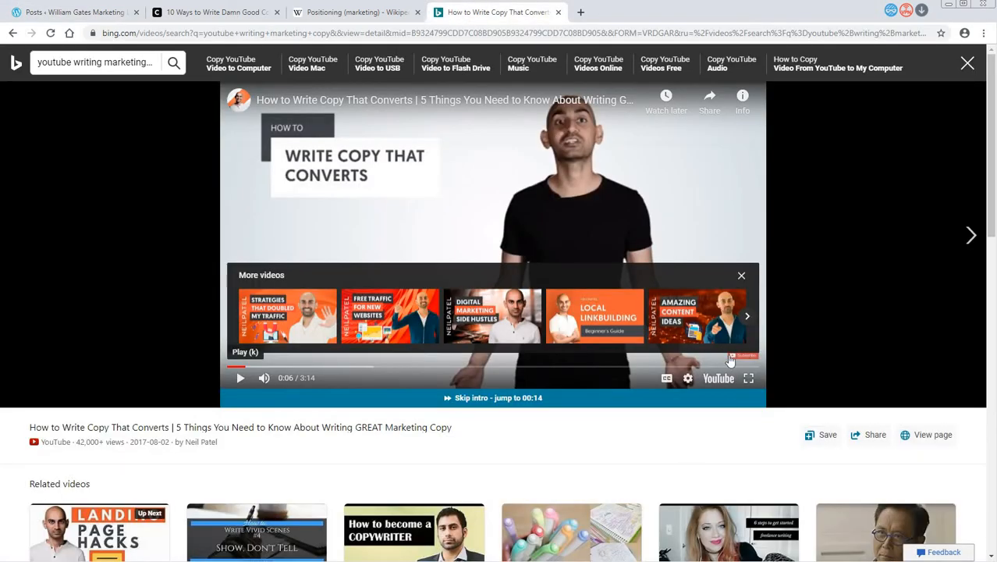
pyautogui.click(722, 380)
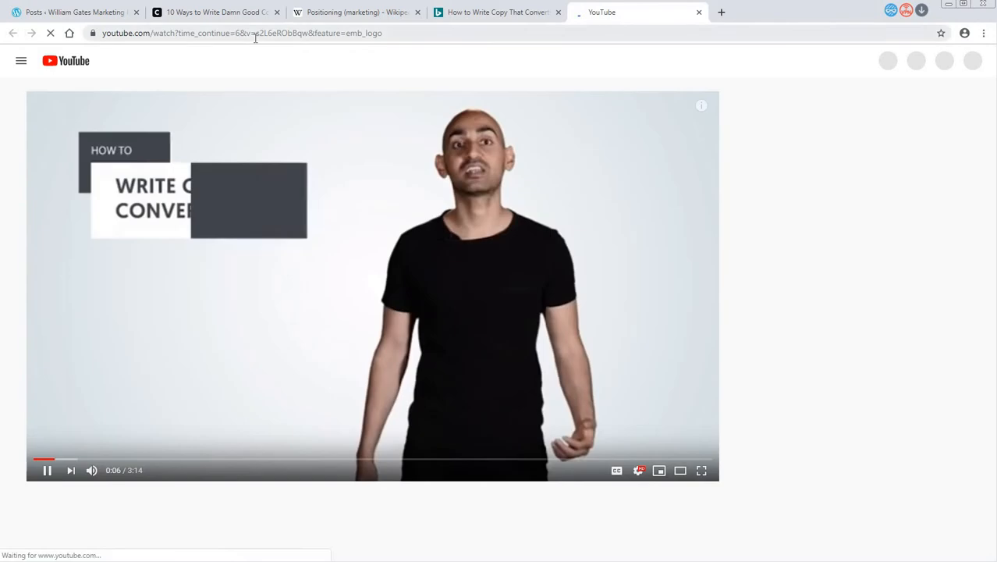
pyautogui.click(255, 35)
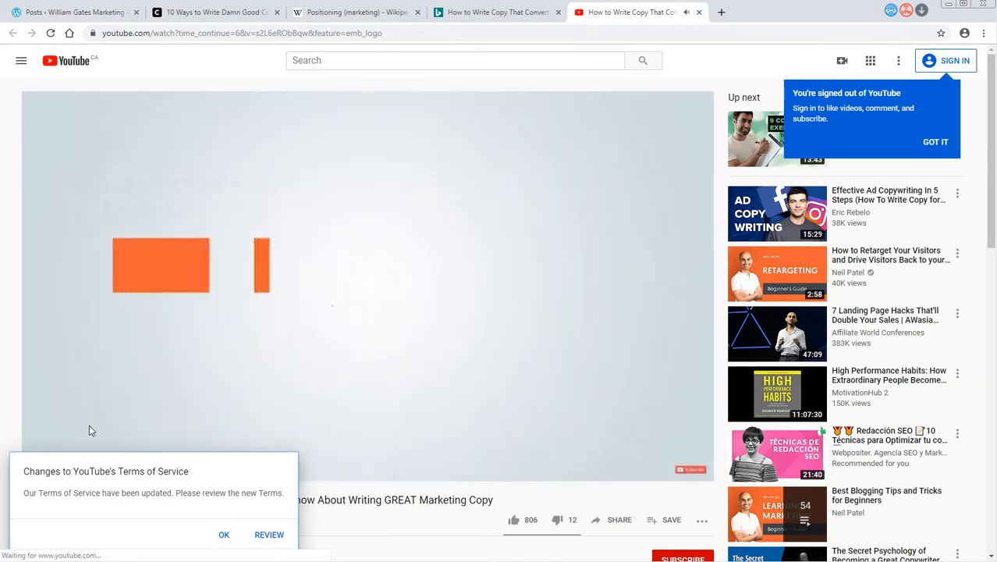
pyautogui.click(223, 537)
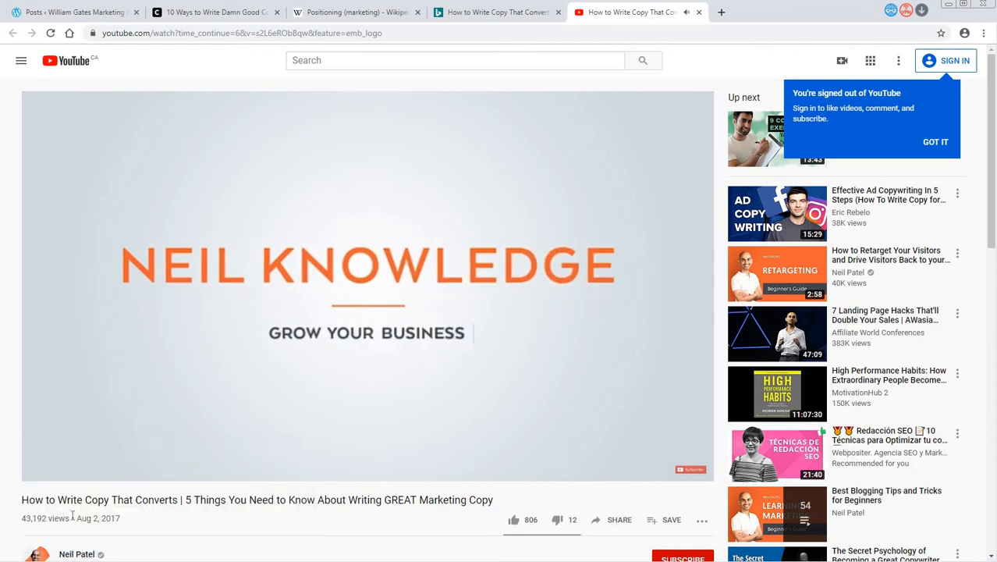
pyautogui.scroll(-2, 149, 484)
pyautogui.click(42, 291)
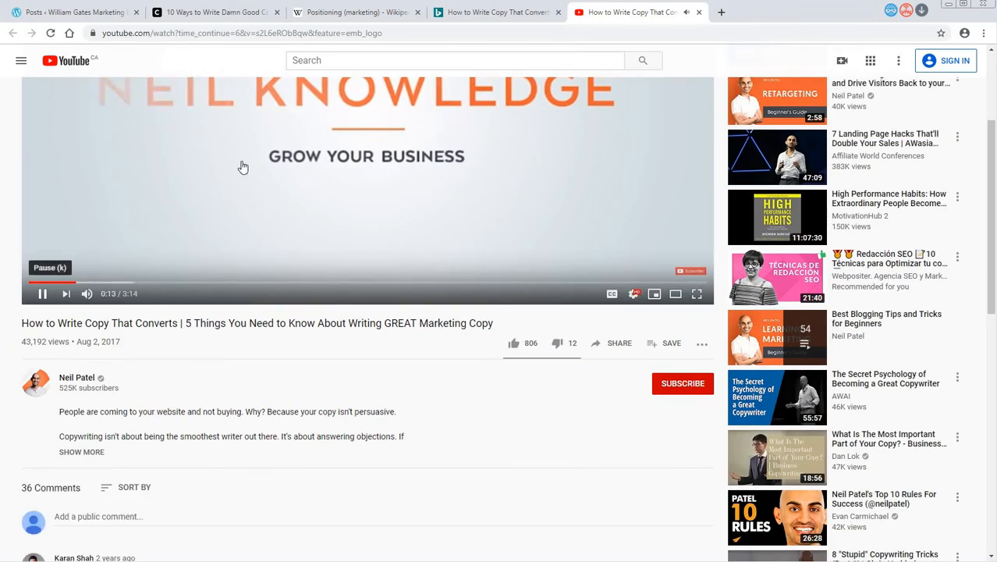
# - Return to the post, replace the binged.it link with the copied YouTube address to embed the video, and update the post
pyautogui.click(111, 15)
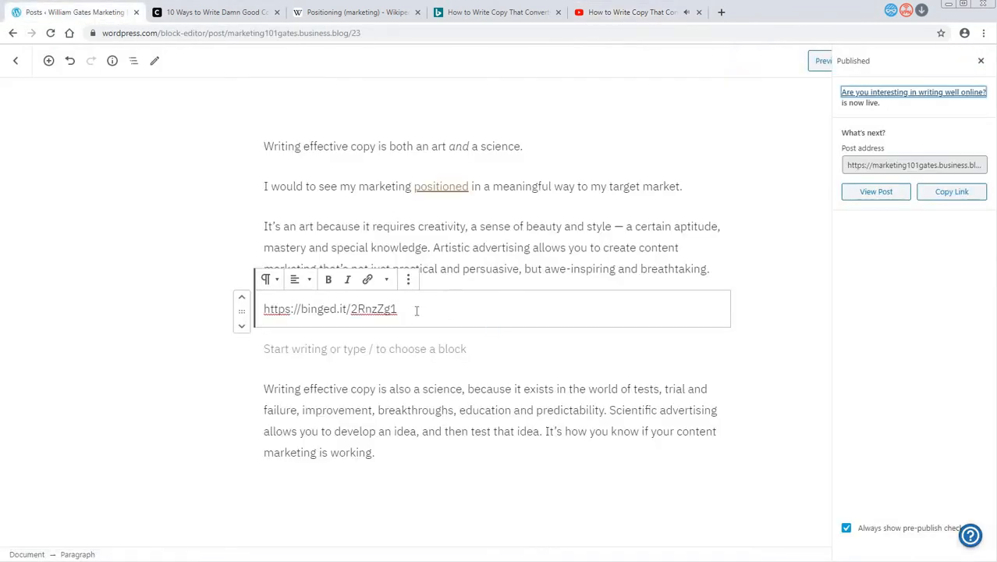
pyautogui.moveTo(416, 310); pyautogui.dragTo(244, 313)
pyautogui.hotkey('ctrl', 'v')
pyautogui.click(310, 316)
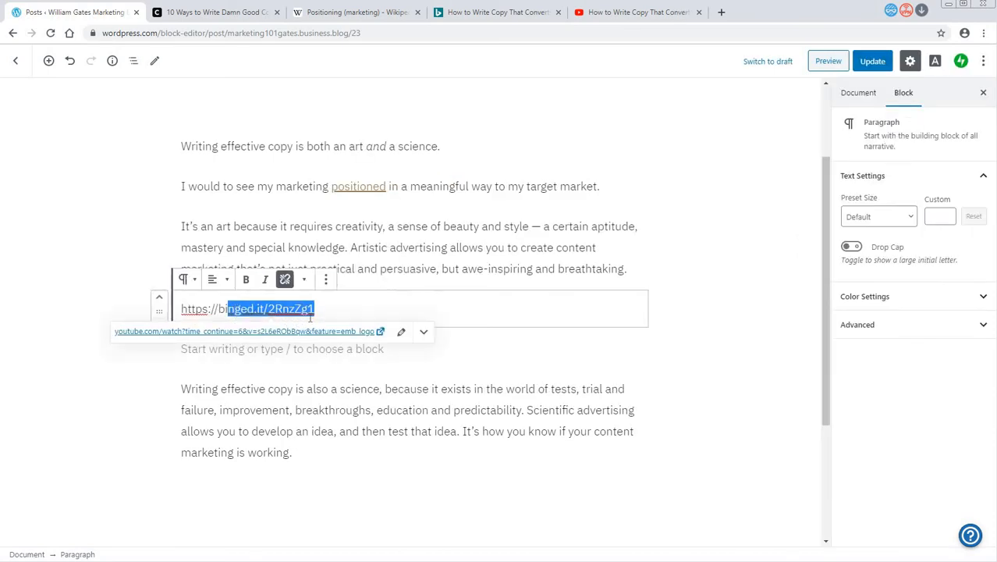
pyautogui.moveTo(318, 309); pyautogui.dragTo(181, 309)
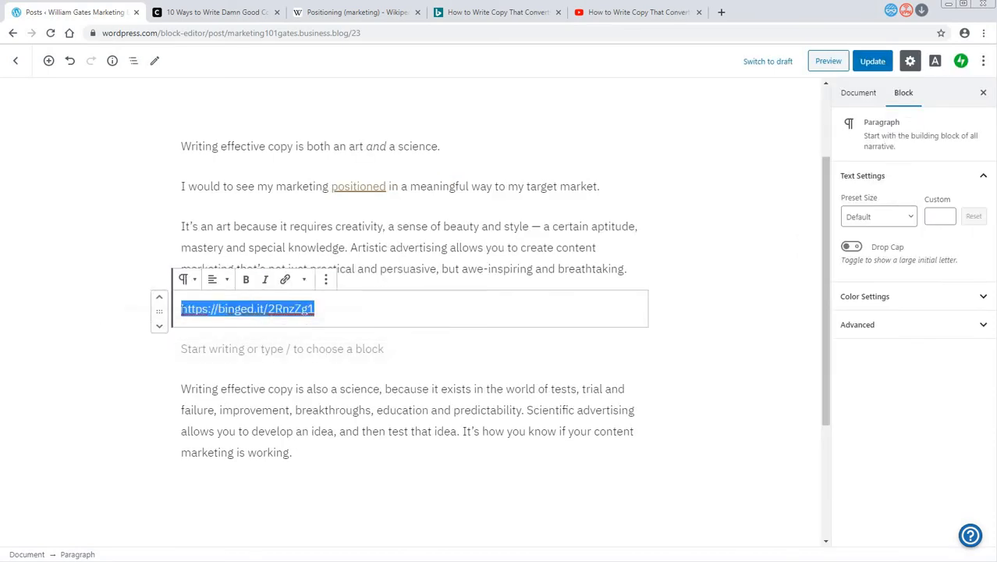
pyautogui.hotkey('ctrl', 'x')
pyautogui.hotkey('ctrl', 'v')
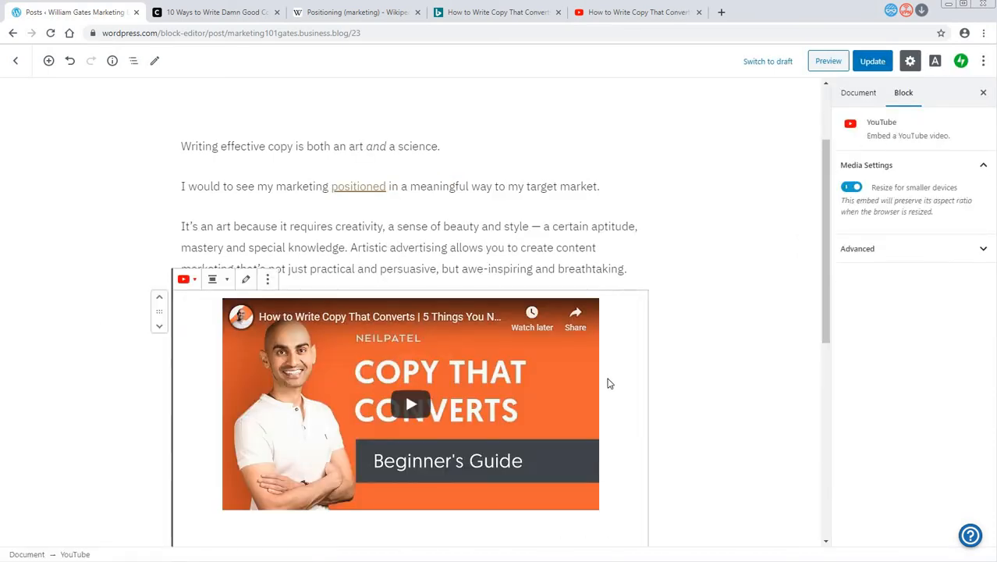
pyautogui.click(873, 65)
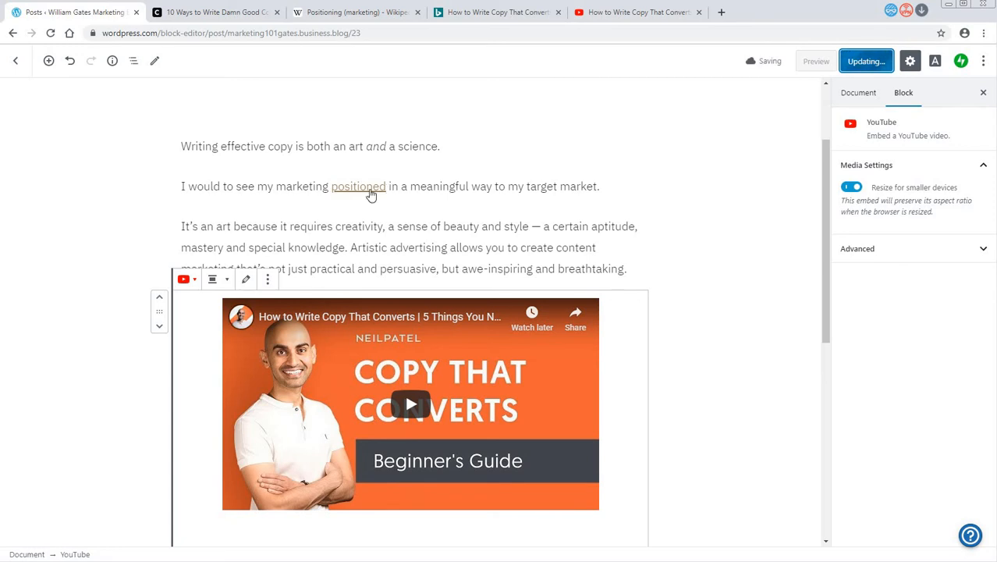
# - Add an empty paragraph at the end of the post, after the one ending in "marketing is working."
pyautogui.scroll(-2, 251, 379)
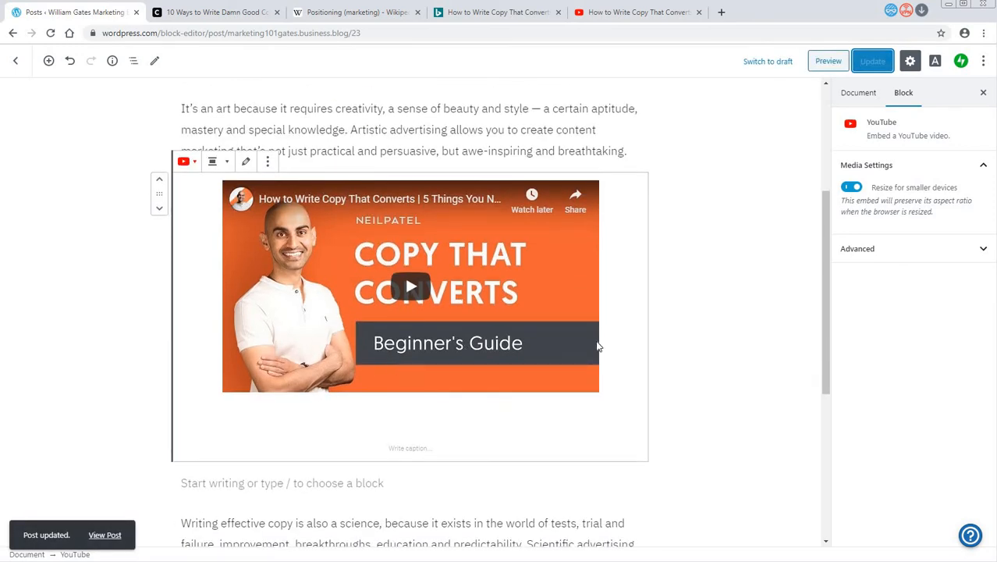
pyautogui.scroll(-3, 598, 345)
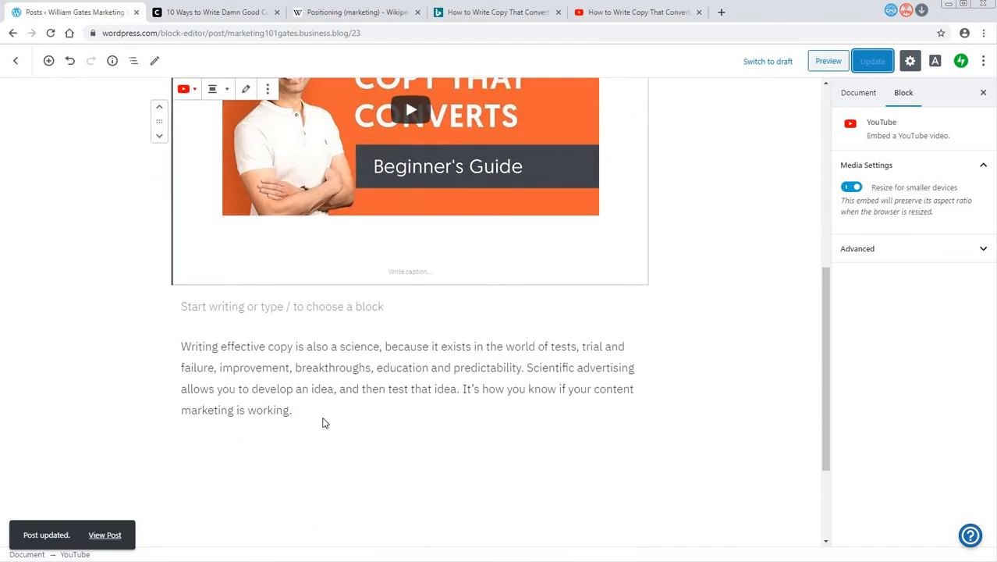
pyautogui.click(325, 422)
pyautogui.press('Return')
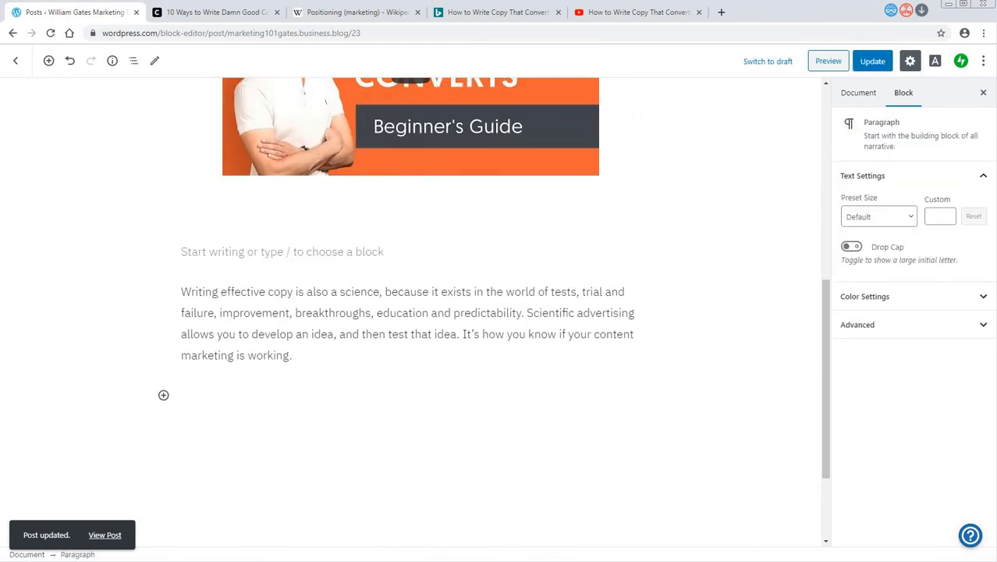
# - Search the web for "free images" in a new browser tab
pyautogui.click(722, 16)
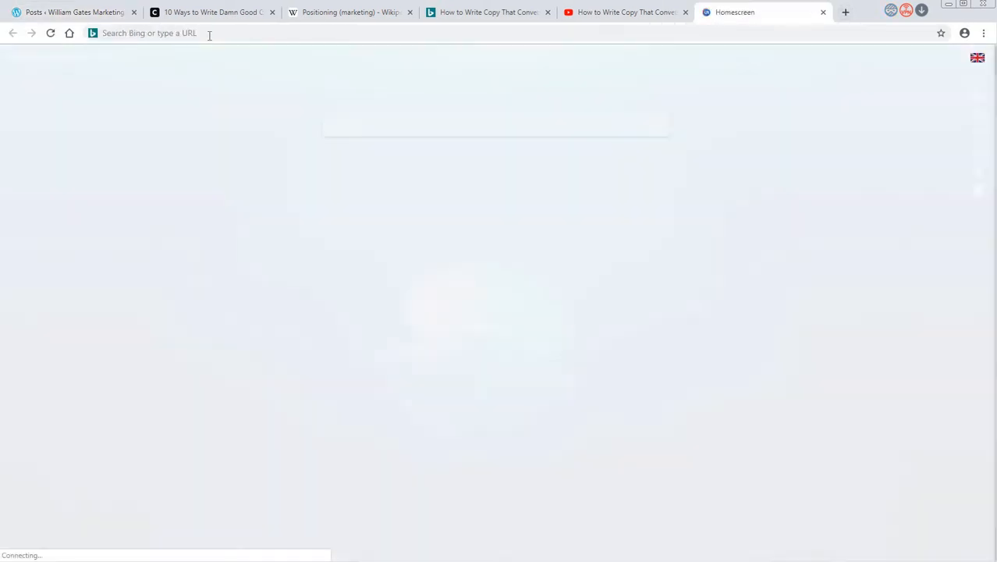
pyautogui.write('fr')
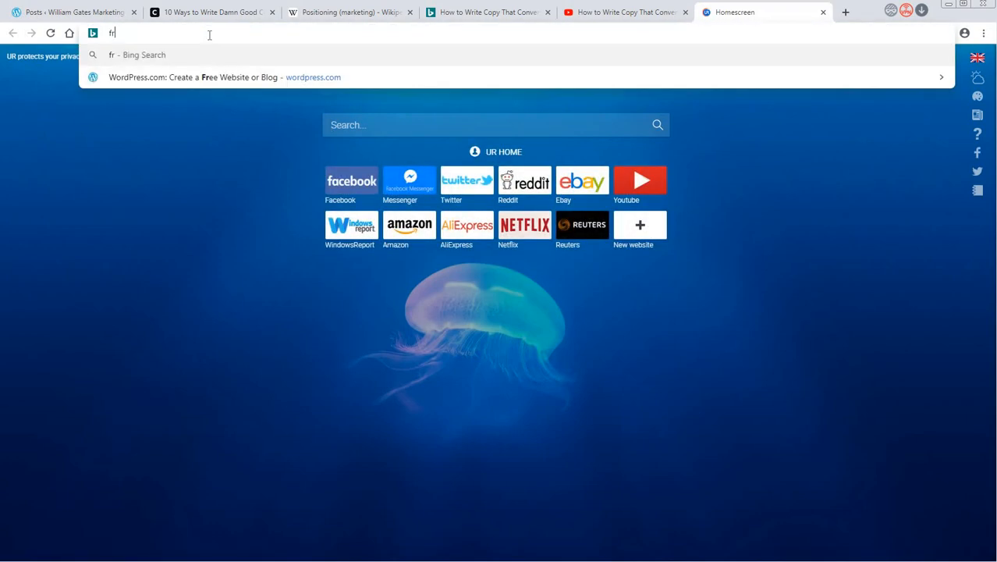
pyautogui.write('ee images')
pyautogui.press('Return')
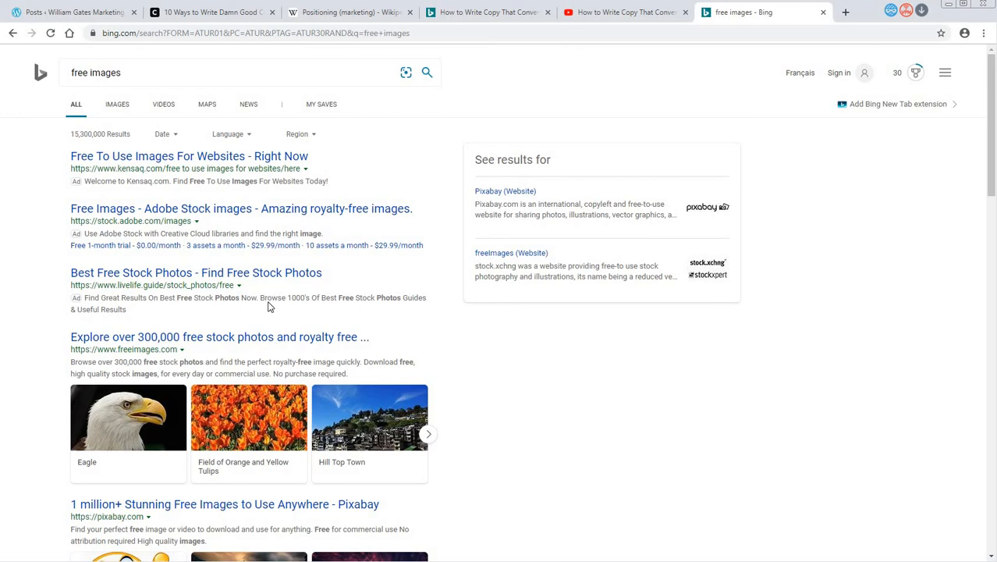
# - Look through the free image search results and open the "Free stock photos" site of Pexels
pyautogui.scroll(-3, 267, 306)
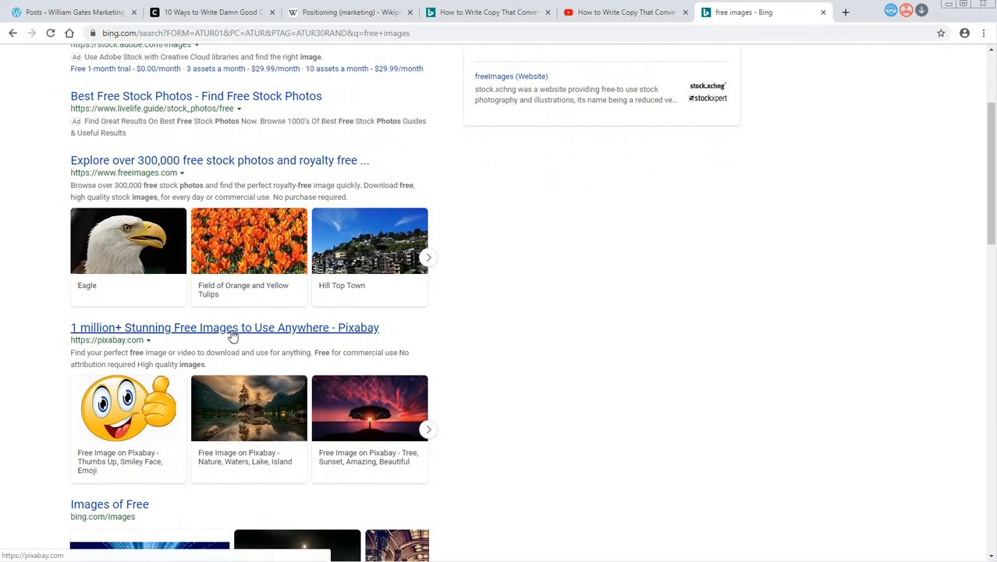
pyautogui.scroll(-6, 234, 334)
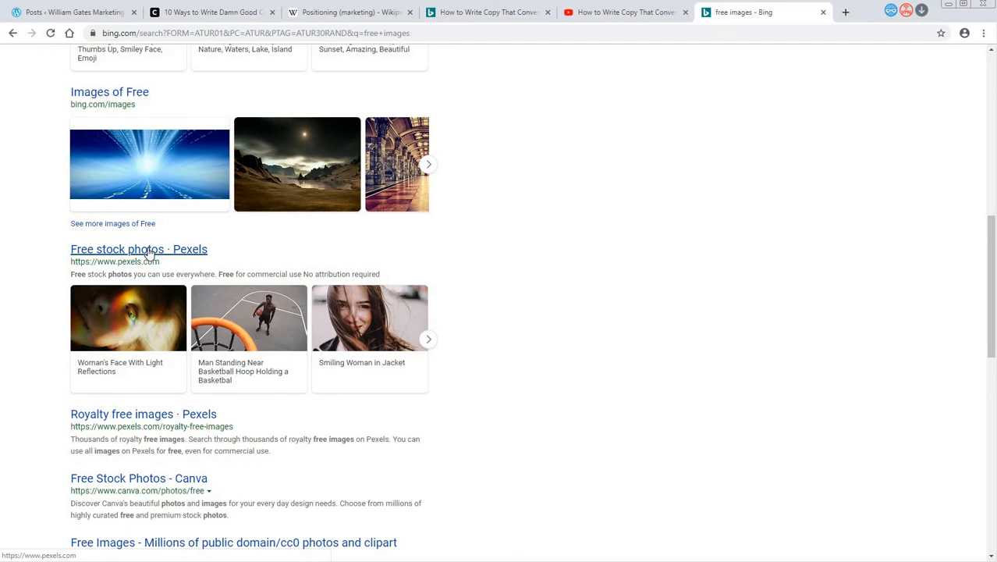
pyautogui.scroll(-1, 201, 445)
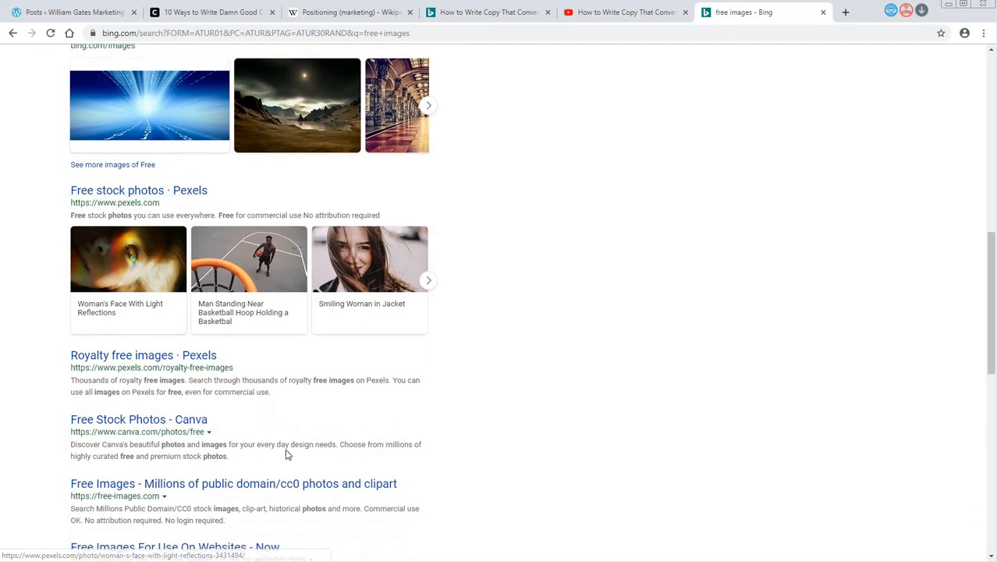
pyautogui.scroll(-2, 286, 446)
pyautogui.scroll(5, 285, 446)
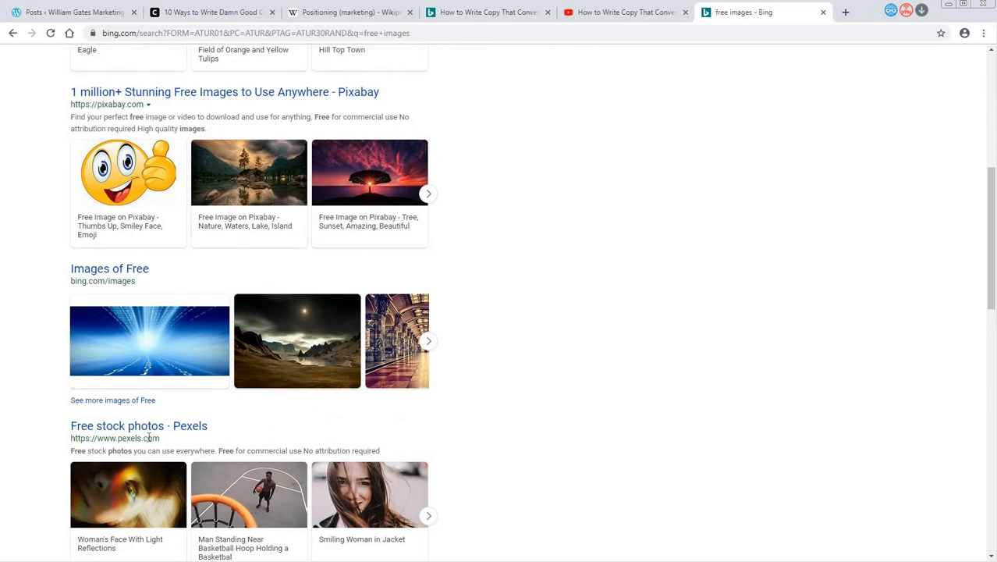
pyautogui.click(150, 434)
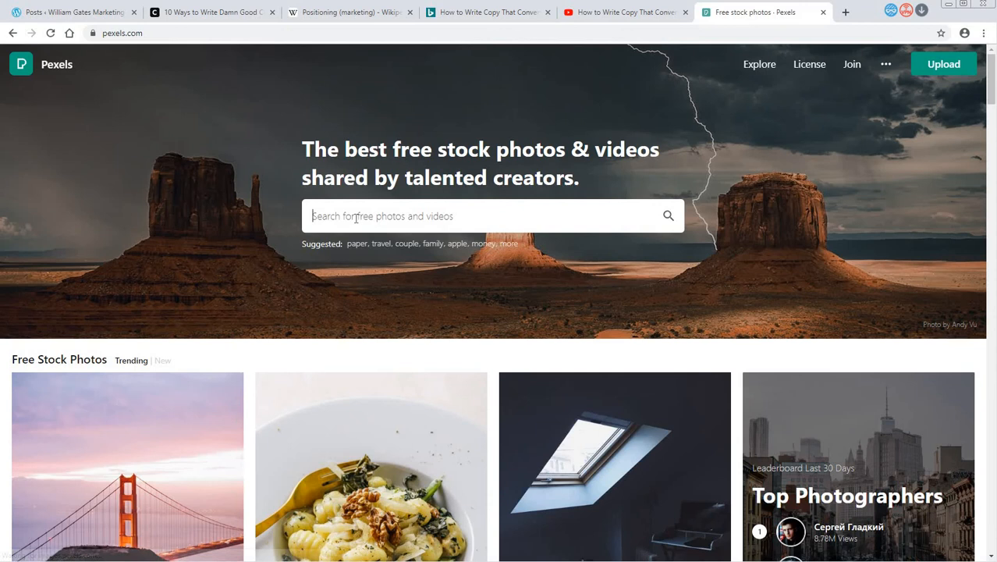
# - Search Pexels for "writing copy" photos
pyautogui.click(356, 218)
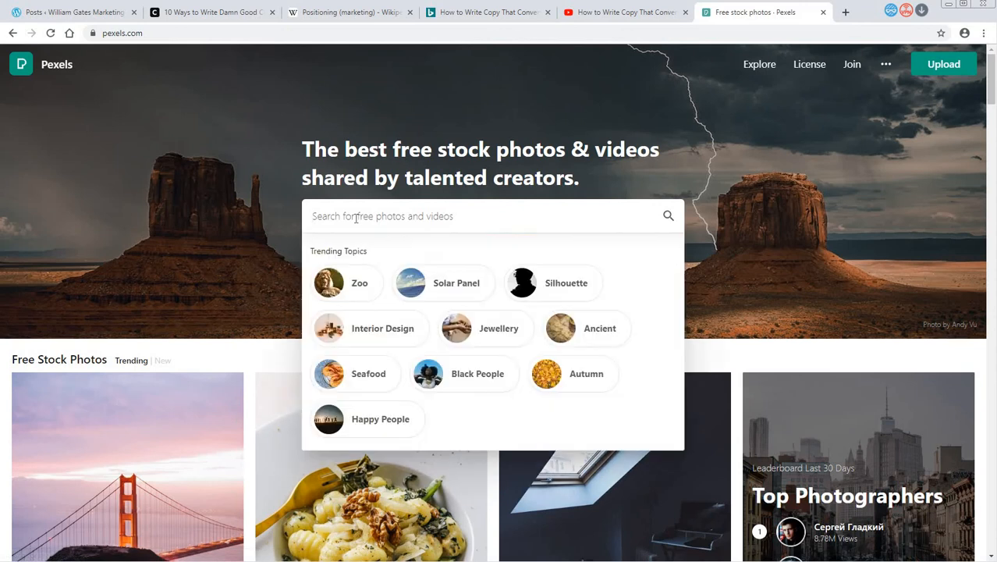
pyautogui.write('writing c')
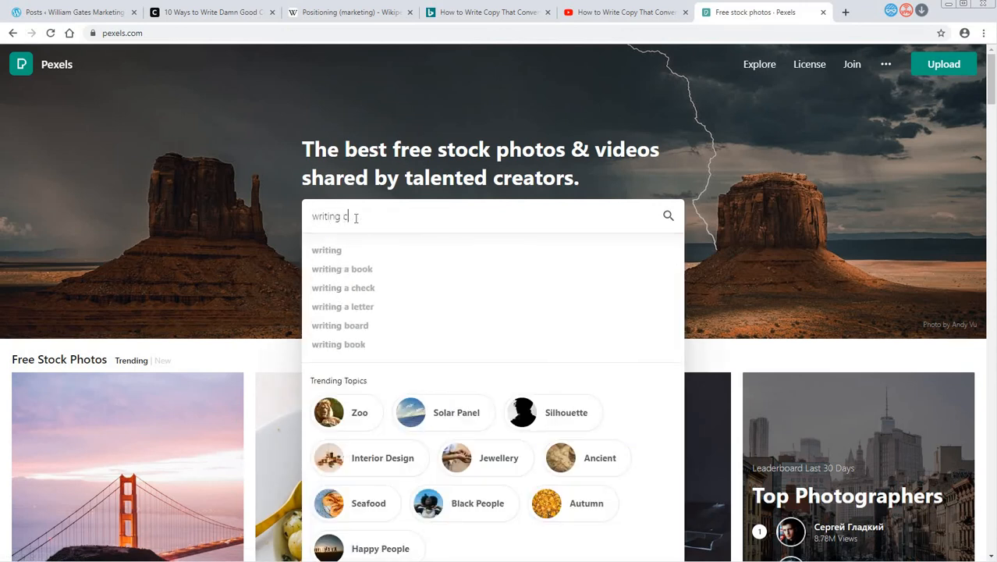
pyautogui.write('opy')
pyautogui.press('Return')
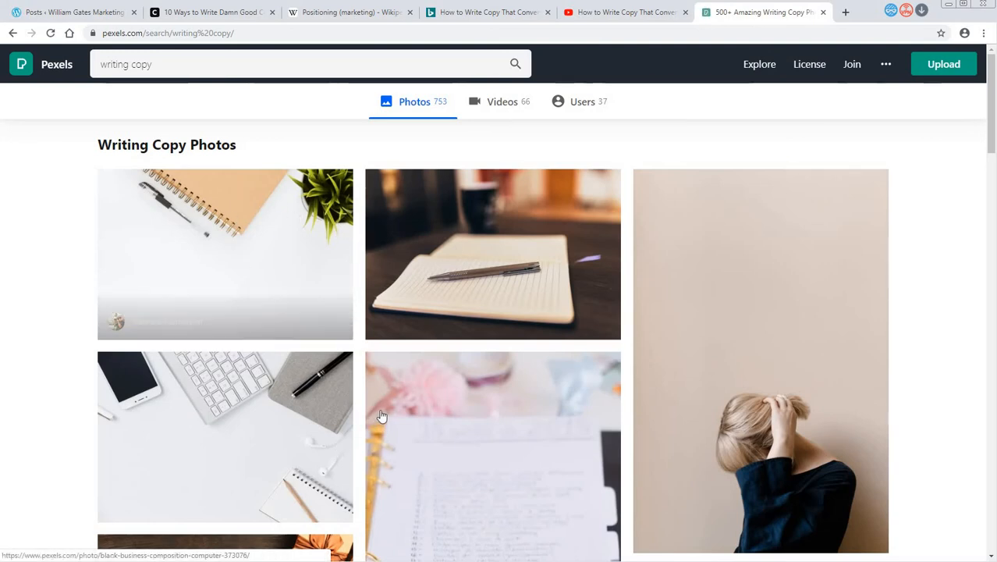
# - Open the photo of a laptop, coffee cup and writing hand, download it for free, and dismiss the Adobe Stock offer
pyautogui.scroll(-2, 381, 416)
pyautogui.scroll(-3, 744, 386)
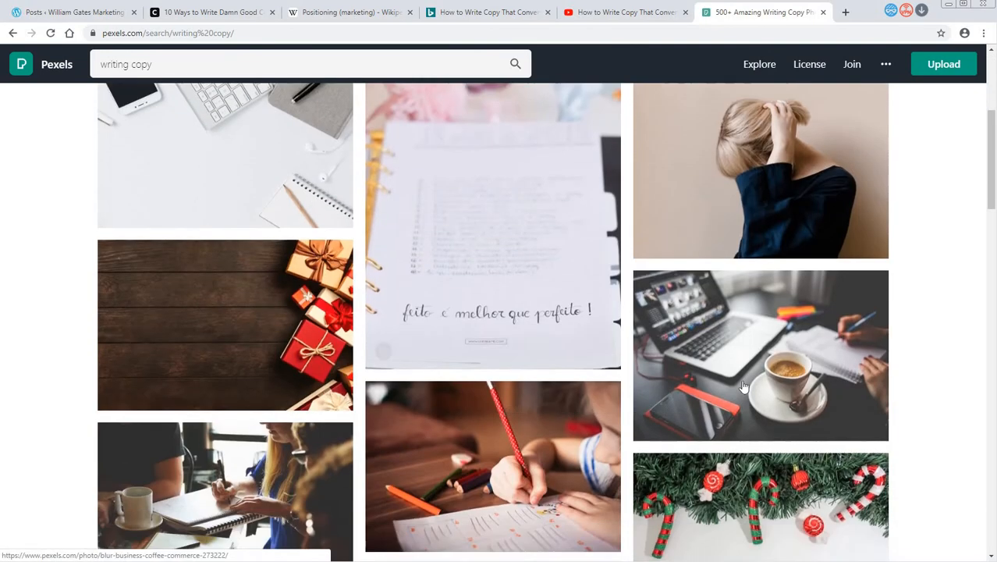
pyautogui.click(743, 385)
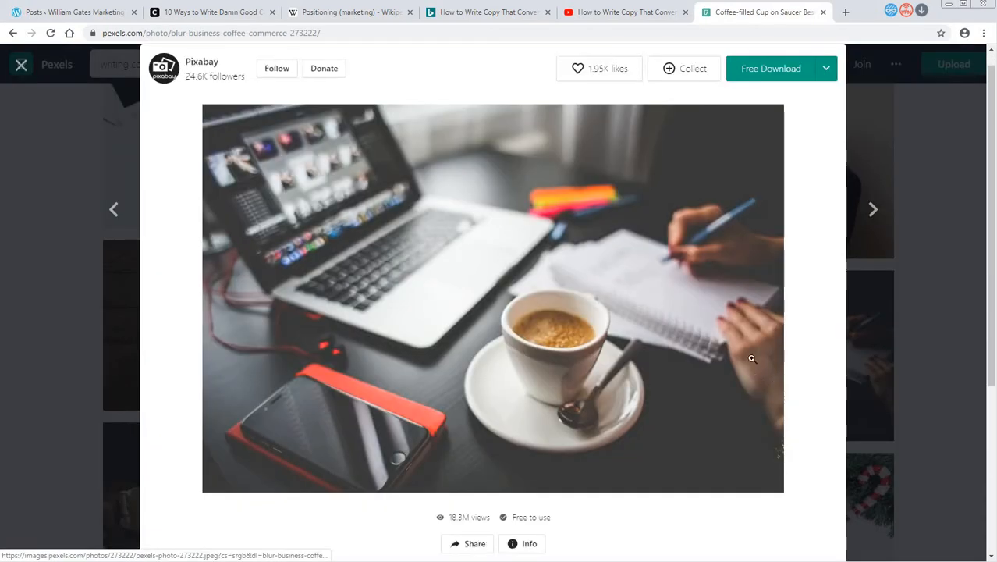
pyautogui.click(776, 72)
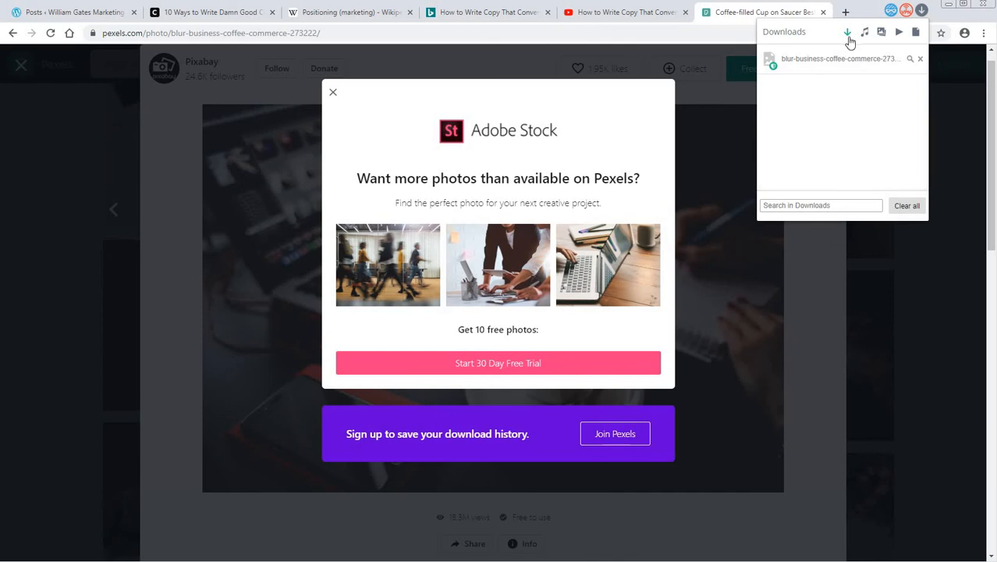
pyautogui.click(332, 95)
# - Start saving the coffee cup and laptop photo as an image, with the Desktop folder as destination
pyautogui.rightClick(582, 314)
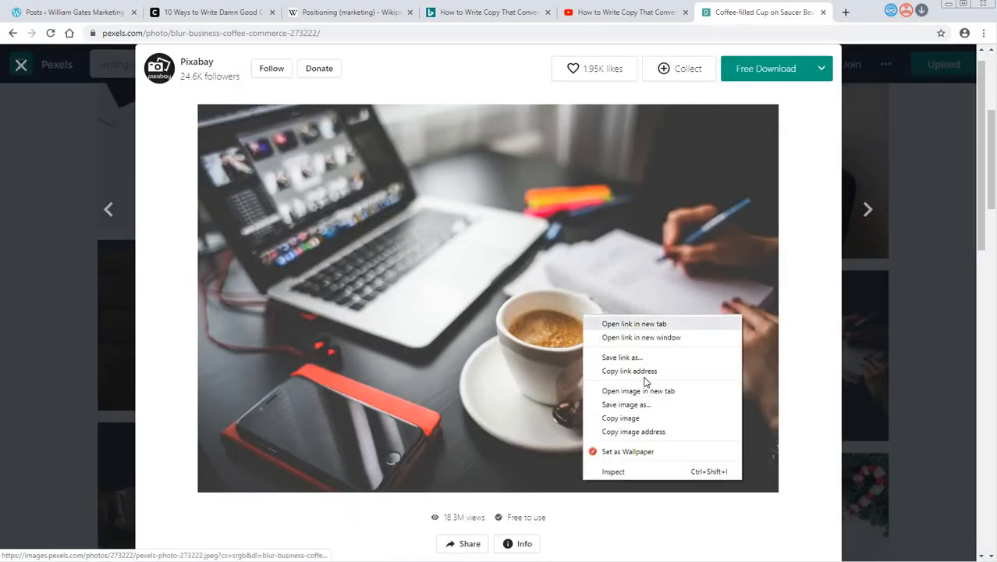
pyautogui.click(648, 405)
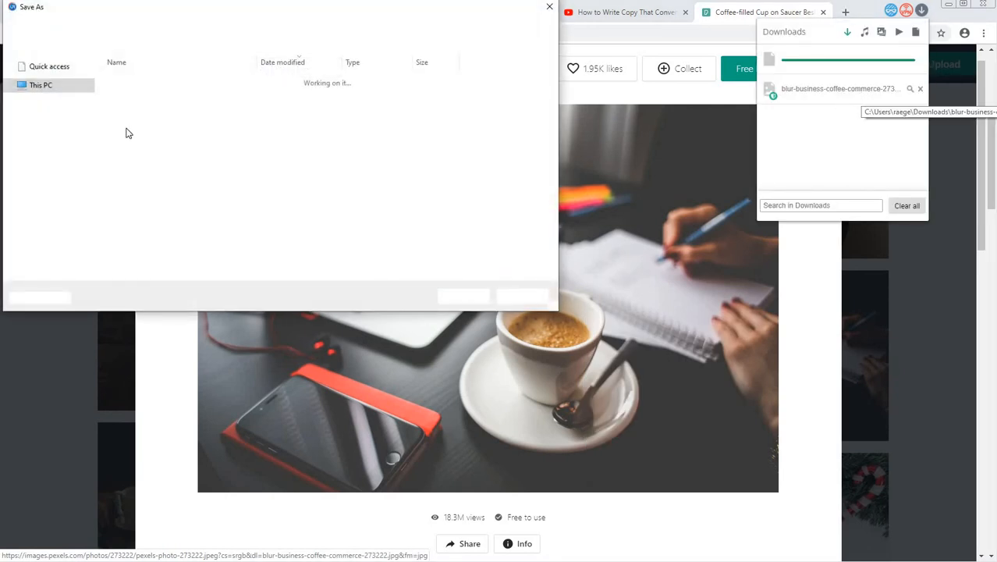
pyautogui.moveTo(90, 145); pyautogui.dragTo(86, 70)
pyautogui.click(46, 85)
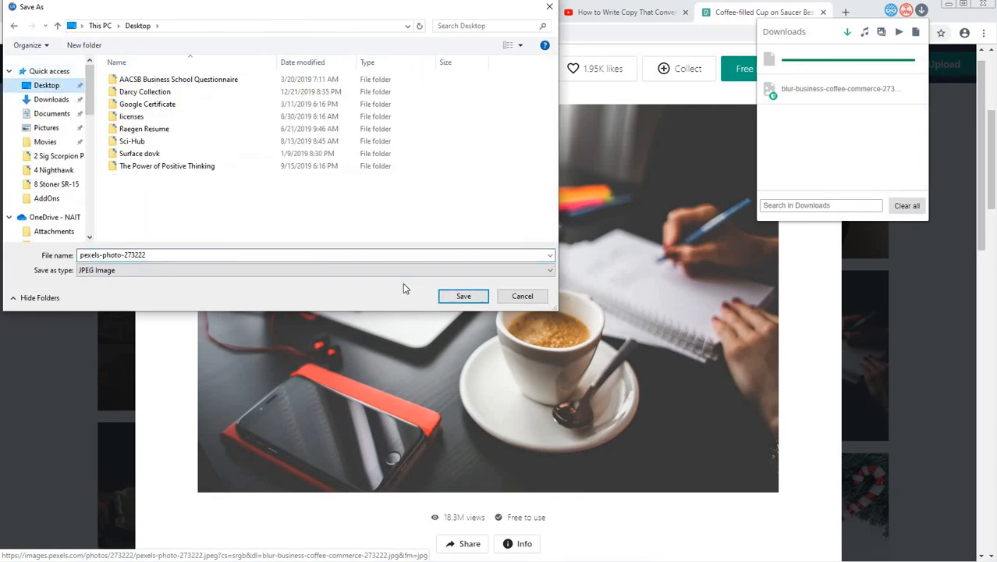
# - Name the image file "Marketing Copy" and save it as a JPEG image
pyautogui.click(147, 256)
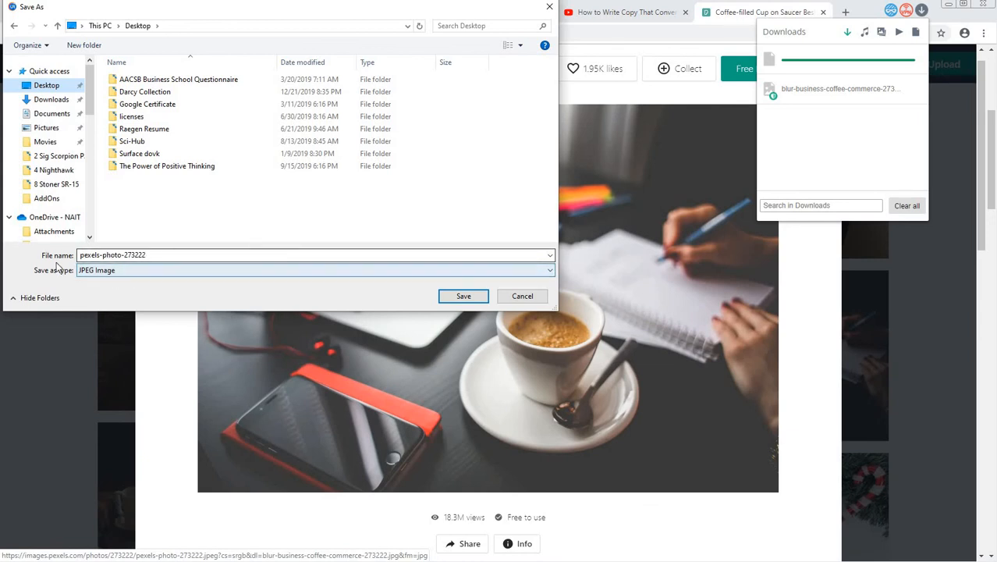
pyautogui.doubleClick(151, 255)
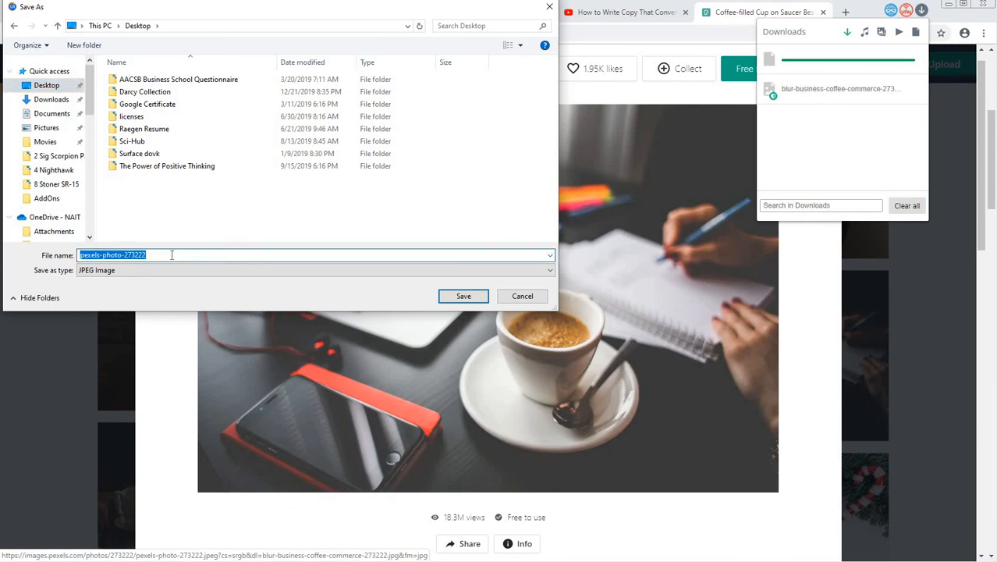
pyautogui.write('Copyw')
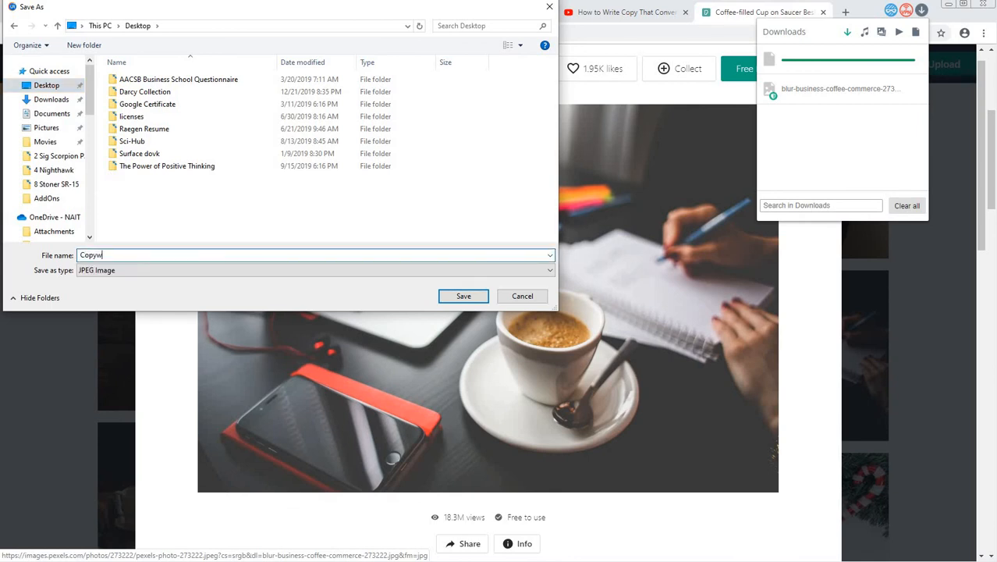
pyautogui.write('p')
pyautogui.press('BackSpace')
pyautogui.press('BackSpace')
pyautogui.press('BackSpace')
pyautogui.write('Marketi')
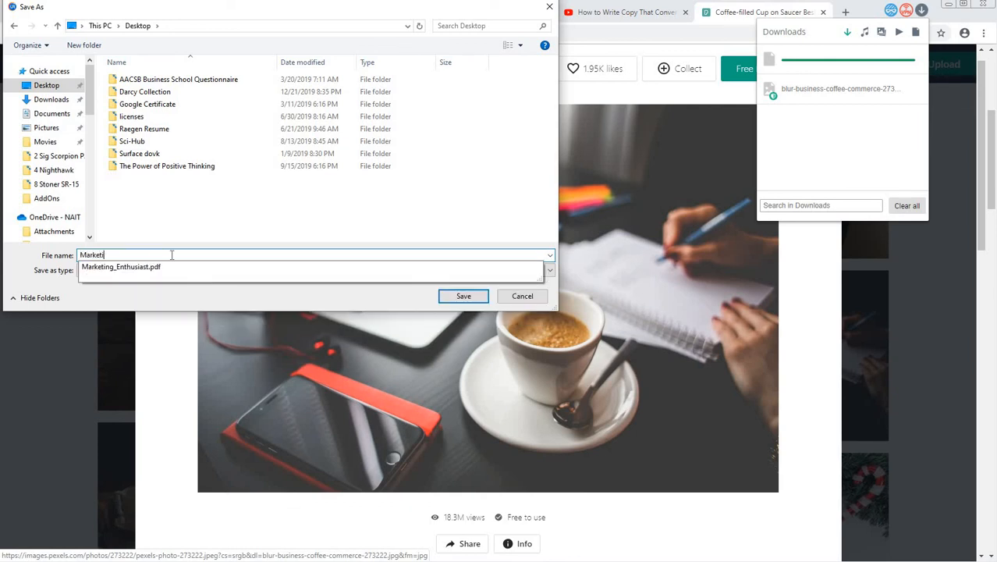
pyautogui.write('ng Copy')
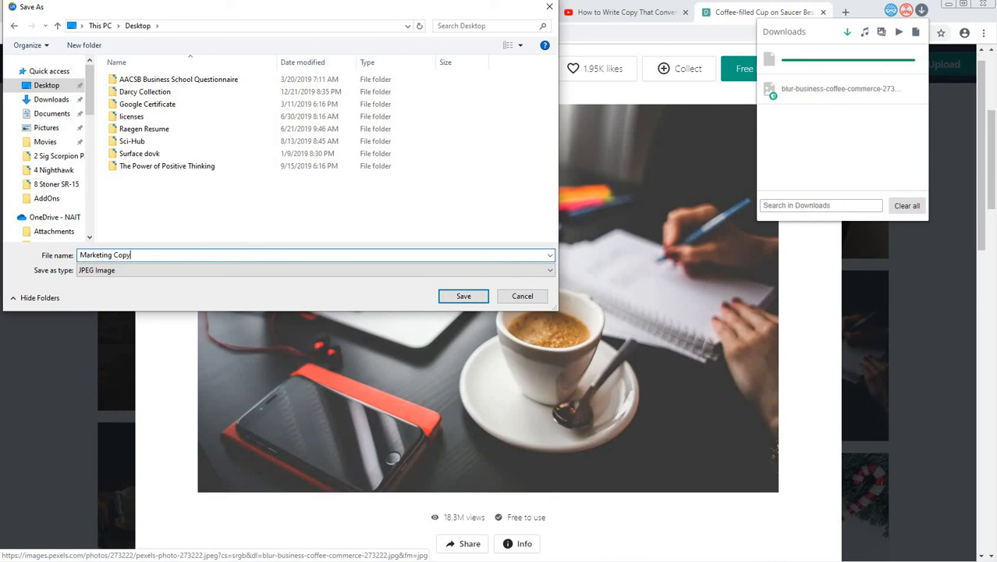
pyautogui.click(465, 296)
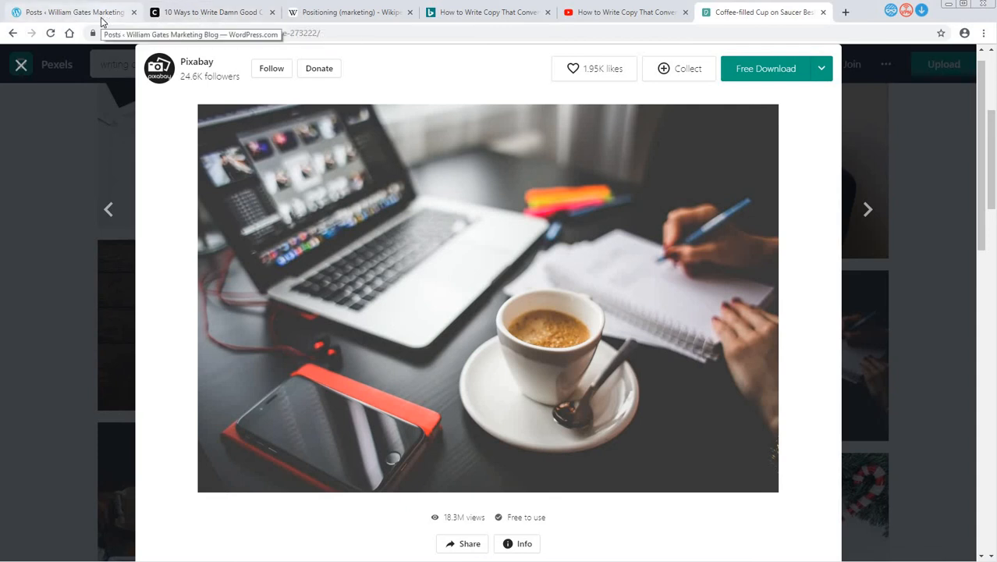
# - Return to the WordPress post and add an image block below the last paragraph, uploading "Marketing Copy" from the Desktop
pyautogui.click(126, 17)
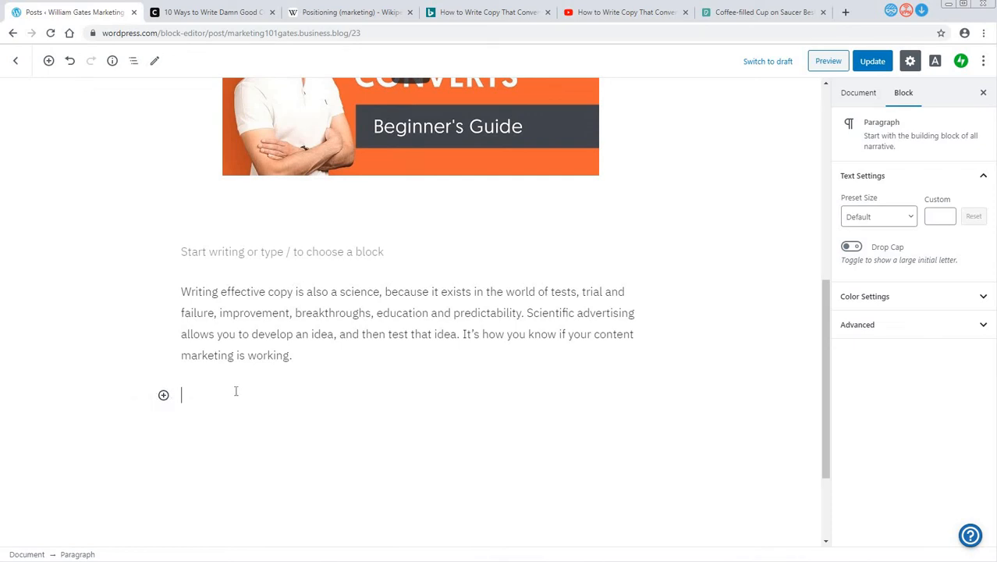
pyautogui.click(164, 394)
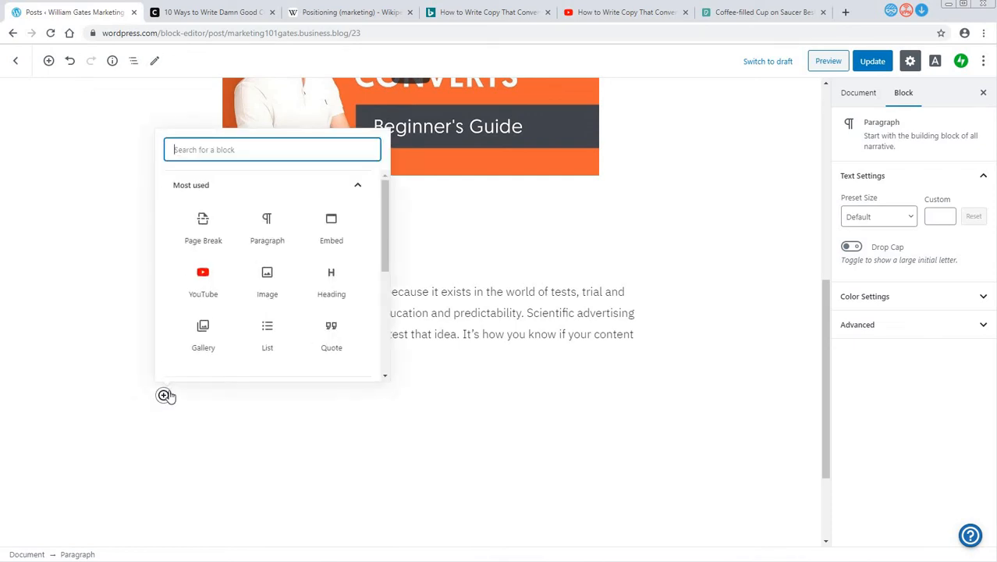
pyautogui.click(266, 282)
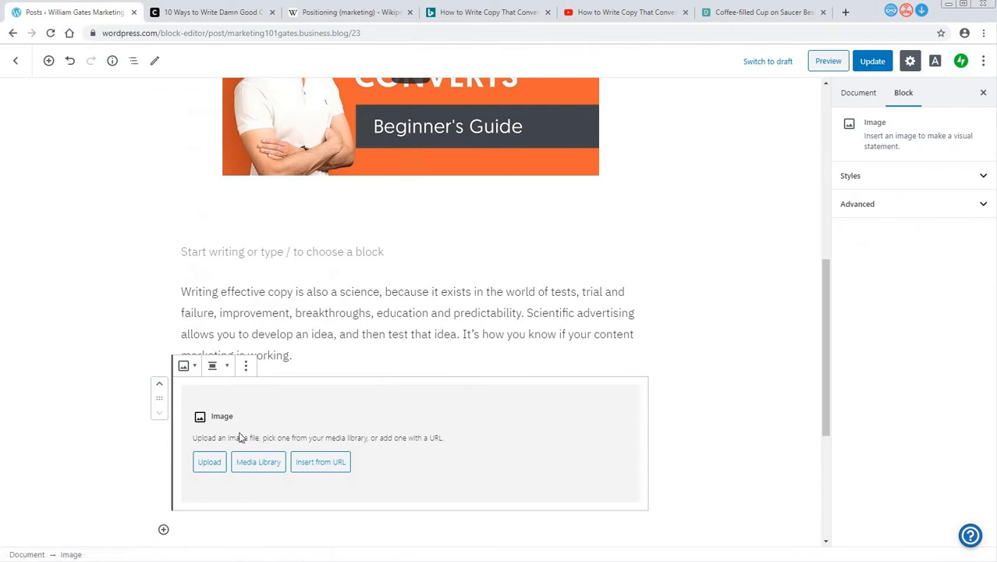
pyautogui.click(210, 463)
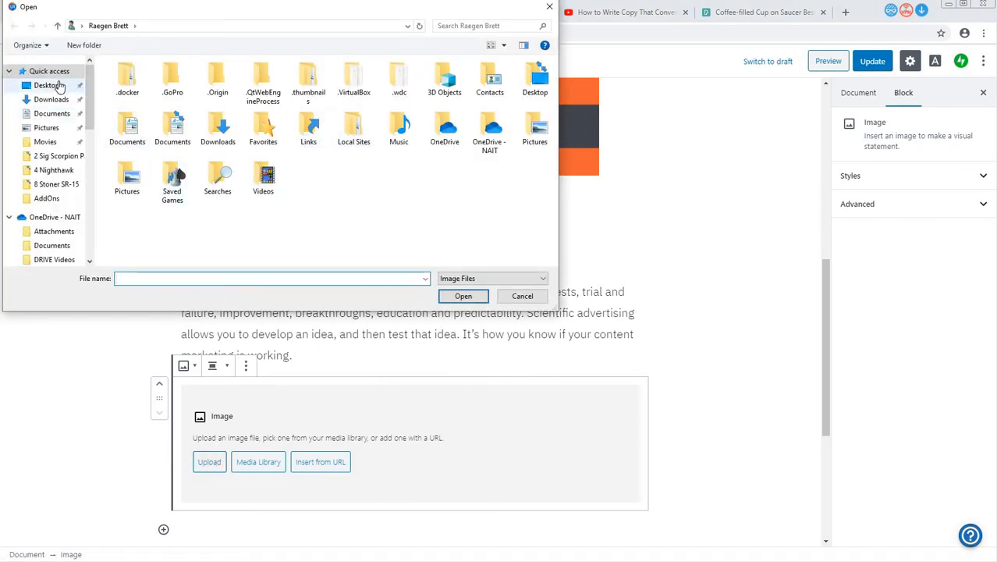
pyautogui.click(58, 85)
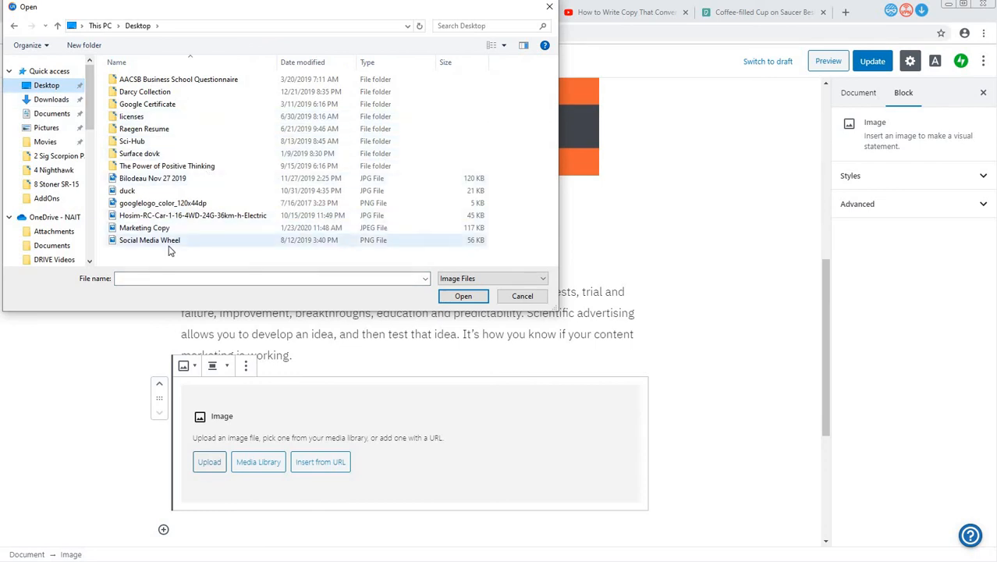
pyautogui.doubleClick(145, 228)
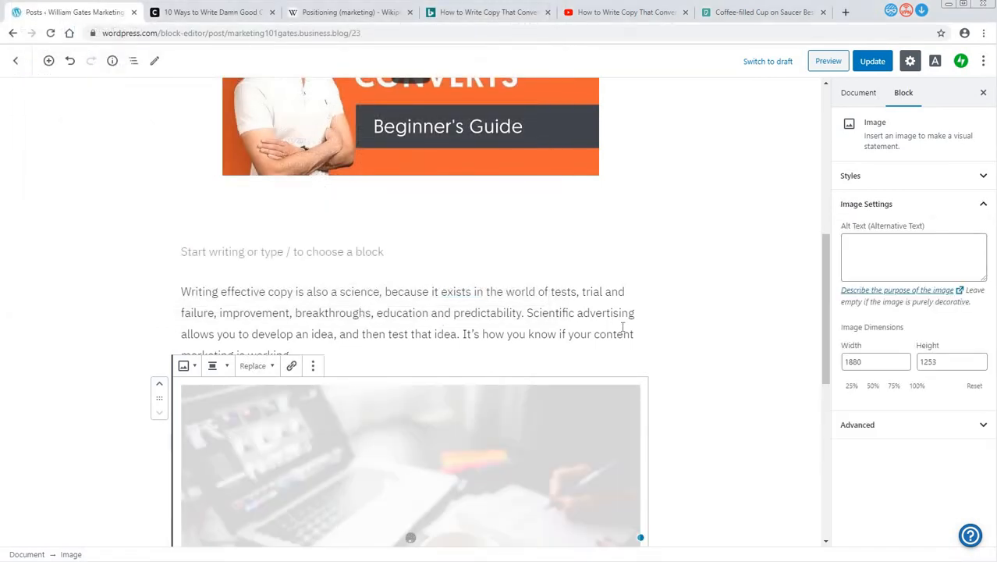
# - Update the published post with the new photo and go back to the posts list
pyautogui.scroll(-3, 644, 325)
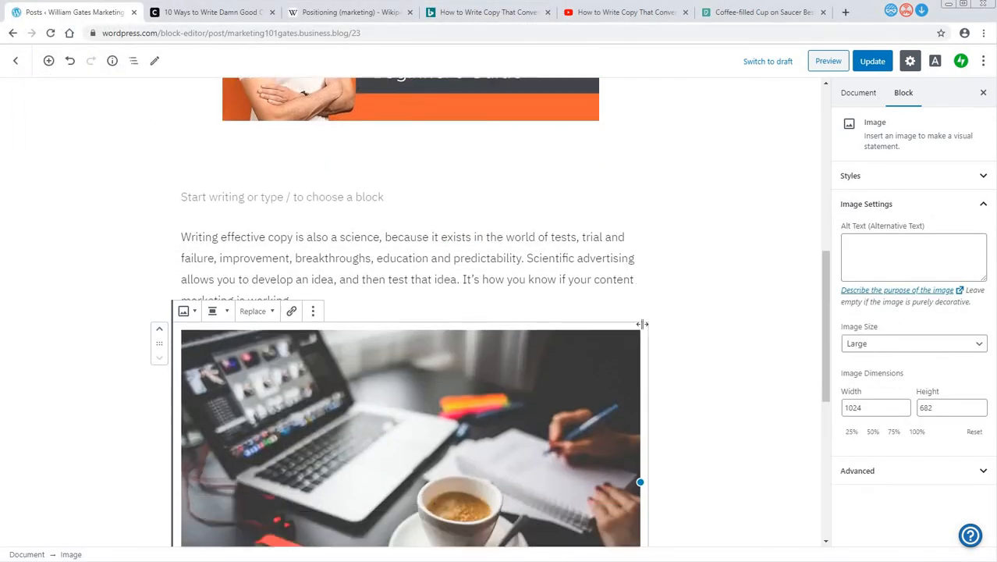
pyautogui.click(887, 64)
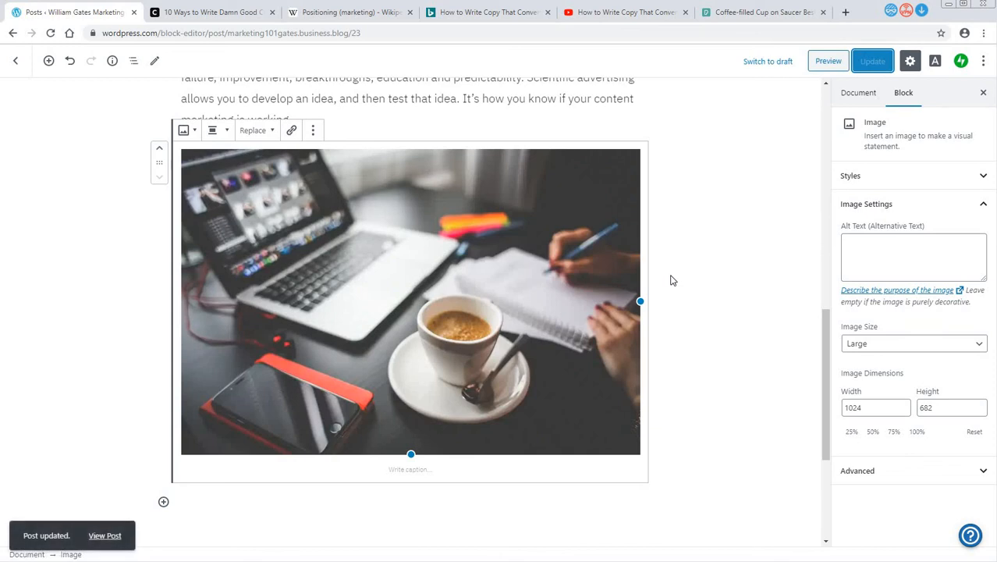
pyautogui.scroll(5, 205, 196)
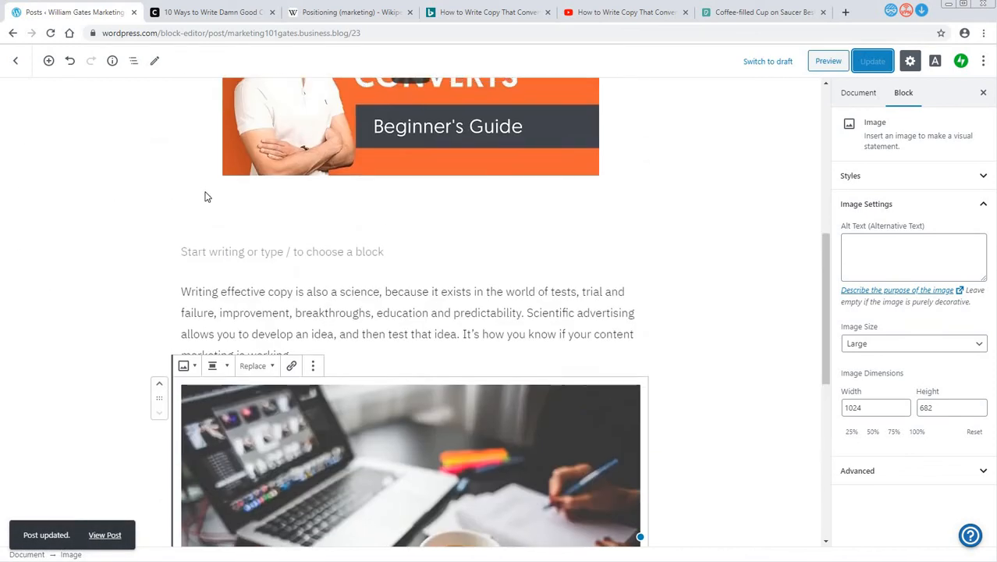
pyautogui.click(15, 60)
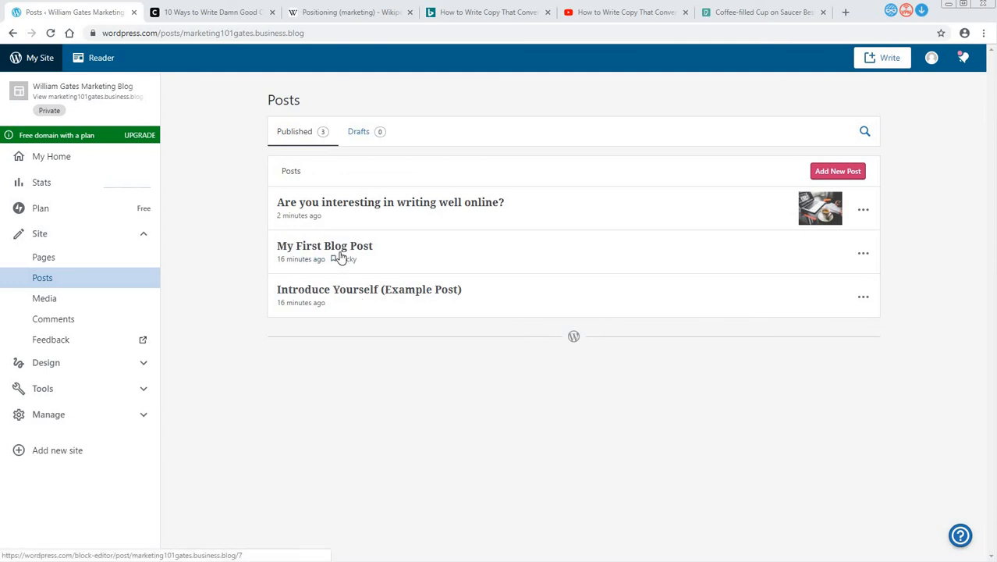
# - Move the posts "My First Blog Post" and "Introduce Yourself (Example Post)" to the trash
pyautogui.click(863, 253)
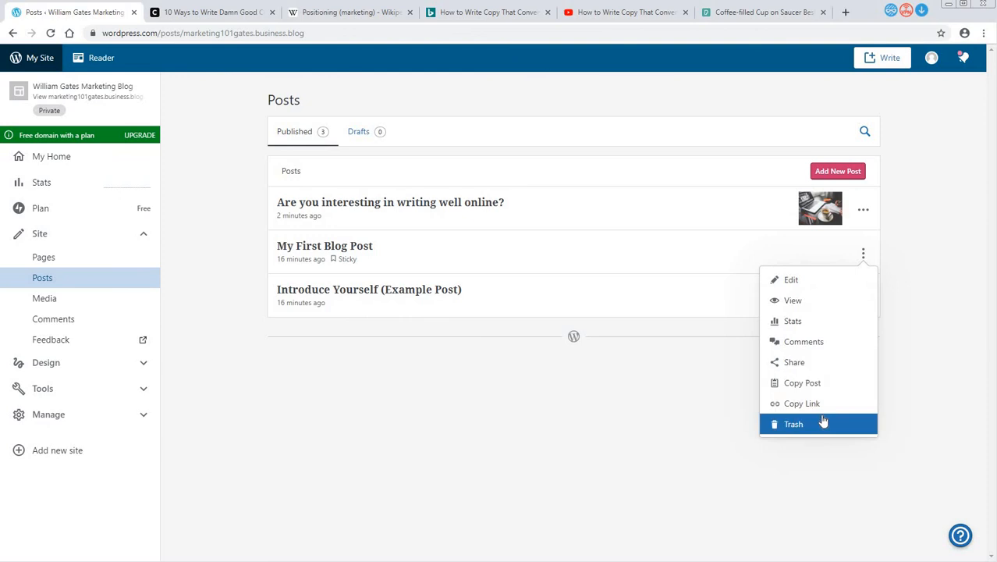
pyautogui.click(823, 422)
pyautogui.click(863, 253)
pyautogui.click(838, 425)
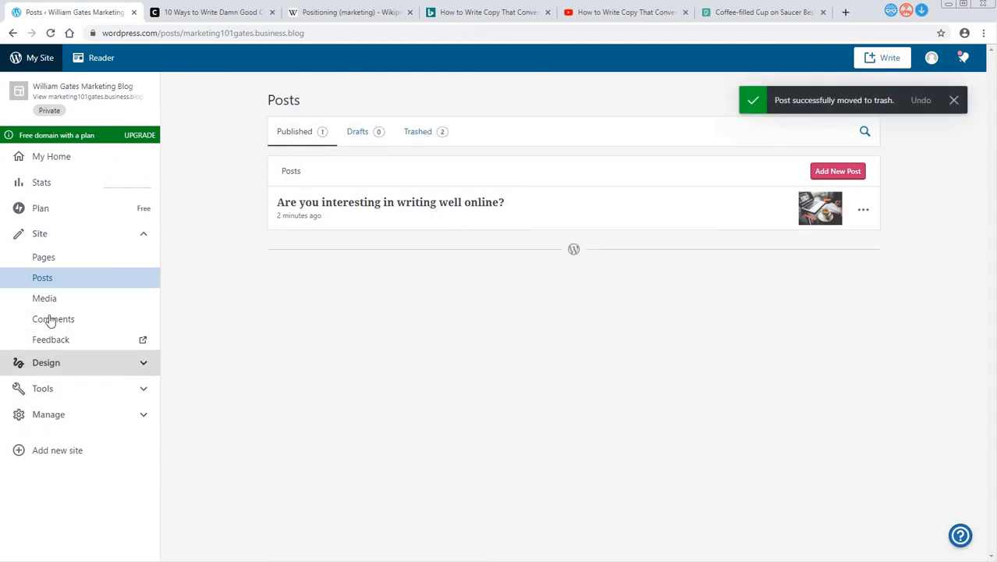
# - Open the site's theme gallery, choose the free Twenty Twenty theme and activate its design
pyautogui.click(86, 392)
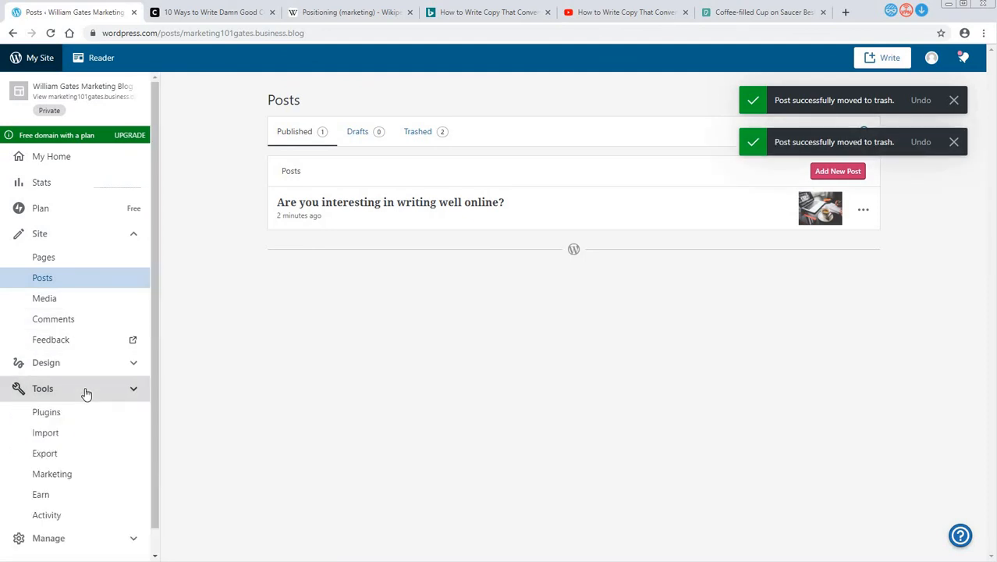
pyautogui.click(77, 392)
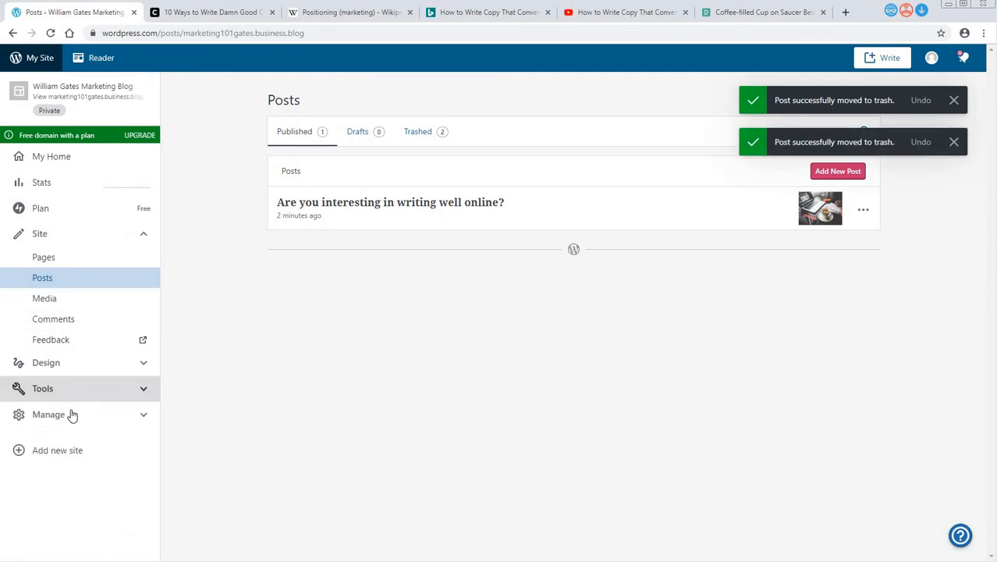
pyautogui.click(71, 373)
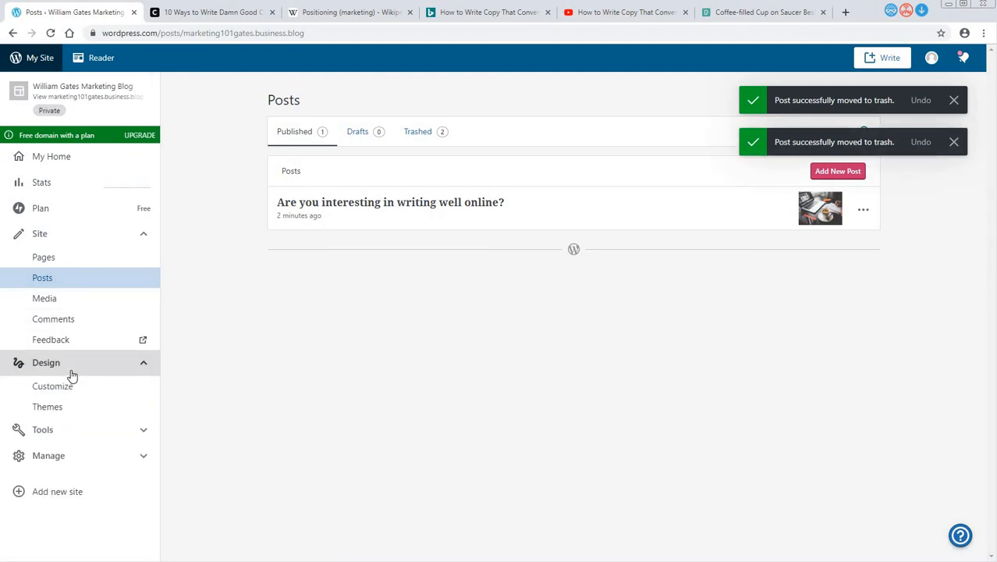
pyautogui.click(57, 415)
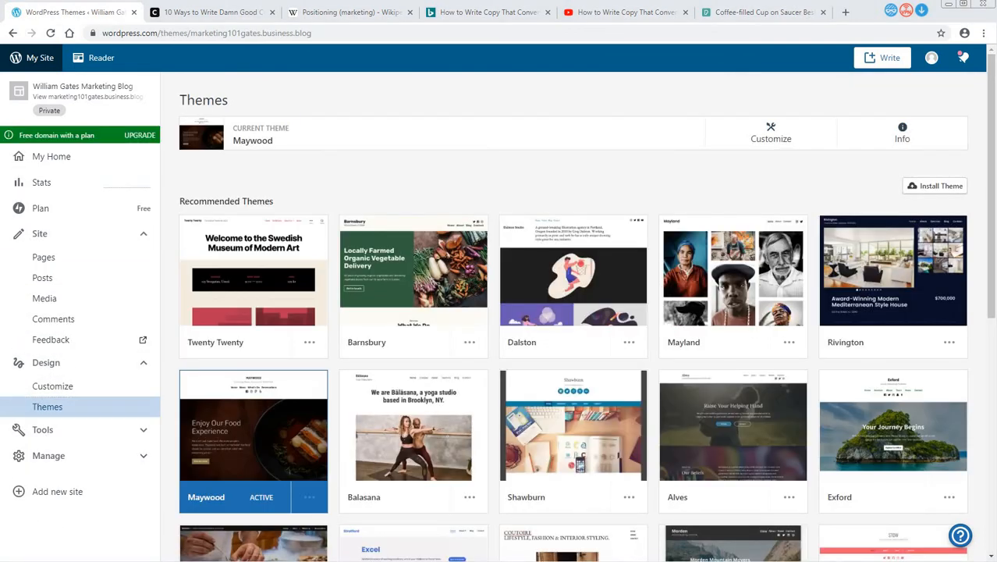
pyautogui.moveTo(284, 310)
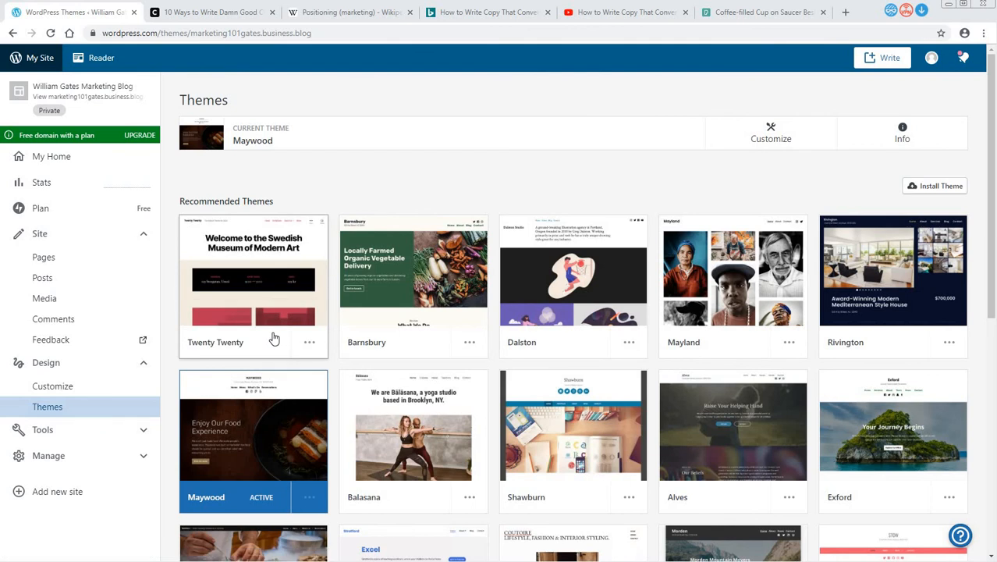
pyautogui.moveTo(281, 328)
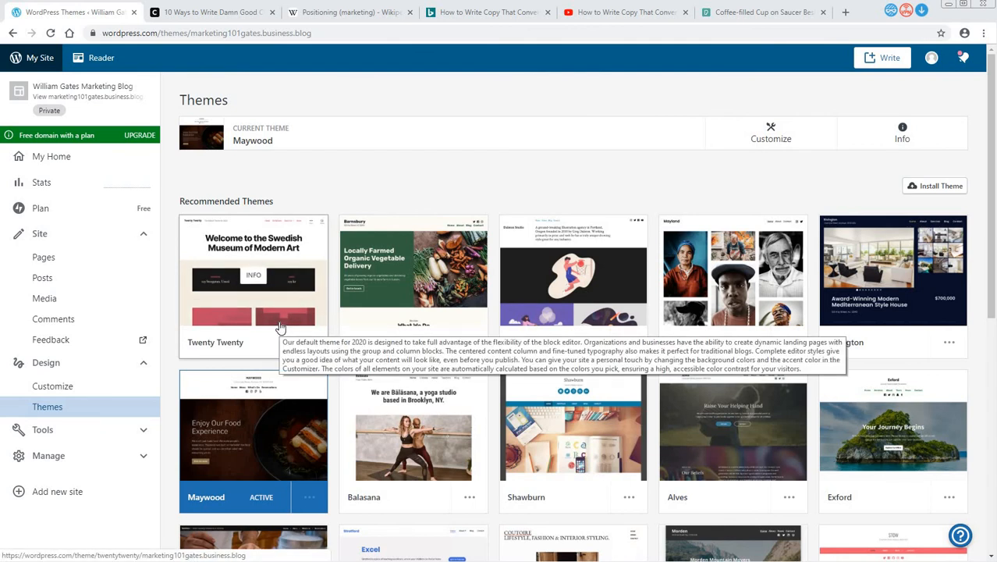
pyautogui.click(280, 326)
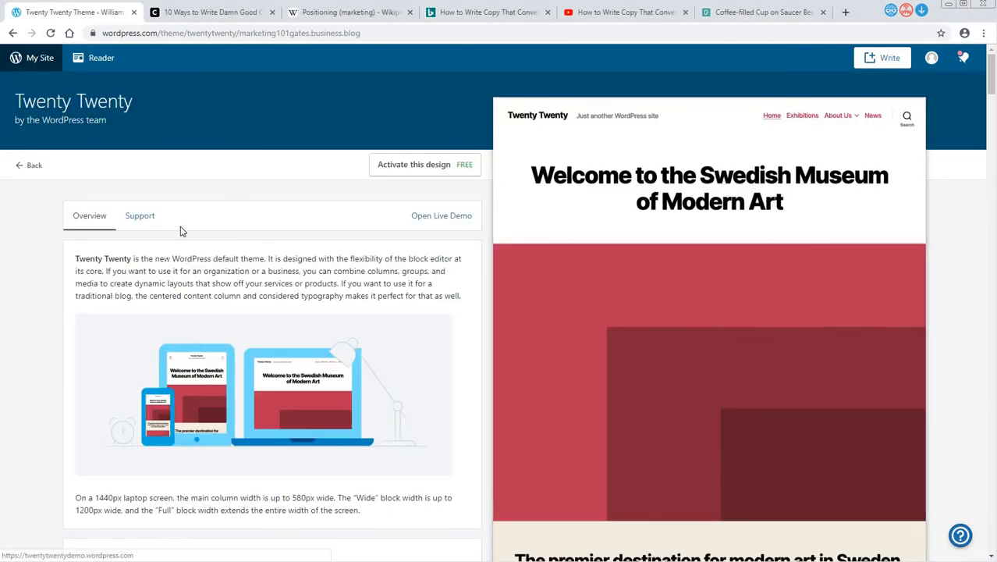
pyautogui.click(415, 167)
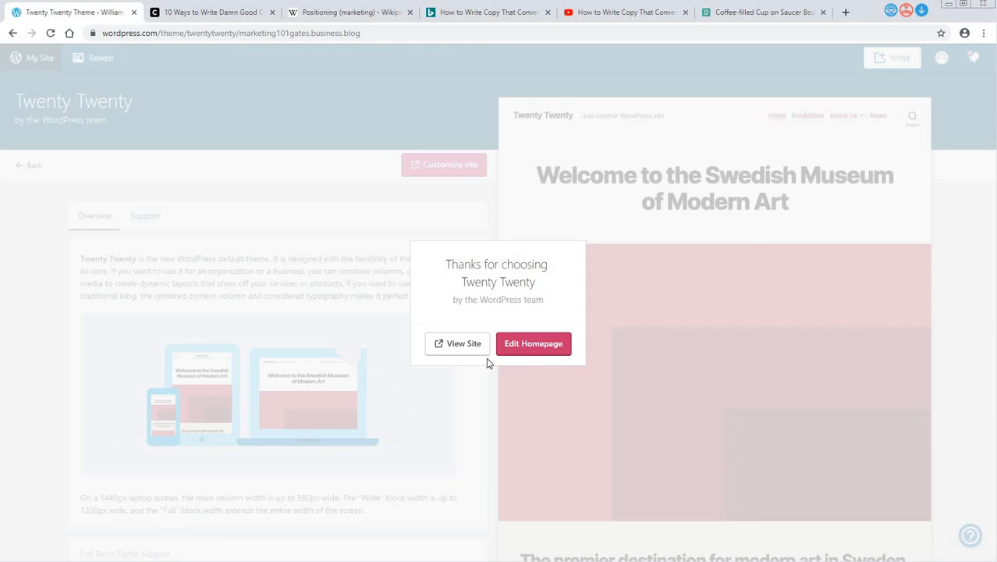
# - View the site and look over the homepage in the editor under the Twenty Twenty theme, leaving for the pages list
pyautogui.click(463, 354)
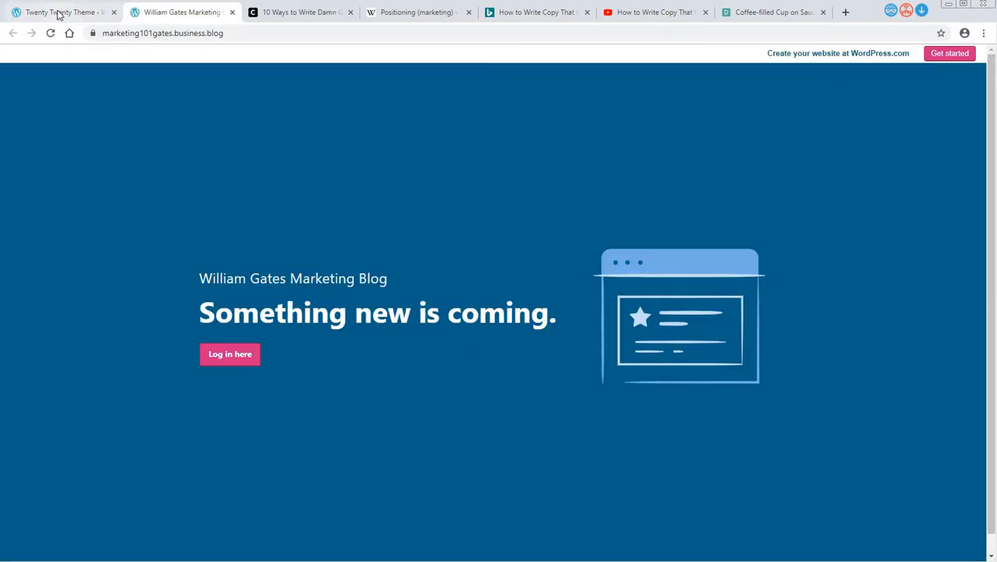
pyautogui.click(59, 13)
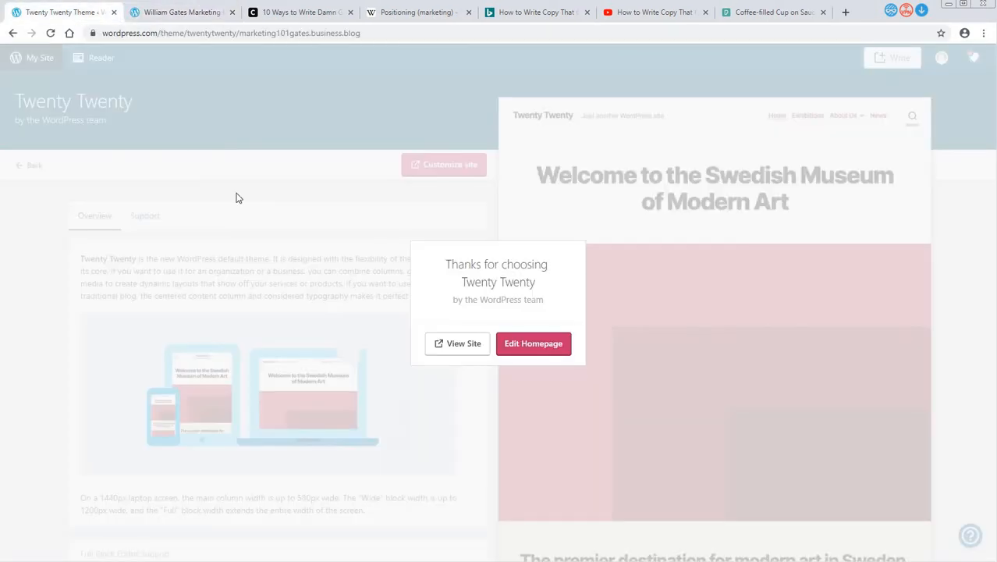
pyautogui.click(521, 350)
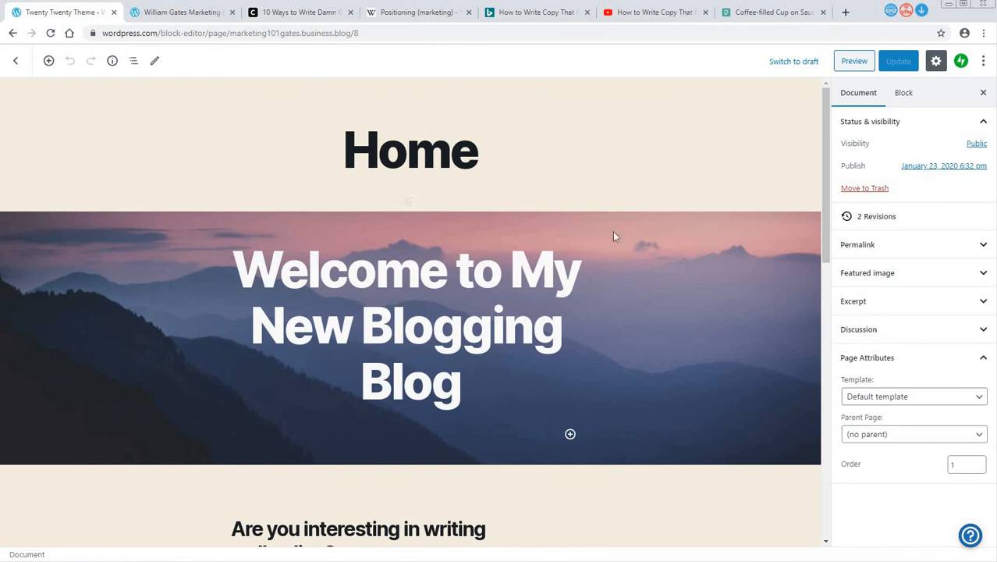
pyautogui.scroll(-5, 546, 234)
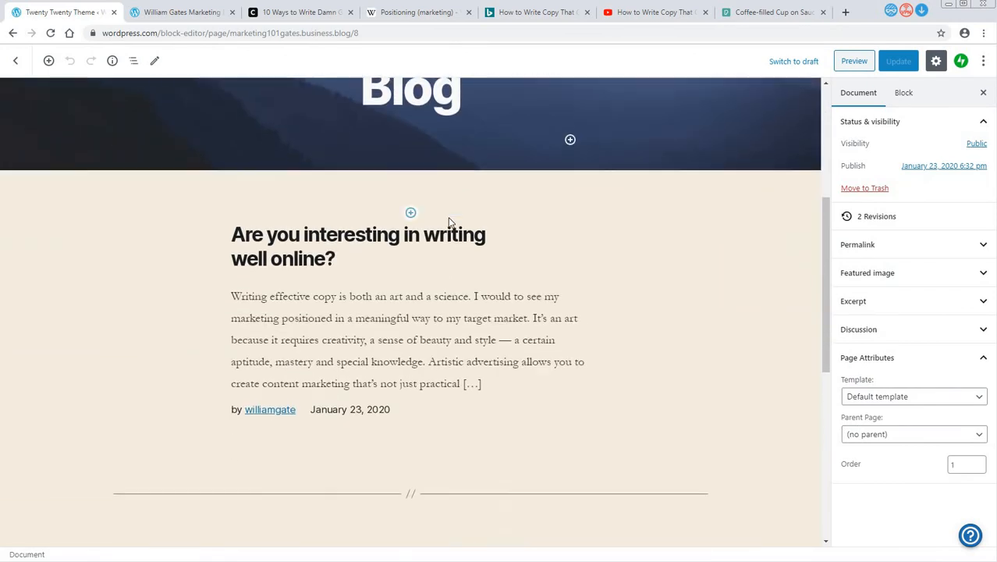
pyautogui.scroll(5, 557, 248)
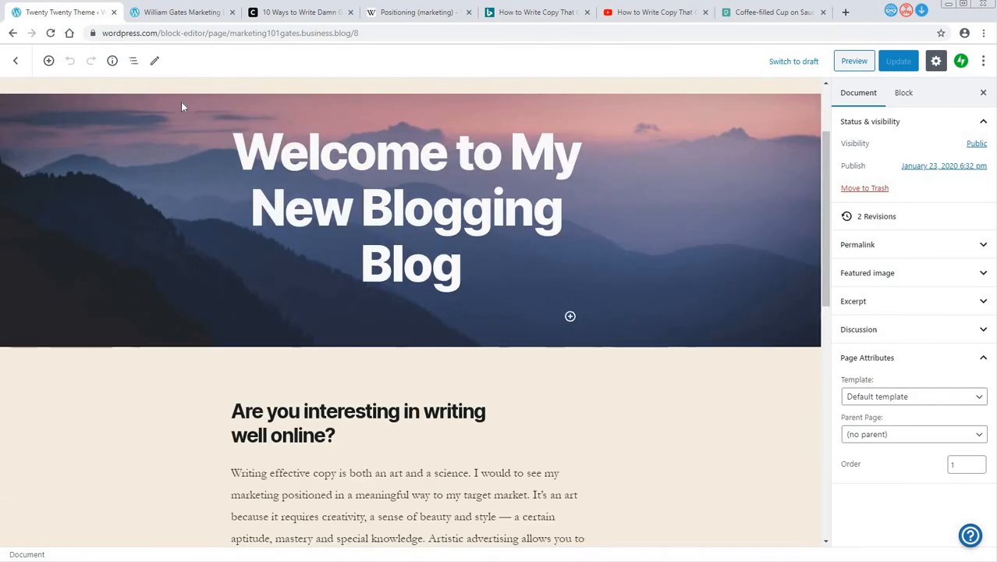
pyautogui.click(17, 61)
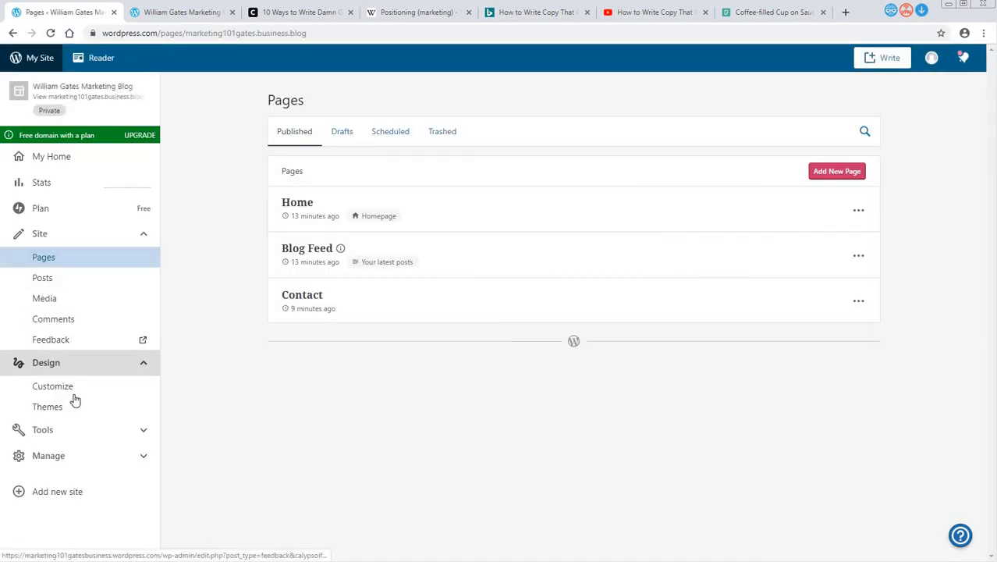
# - Expand the site's Tools and Manage sections and look over the options they contain
pyautogui.click(67, 440)
pyautogui.scroll(-1, 110, 406)
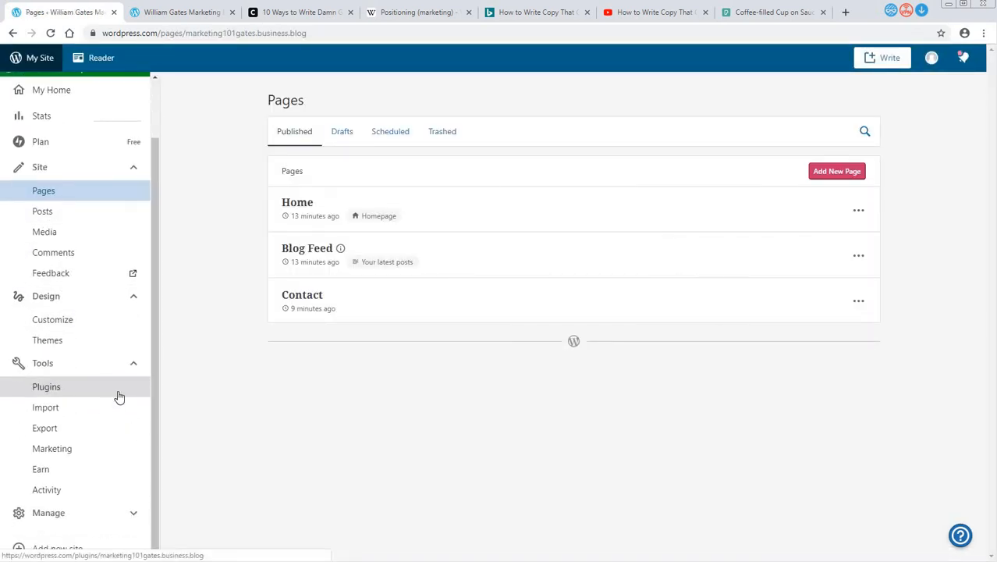
pyautogui.click(67, 517)
pyautogui.scroll(-1, 91, 479)
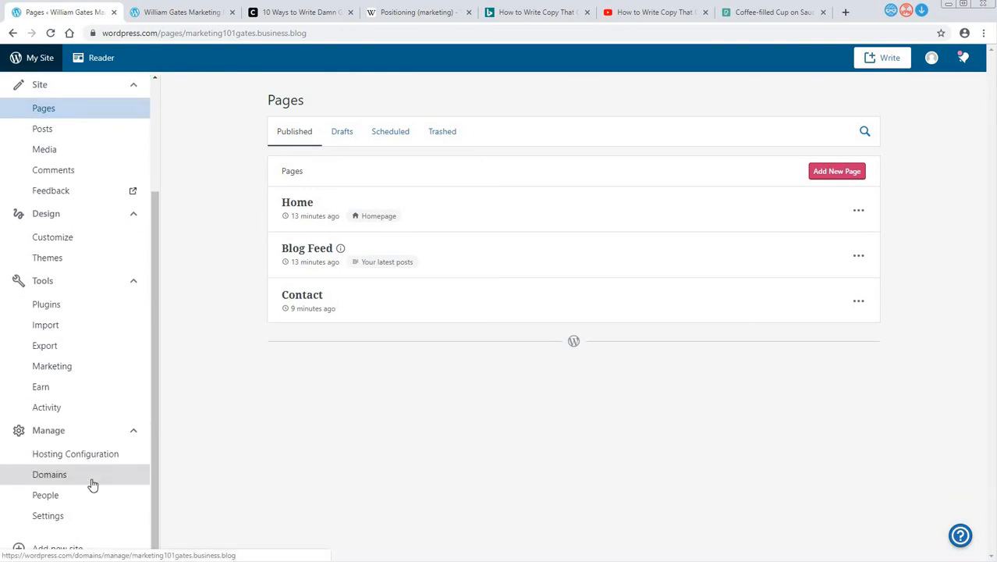
# - Open the site's plugin browser and look through the featured, popular and new plugins
pyautogui.click(46, 307)
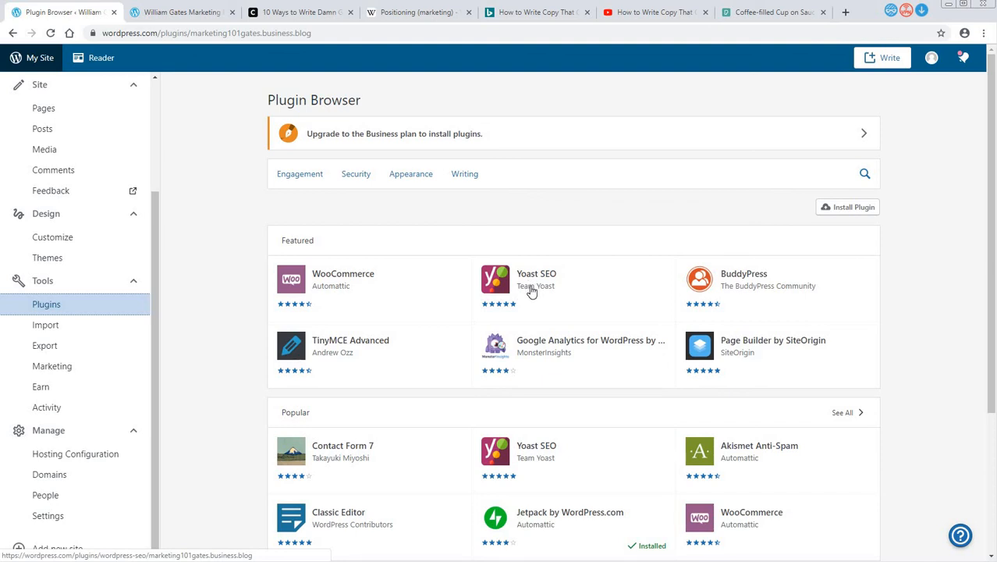
pyautogui.scroll(-1, 530, 291)
pyautogui.scroll(-2, 608, 434)
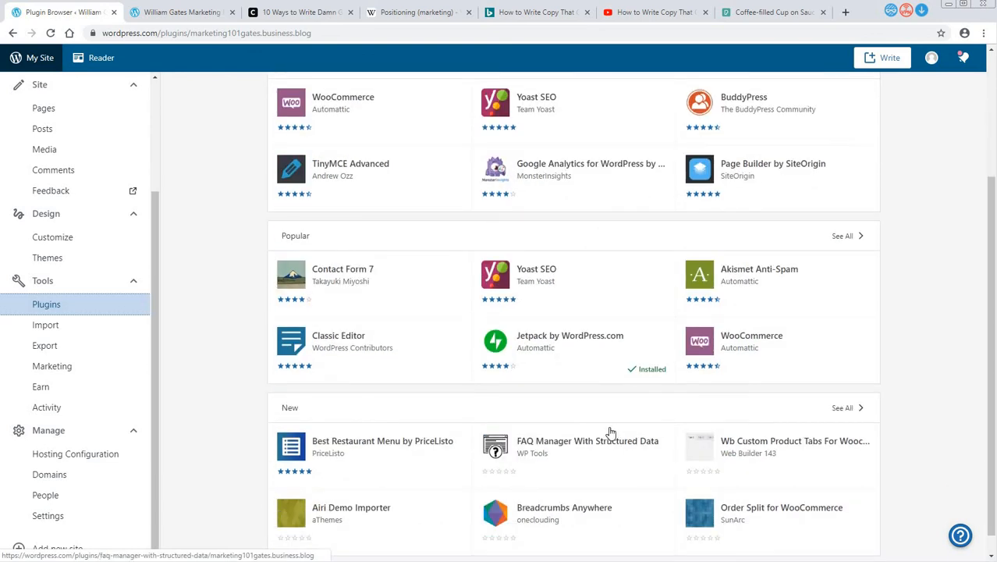
pyautogui.scroll(3, 611, 433)
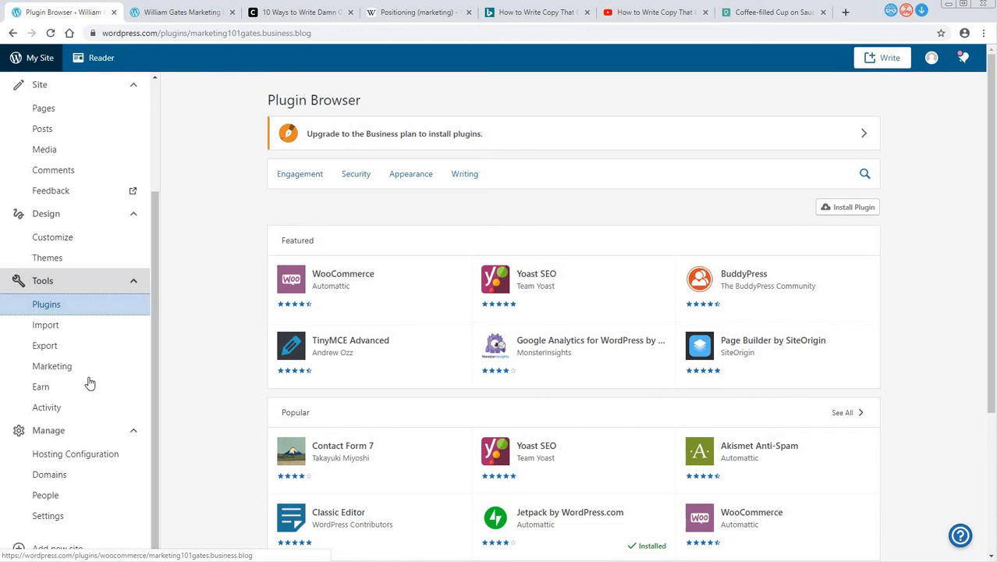
pyautogui.scroll(-3, 92, 374)
pyautogui.scroll(5, 109, 258)
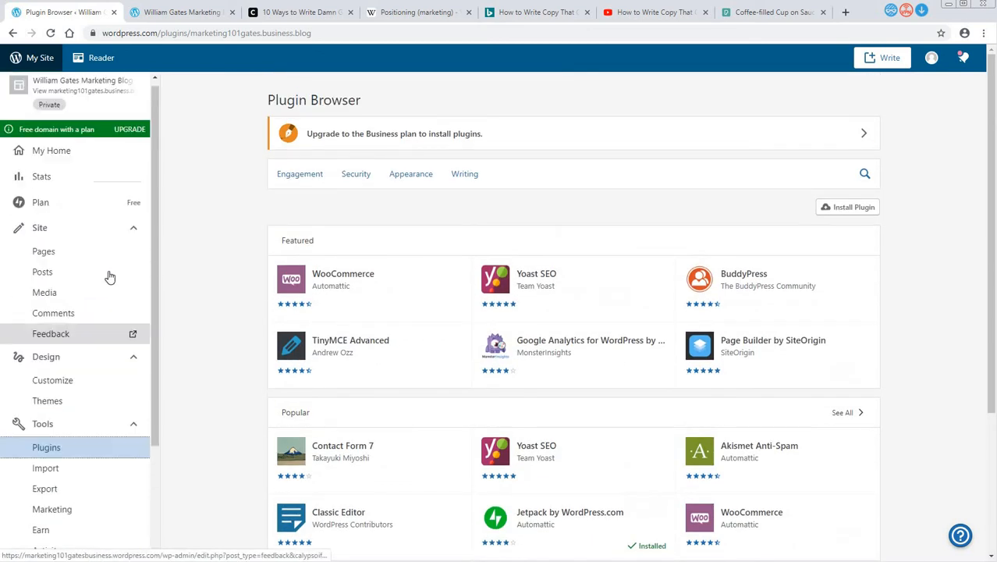